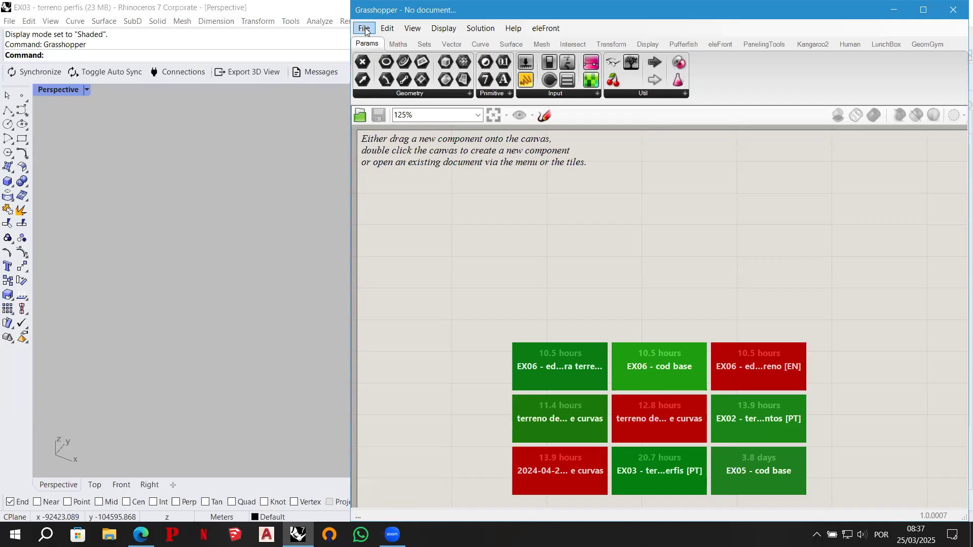
- Open the recent definition EX05 - cod base.gh
{"action": "left_click", "coordinate": [365, 29]}
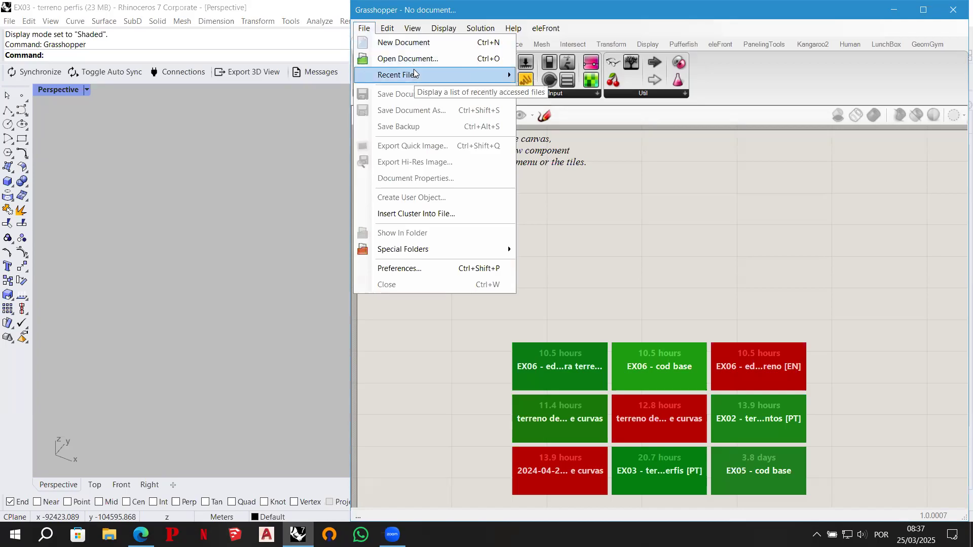
{"action": "mouse_move", "coordinate": [414, 74]}
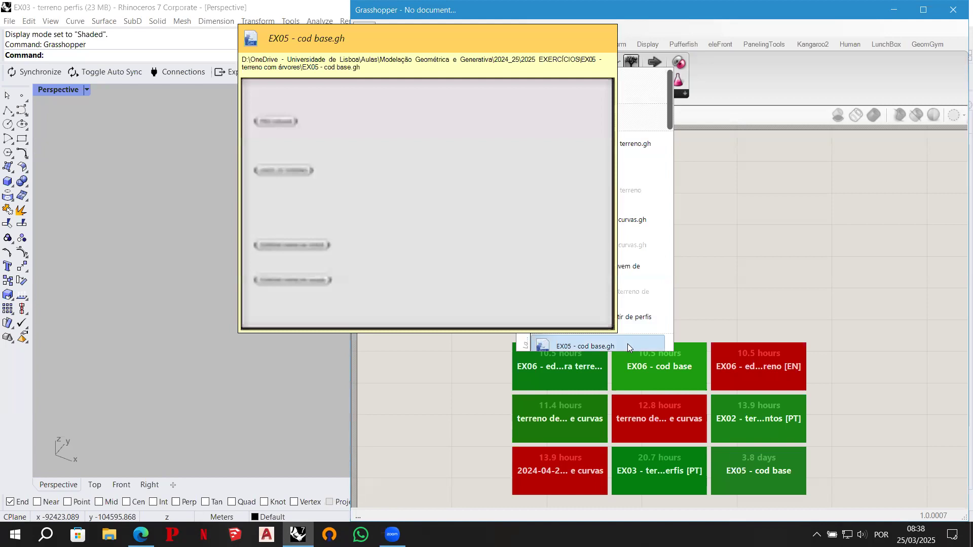
{"action": "left_click", "coordinate": [524, 257]}
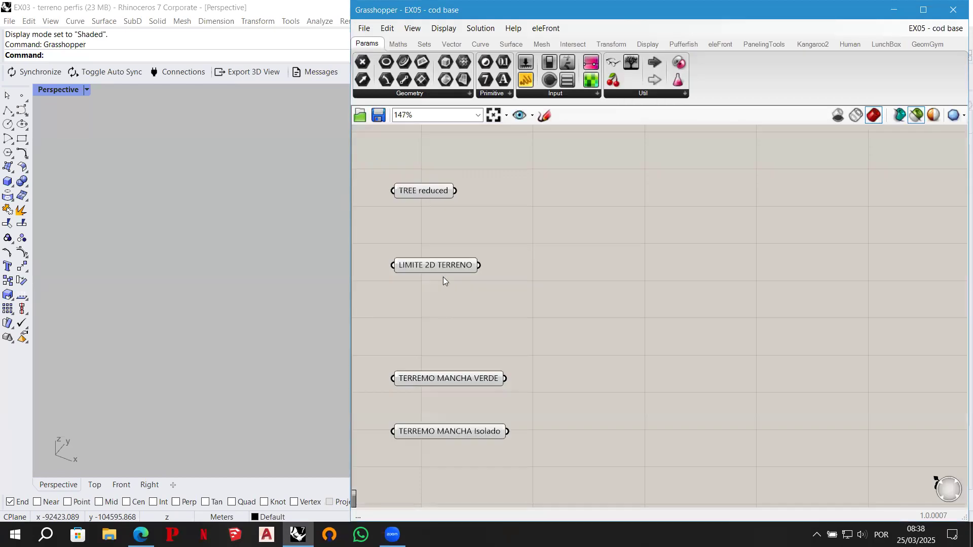
- Preview the TERREMO MANCHA Isolado and TERREMO MANCHA VERDE meshes together with the LIMITE 2D TERRENO curve
{"action": "left_click", "coordinate": [453, 431]}
{"action": "right_click_drag", "start_coordinate": [312, 260], "coordinate": [271, 245]}
{"action": "left_click", "coordinate": [441, 379], "text": "shift"}
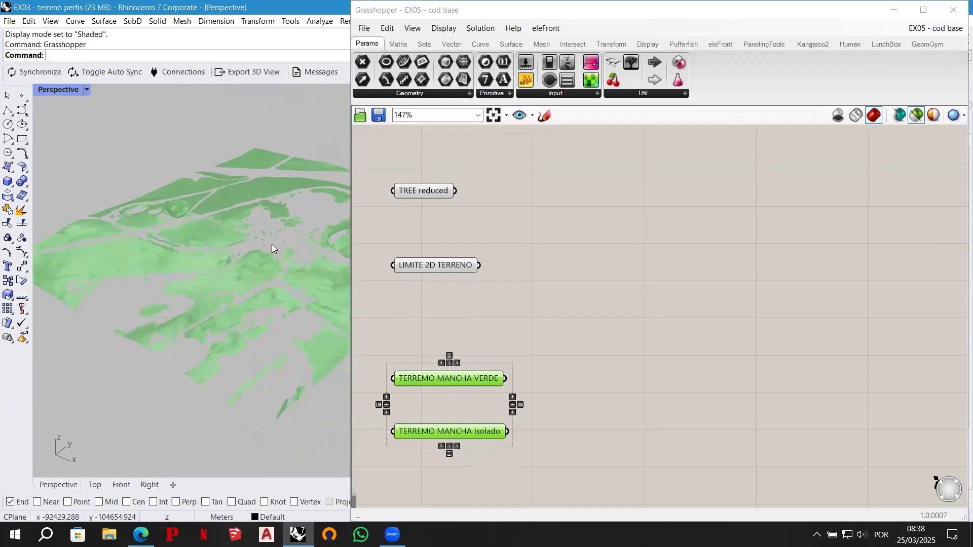
{"action": "left_click", "coordinate": [439, 266], "text": "shift"}
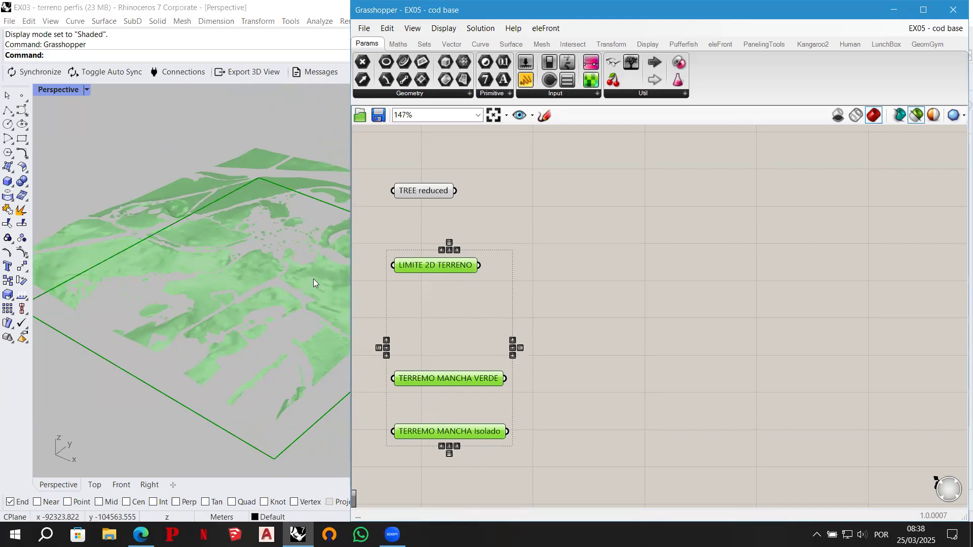
- Zoom the Rhino view to the TREE reduced mesh preview and examine the tree from the side
{"action": "left_click", "coordinate": [426, 192]}
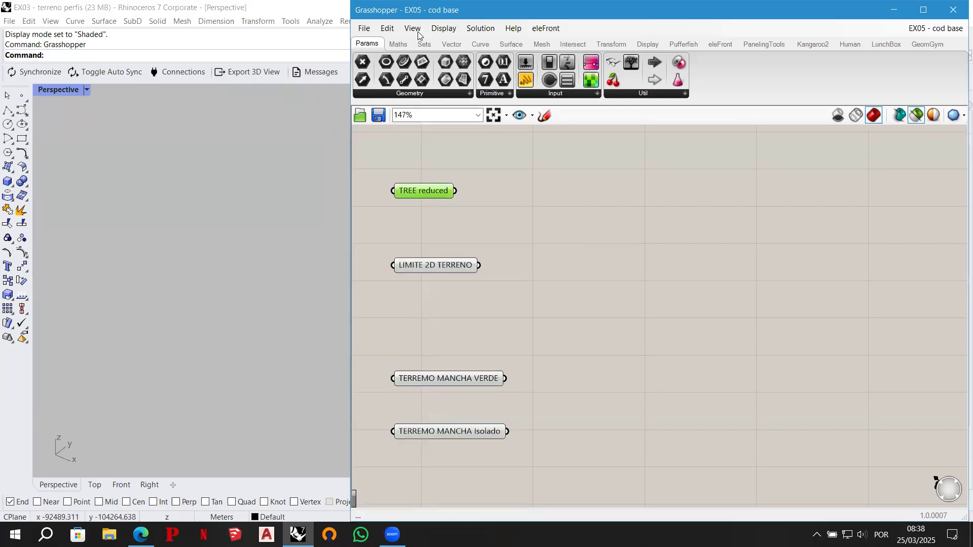
{"action": "left_click", "coordinate": [438, 29]}
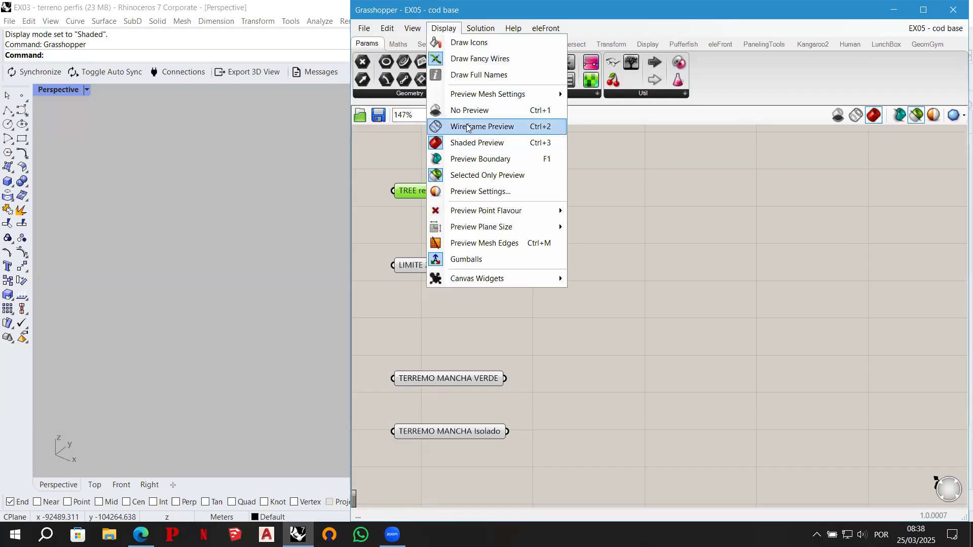
{"action": "mouse_move", "coordinate": [413, 28]}
{"action": "mouse_move", "coordinate": [469, 191]}
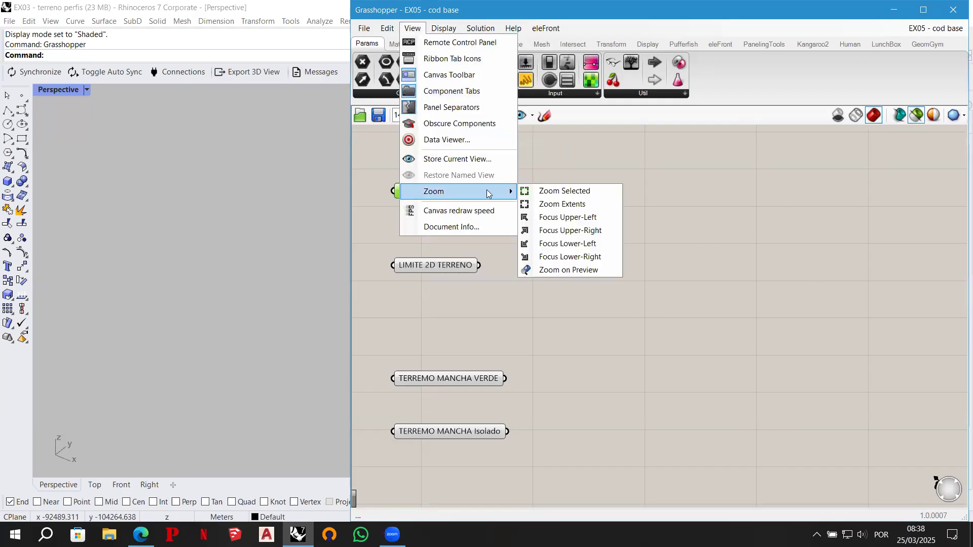
{"action": "left_click", "coordinate": [577, 271]}
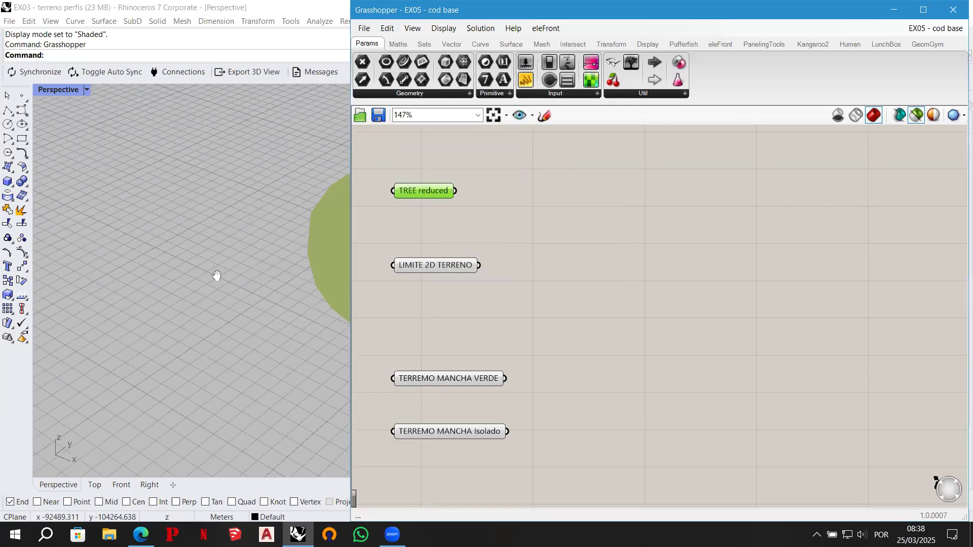
{"action": "left_click", "coordinate": [139, 274]}
{"action": "right_click_drag", "start_coordinate": [235, 259], "coordinate": [233, 317]}
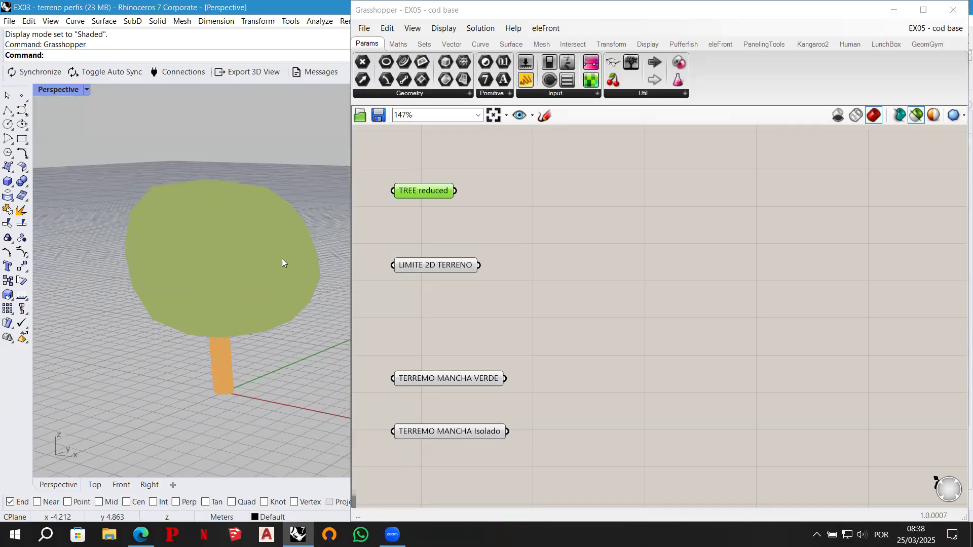
- Zoom the Rhino view to the LIMITE 2D TERRENO preview and frame the terrain boundary
{"action": "left_click", "coordinate": [438, 266]}
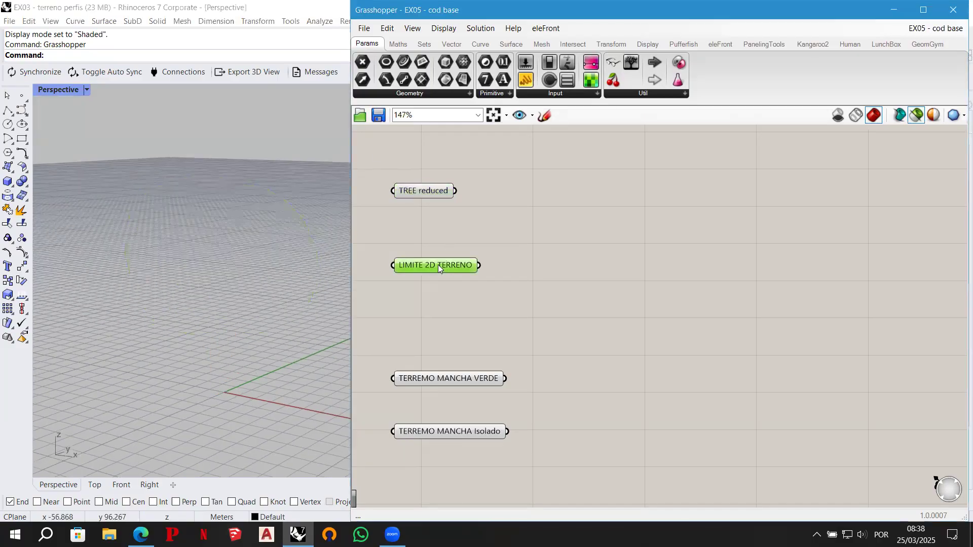
{"action": "left_click", "coordinate": [413, 29]}
{"action": "mouse_move", "coordinate": [449, 190]}
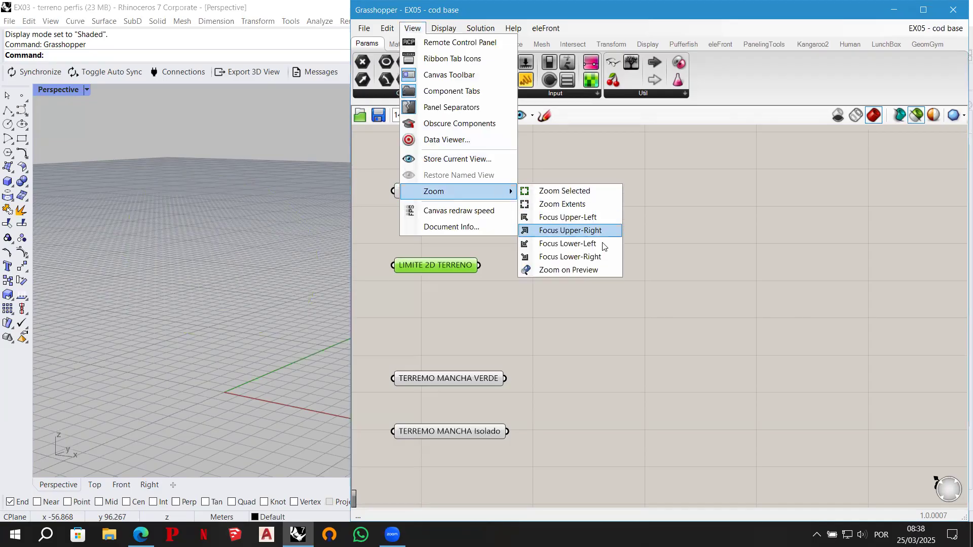
{"action": "left_click", "coordinate": [590, 268]}
{"action": "scroll", "coordinate": [243, 291], "scroll_direction": "down", "scroll_amount": 5}
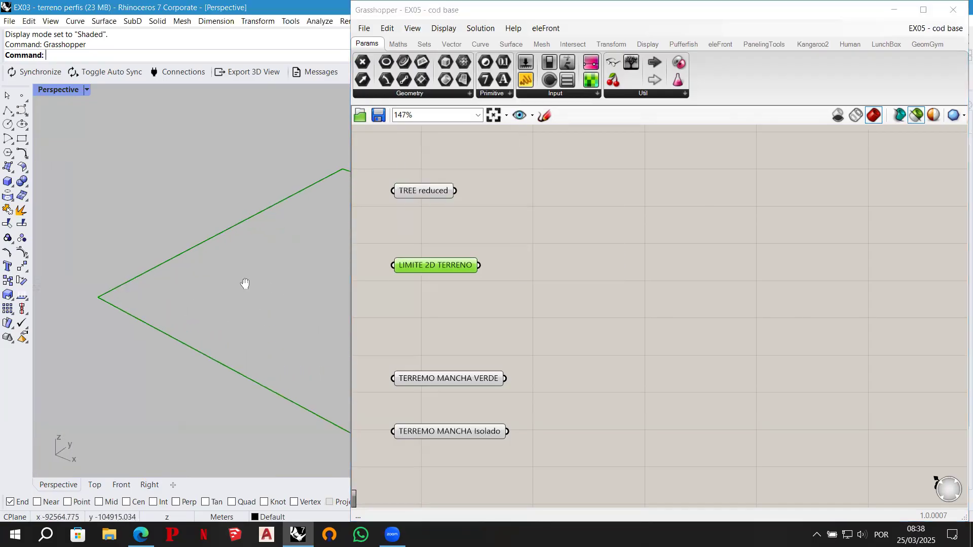
{"action": "right_click_drag", "start_coordinate": [258, 269], "coordinate": [242, 277], "text": "shift"}
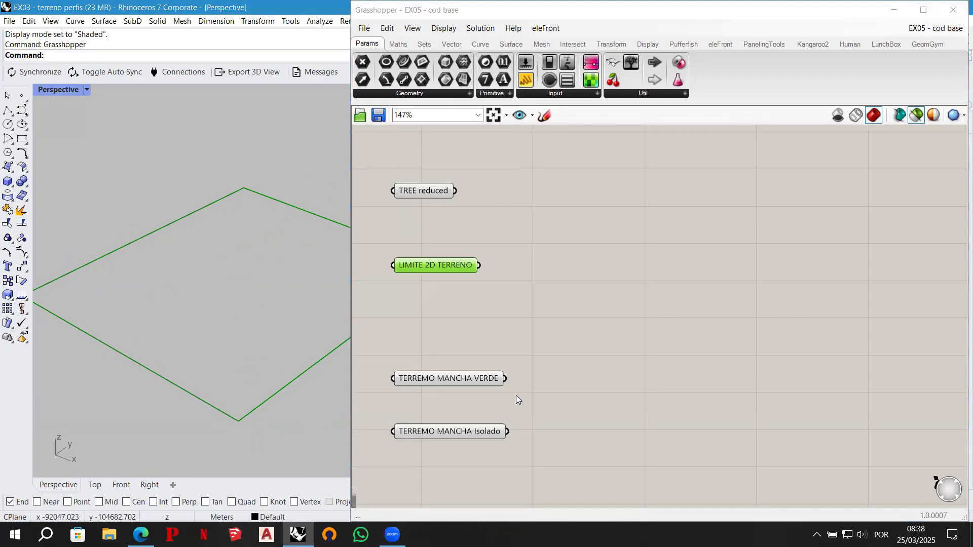
- Compare both TERREMO MANCHA meshes with the terrain boundary, and preview TREE reduced and LIMITE 2D TERRENO individually
{"action": "mouse_move", "coordinate": [473, 378]}
{"action": "left_click", "coordinate": [456, 379], "text": "shift"}
{"action": "left_click", "coordinate": [448, 431], "text": "shift"}
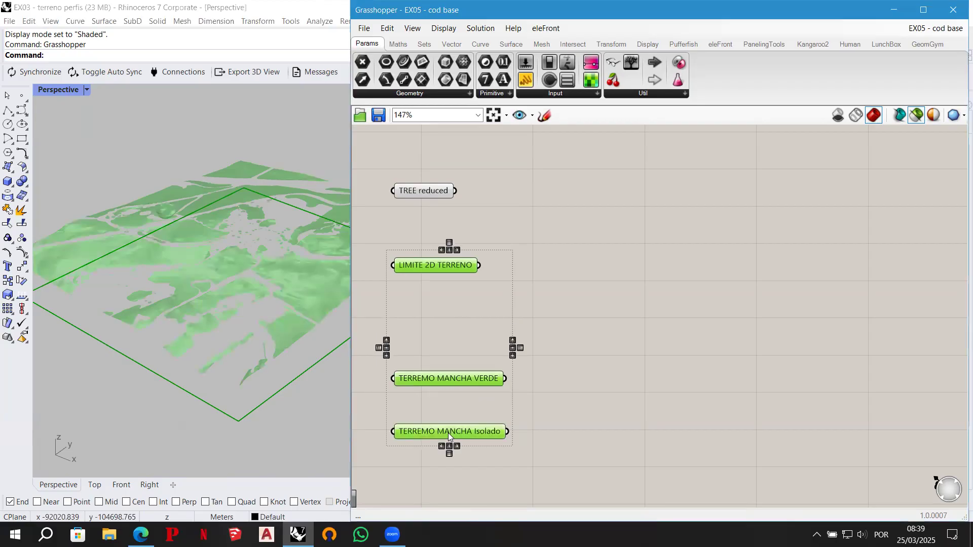
{"action": "mouse_move", "coordinate": [271, 293]}
{"action": "right_mouse_down"}
{"action": "mouse_move", "coordinate": [268, 333]}
{"action": "mouse_move", "coordinate": [274, 276]}
{"action": "right_mouse_up"}
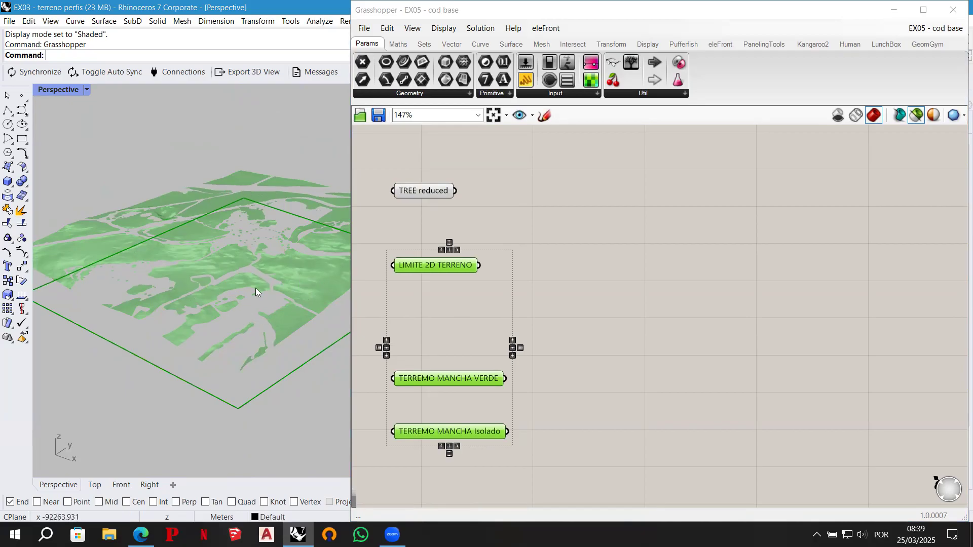
{"action": "left_click", "coordinate": [430, 191]}
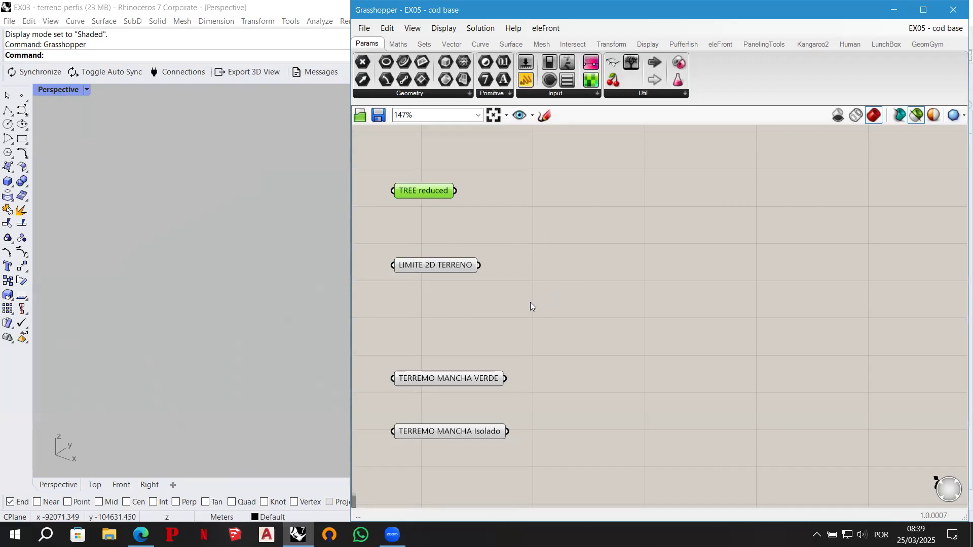
{"action": "left_click", "coordinate": [447, 270]}
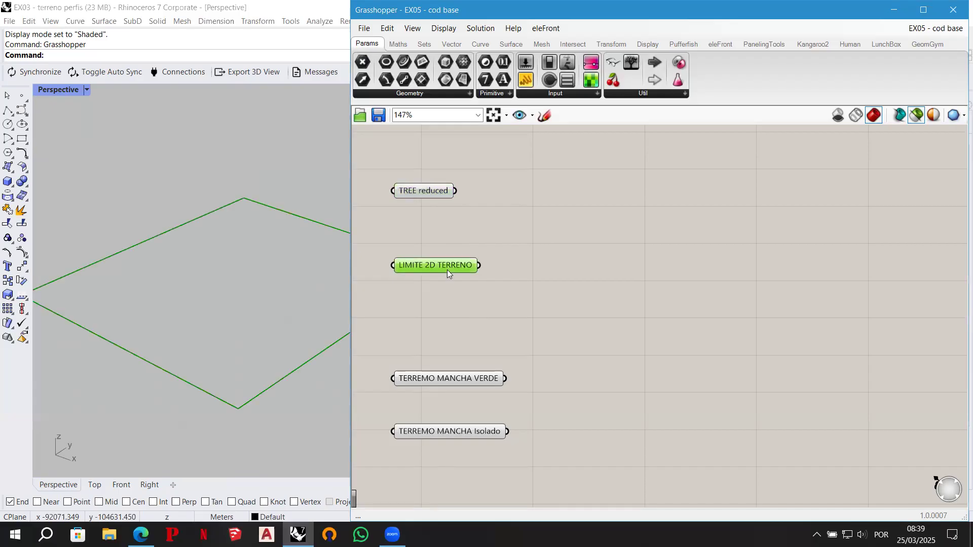
- Add a Bifocals component below the parameters to label every component on the canvas with its type
{"action": "scroll", "coordinate": [422, 479], "scroll_direction": "down", "scroll_amount": 3}
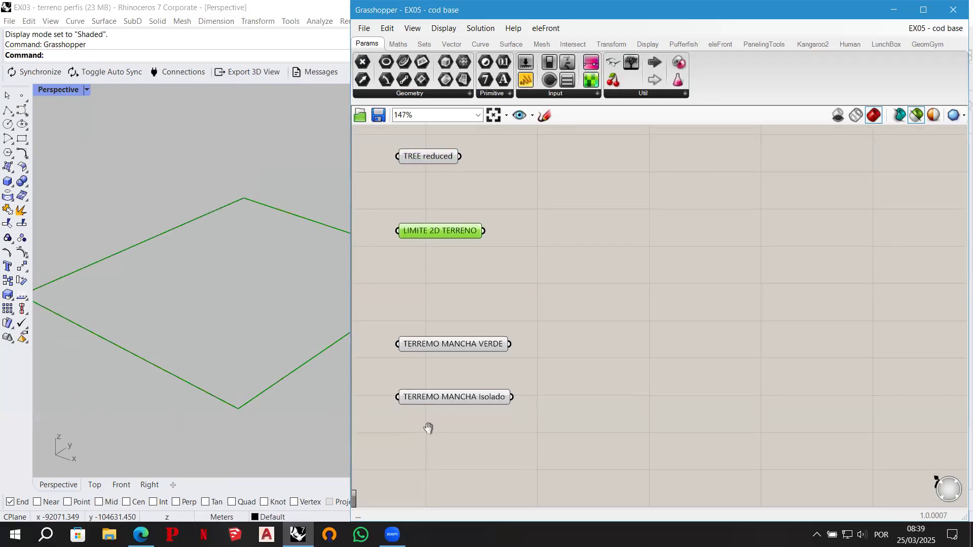
{"action": "double_click", "coordinate": [416, 493]}
{"action": "type", "text": "bifocals"}
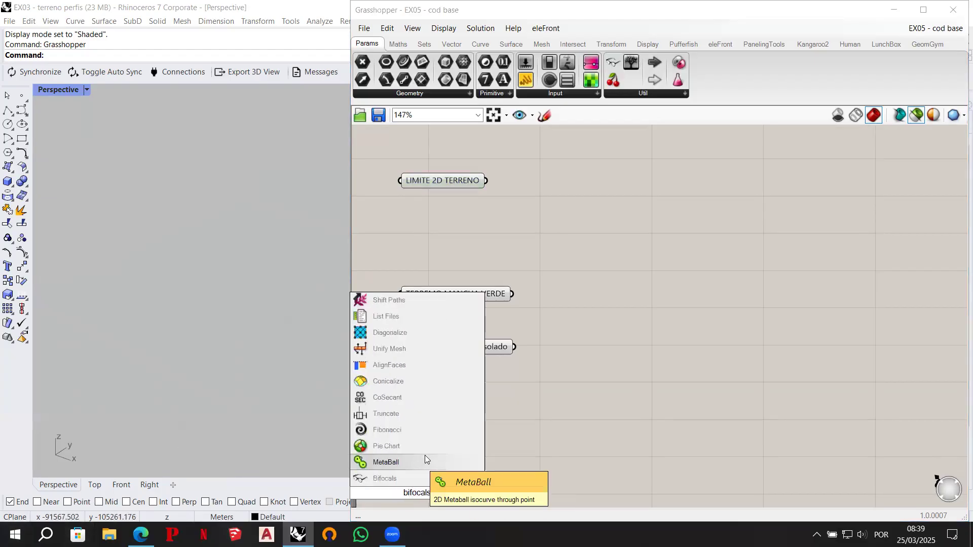
{"action": "left_click", "coordinate": [396, 479]}
{"action": "right_click_drag", "start_coordinate": [588, 315], "coordinate": [574, 411]}
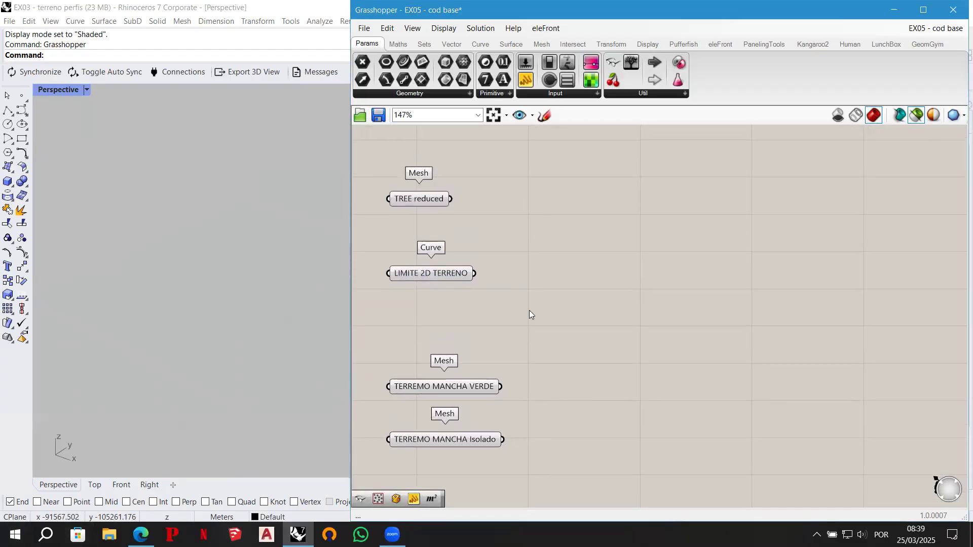
- Add a Populate 2D component beside LIMITE 2D TERRENO and connect that curve to its region input R
{"action": "double_click", "coordinate": [553, 263]}
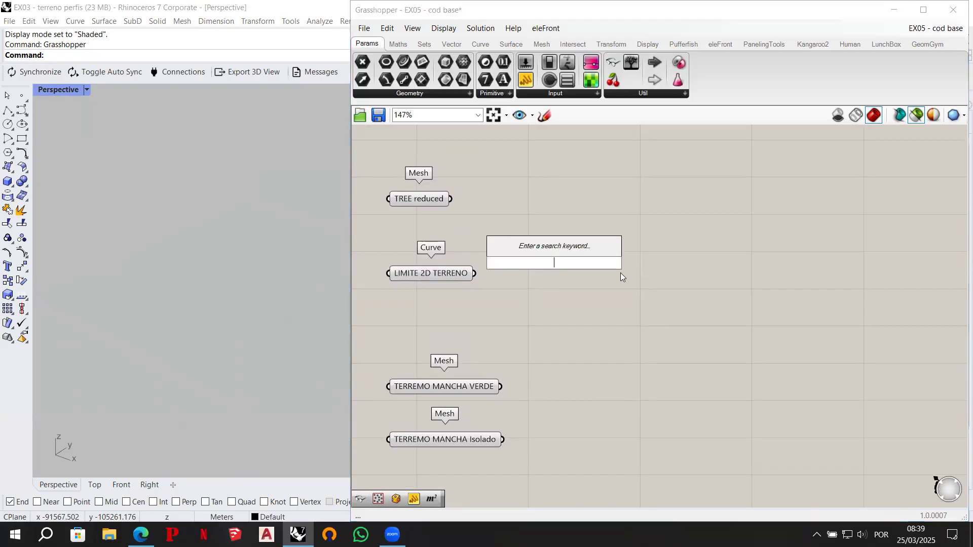
{"action": "type", "text": "populate 2d"}
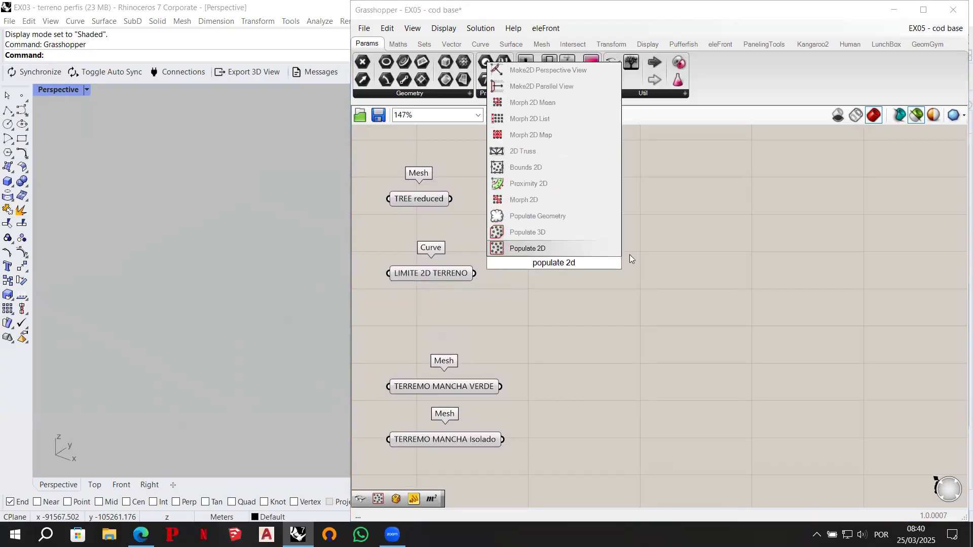
{"action": "left_click", "coordinate": [555, 248]}
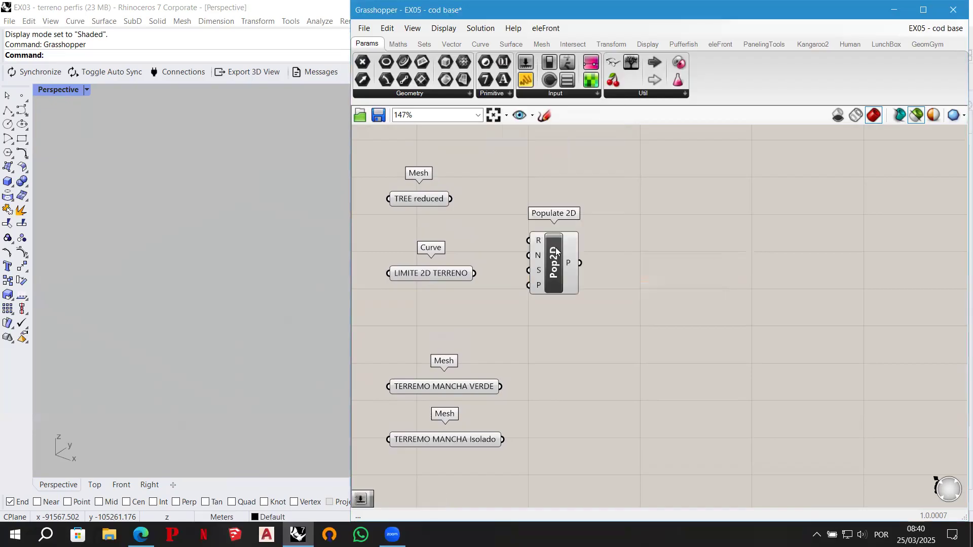
{"action": "left_click_drag", "start_coordinate": [578, 285], "coordinate": [579, 292]}
{"action": "left_click_drag", "start_coordinate": [474, 275], "coordinate": [549, 268]}
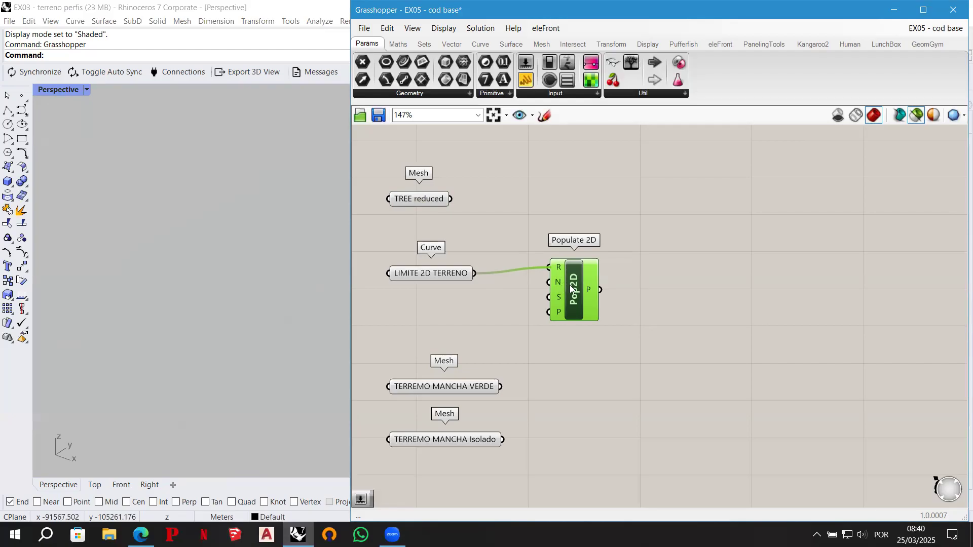
{"action": "left_click_drag", "start_coordinate": [570, 287], "coordinate": [568, 294]}
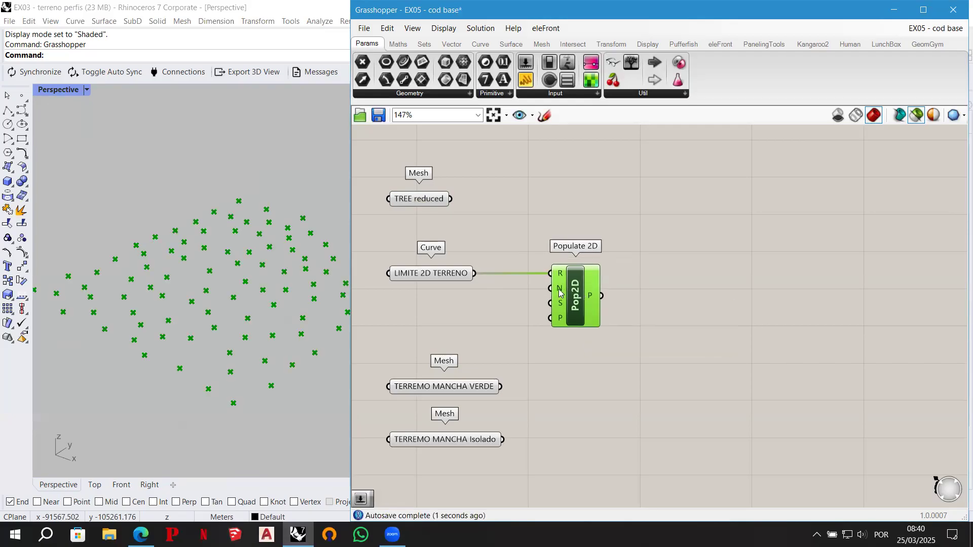
- Create a number slider set to 10000 and connect it to the count input N of Populate 2D
{"action": "mouse_move", "coordinate": [561, 292]}
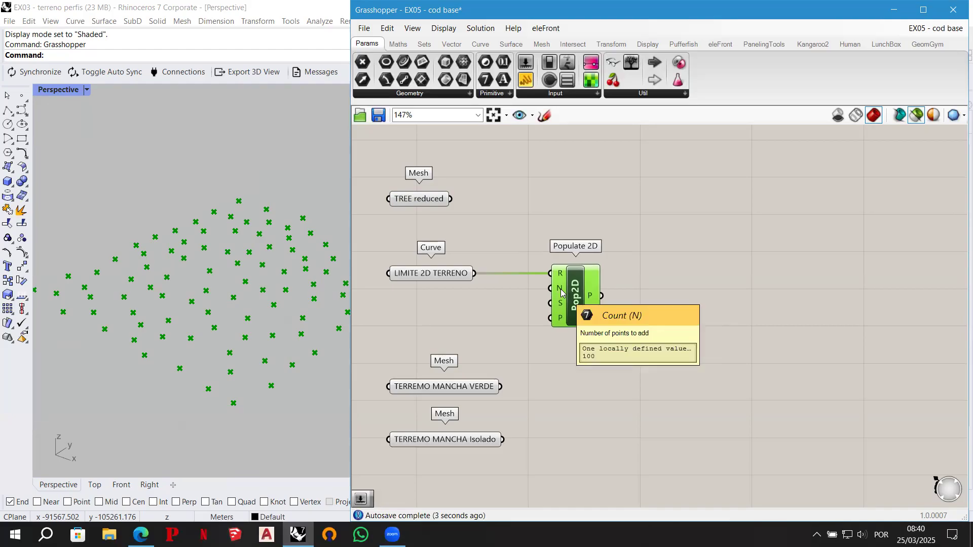
{"action": "double_click", "coordinate": [470, 301]}
{"action": "type", "text": "10000"}
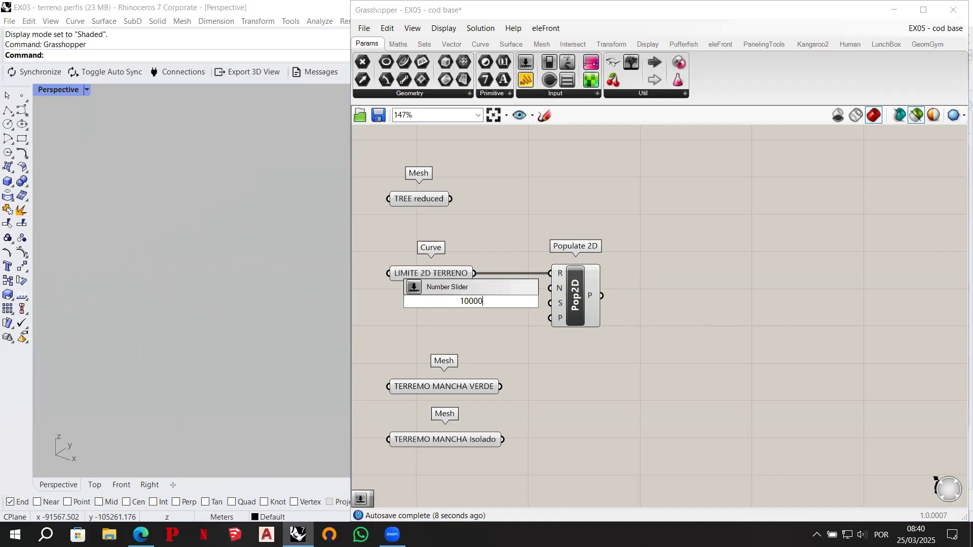
{"action": "key", "text": "Return"}
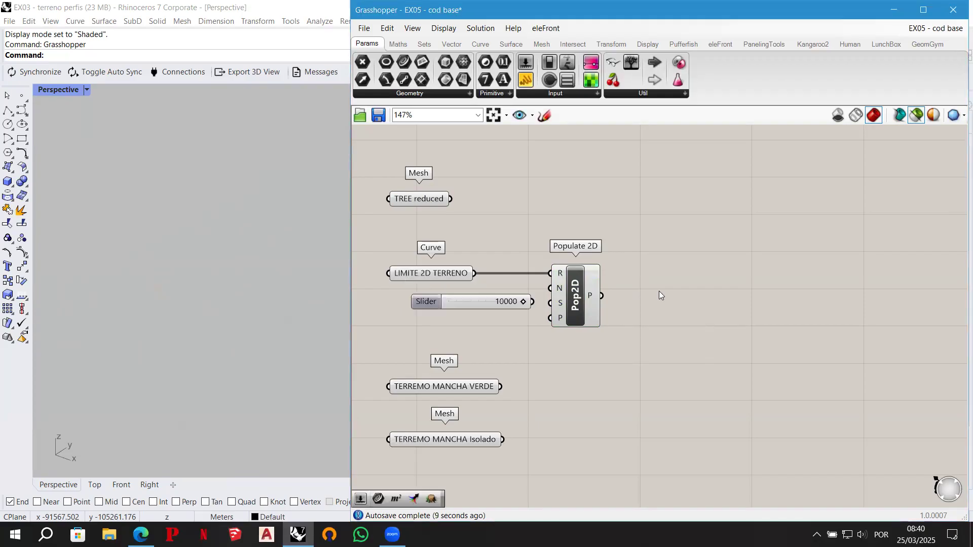
{"action": "left_click_drag", "start_coordinate": [454, 299], "coordinate": [441, 301]}
{"action": "left_click_drag", "start_coordinate": [507, 302], "coordinate": [546, 290]}
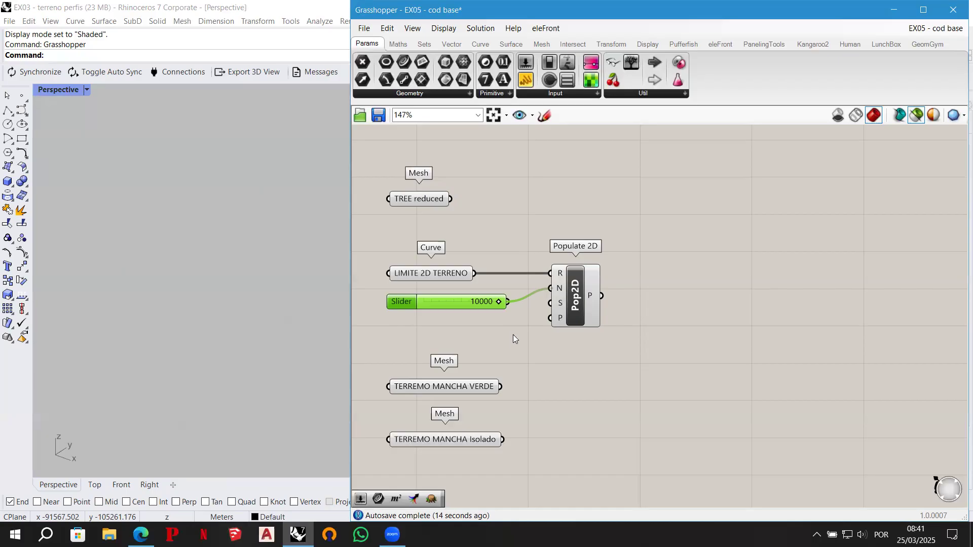
- Preview the Populate 2D points and examine their distribution close up at the near corner of the terrain
{"action": "left_click", "coordinate": [554, 322]}
{"action": "right_click_drag", "start_coordinate": [300, 336], "coordinate": [290, 343]}
{"action": "scroll", "coordinate": [245, 411], "scroll_direction": "up", "scroll_amount": 3}
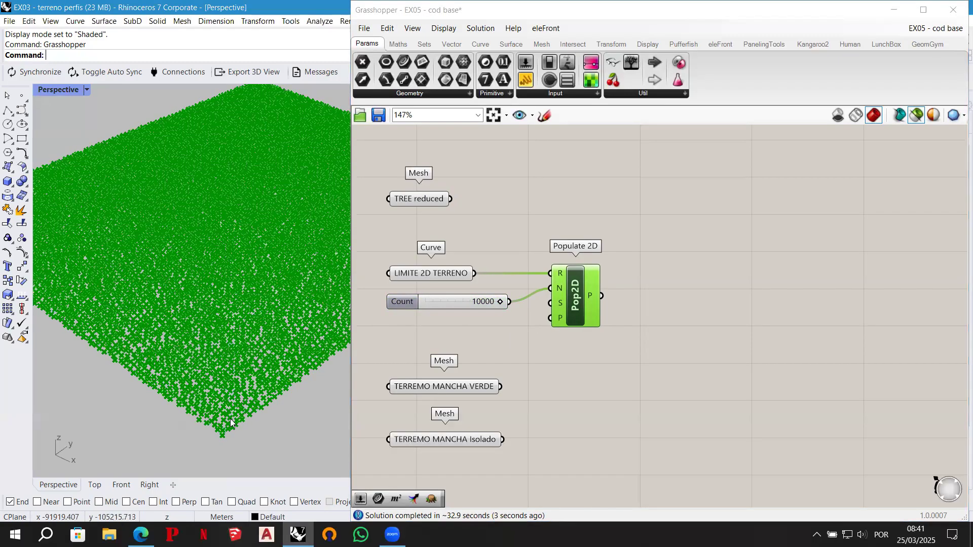
{"action": "scroll", "coordinate": [231, 423], "scroll_direction": "up", "scroll_amount": 3}
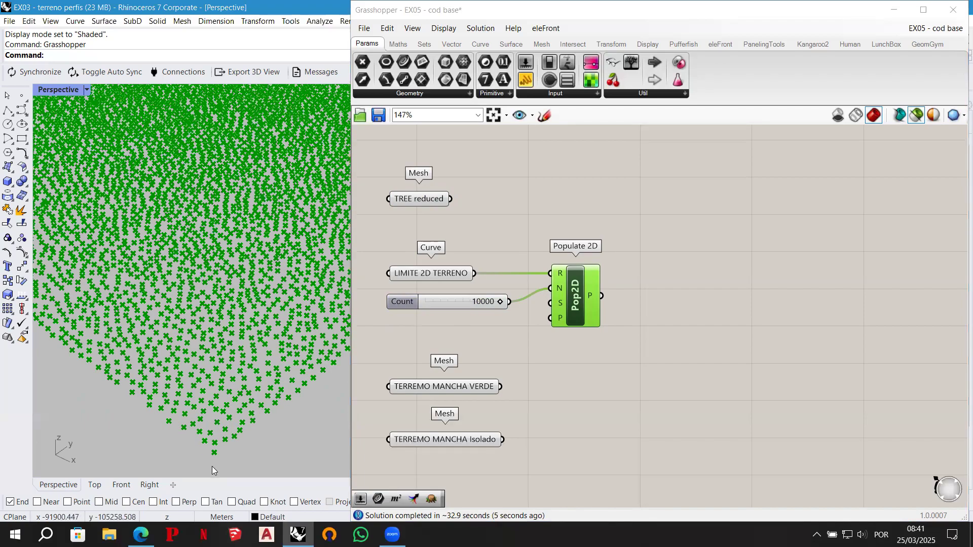
{"action": "scroll", "coordinate": [213, 461], "scroll_direction": "up", "scroll_amount": 2}
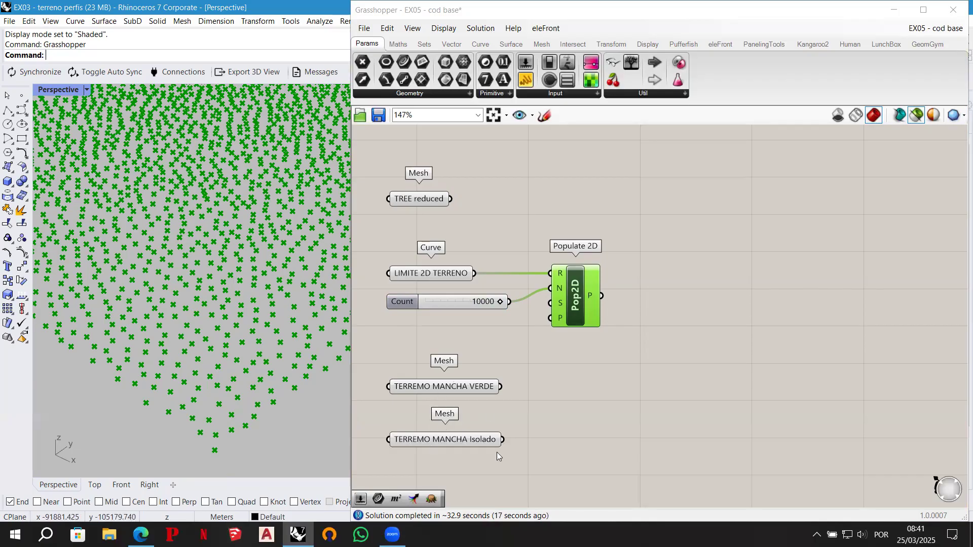
- Add a Merge component and connect TERREMO MANCHA VERDE to D1 and TERREMO MANCHA Isolado to D2
{"action": "double_click", "coordinate": [573, 418]}
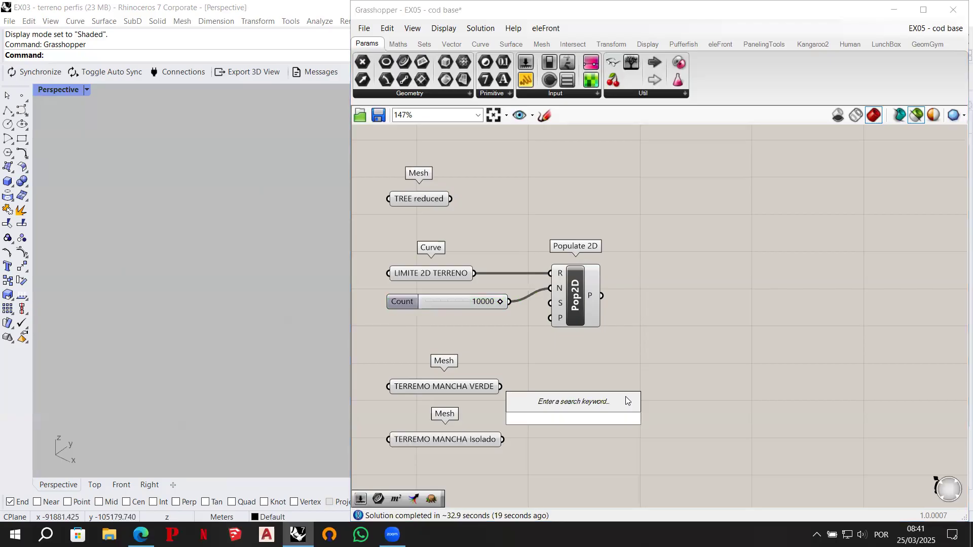
{"action": "type", "text": "merge"}
{"action": "key", "text": "Return"}
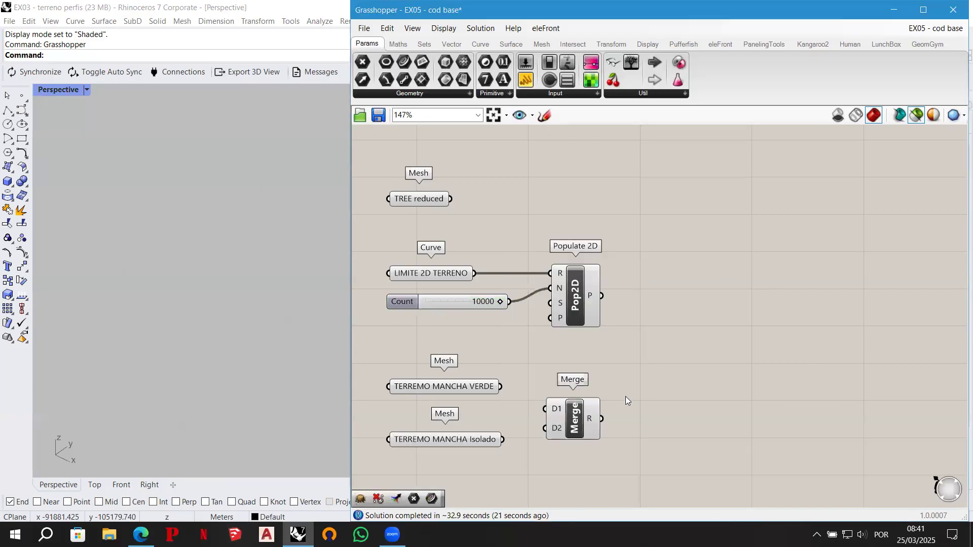
{"action": "left_click_drag", "start_coordinate": [498, 387], "coordinate": [546, 409]}
{"action": "left_click_drag", "start_coordinate": [502, 439], "coordinate": [573, 425]}
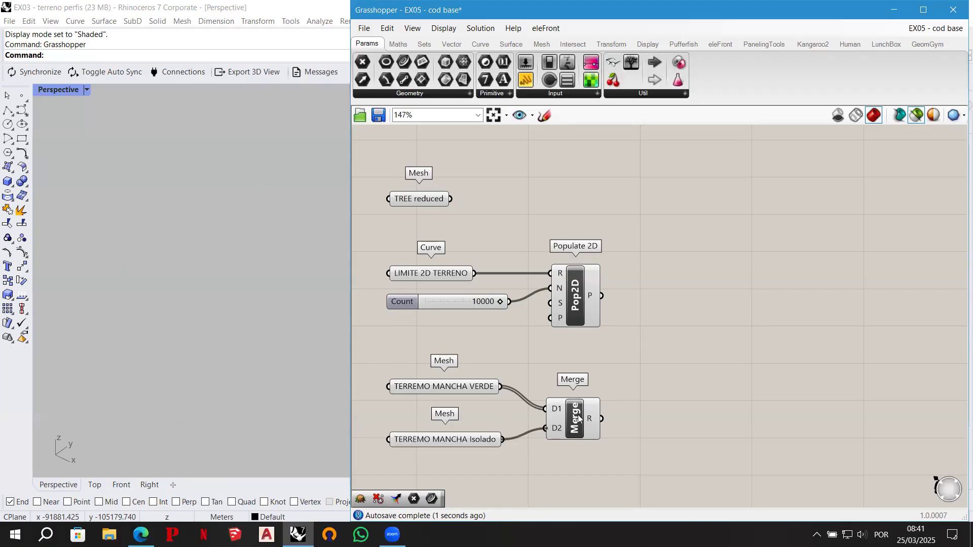
- Add a Flatten Tree component beside Merge and connect the merged result R to its tree input T
{"action": "left_click", "coordinate": [579, 411]}
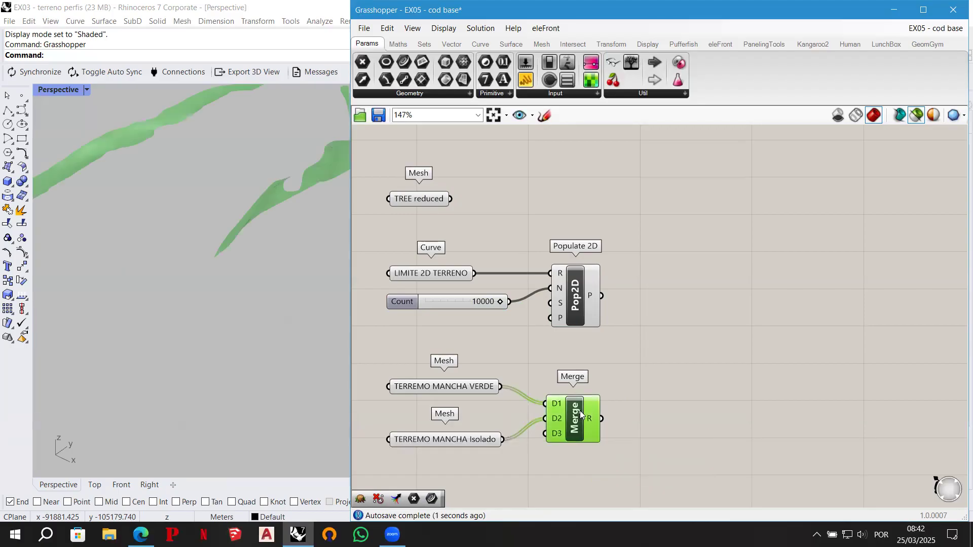
{"action": "scroll", "coordinate": [239, 334], "scroll_direction": "up", "scroll_amount": 2}
{"action": "right_click_drag", "start_coordinate": [249, 250], "coordinate": [238, 277], "text": "shift"}
{"action": "double_click", "coordinate": [652, 414]}
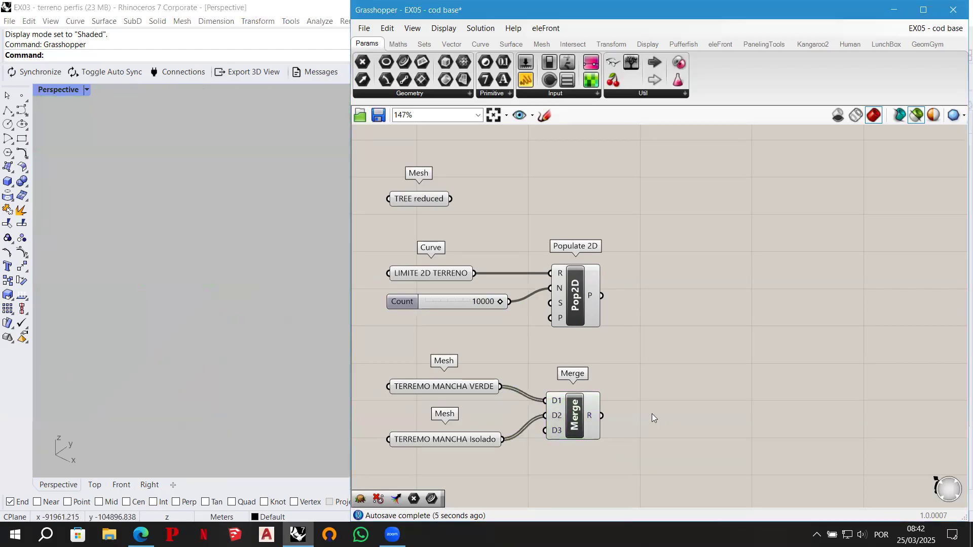
{"action": "type", "text": "flatten"}
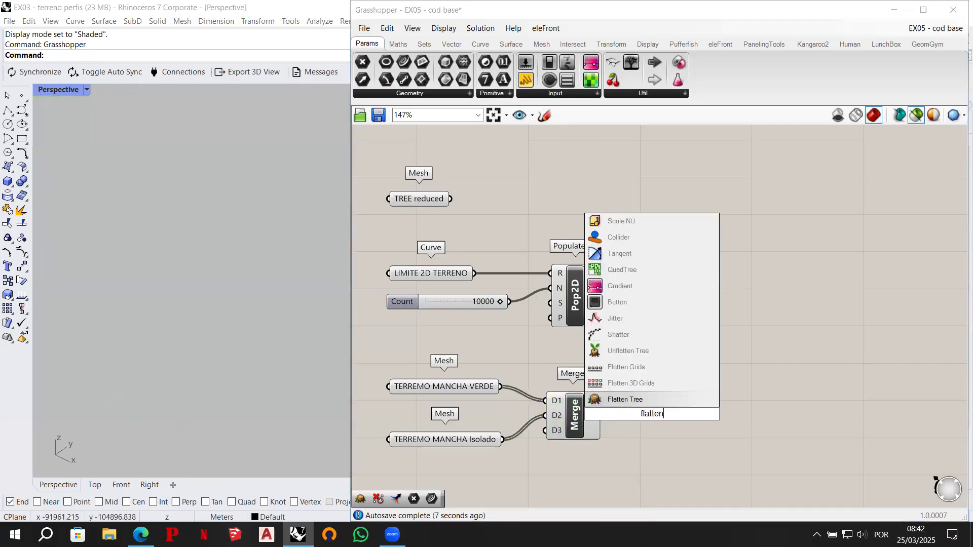
{"action": "left_click", "coordinate": [644, 400]}
{"action": "left_click_drag", "start_coordinate": [602, 415], "coordinate": [627, 403]}
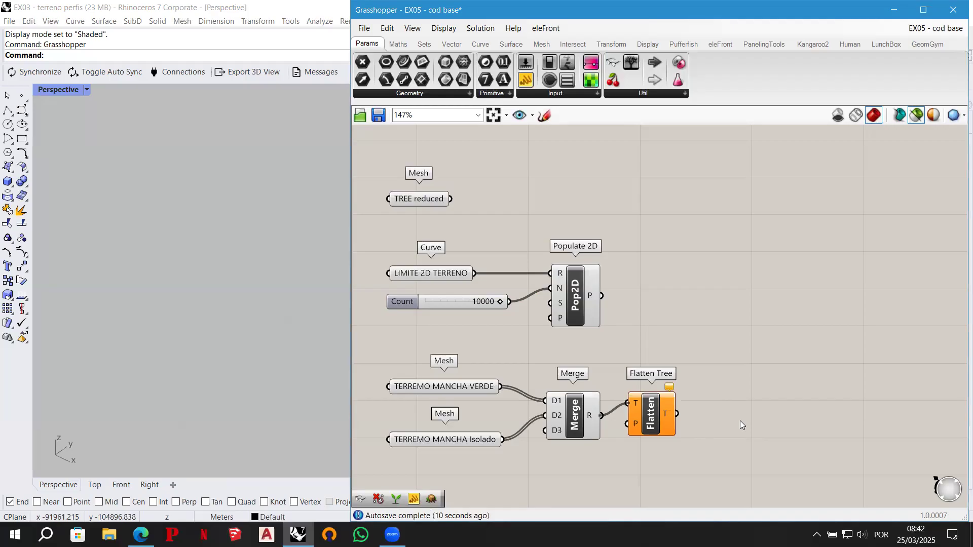
{"action": "left_click_drag", "start_coordinate": [649, 409], "coordinate": [655, 421]}
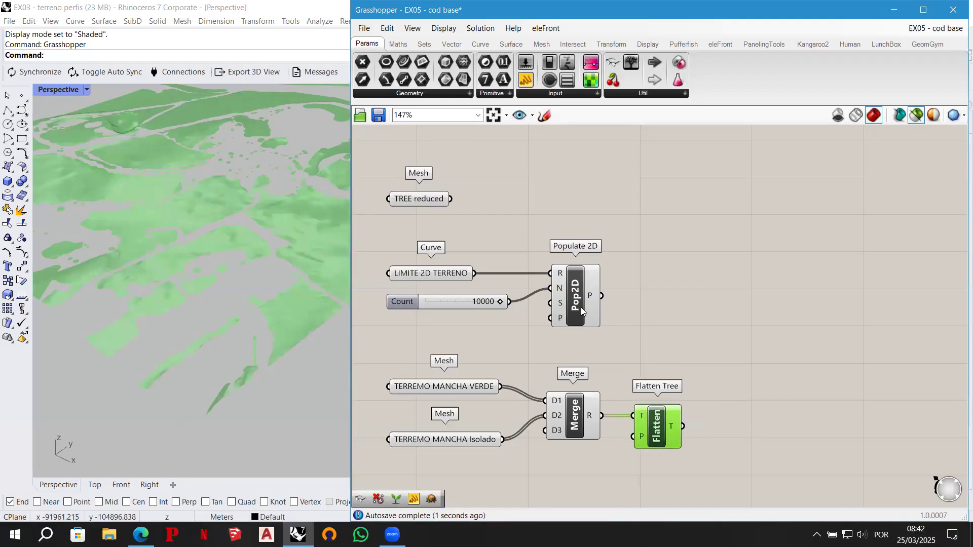
- Add a Project Point component and connect the Populate 2D points output to its point input P
{"action": "double_click", "coordinate": [707, 319]}
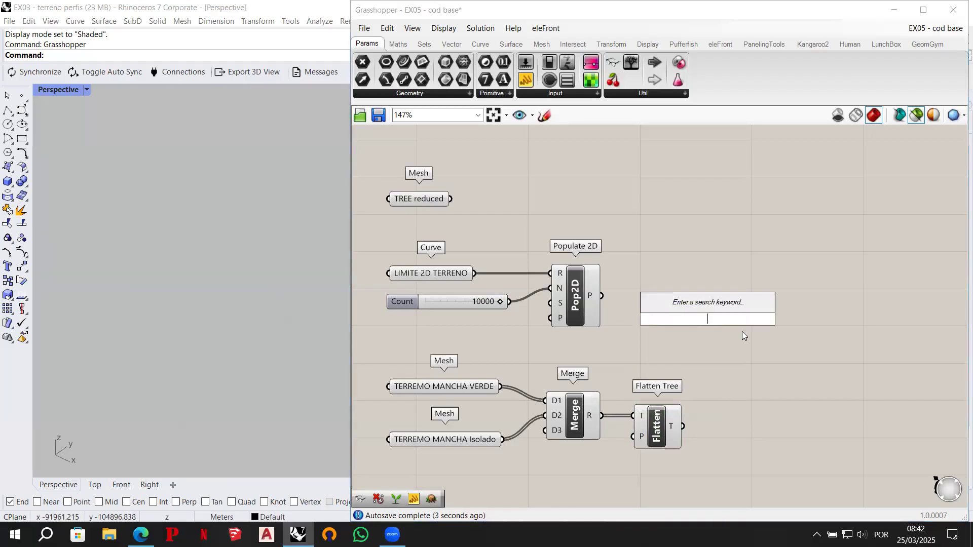
{"action": "type", "text": "proje"}
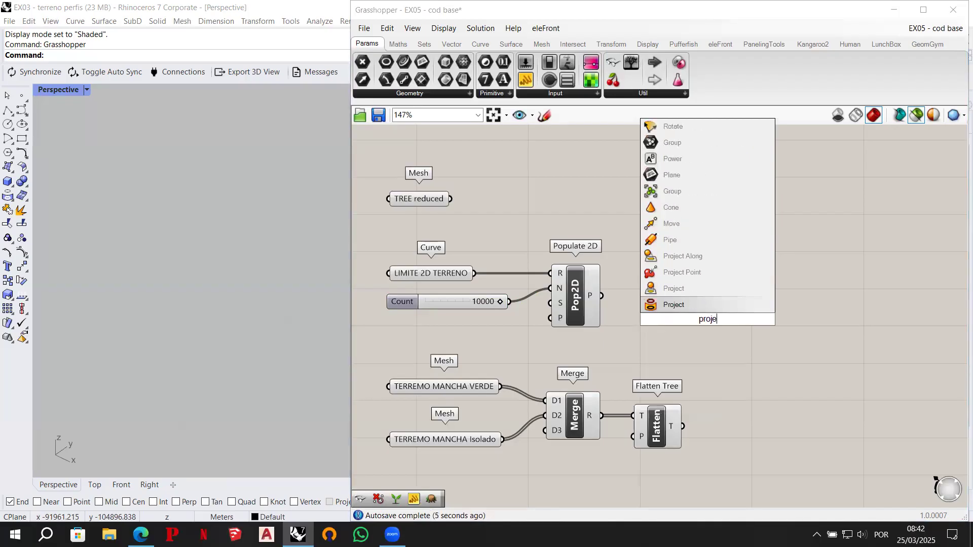
{"action": "type", "text": "ct point"}
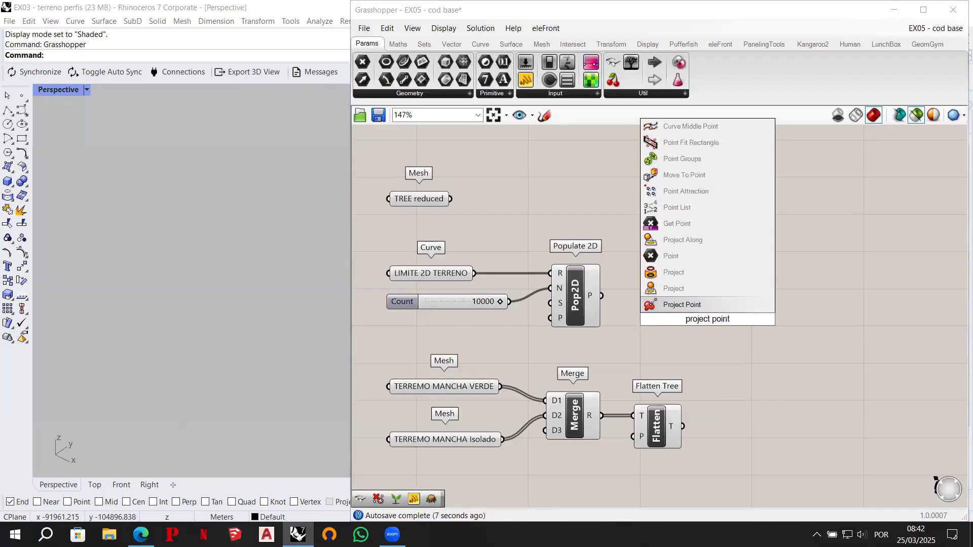
{"action": "key", "text": "Return"}
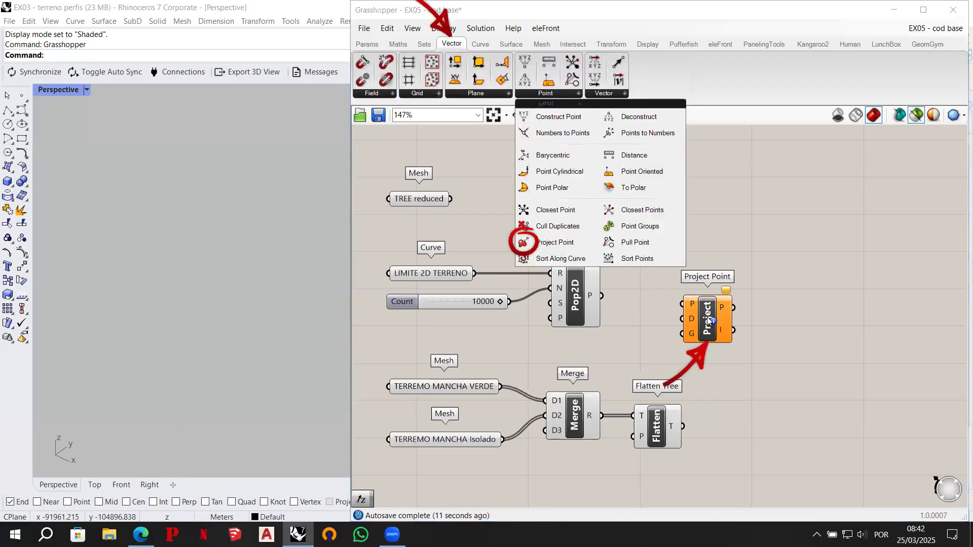
{"action": "key", "text": "Escape"}
{"action": "left_click_drag", "start_coordinate": [708, 321], "coordinate": [743, 324]}
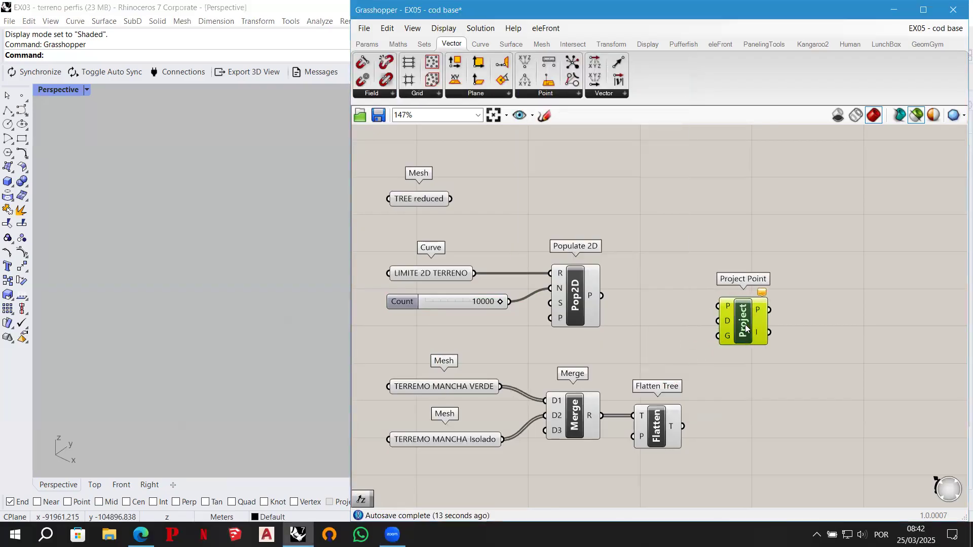
{"action": "left_click_drag", "start_coordinate": [603, 296], "coordinate": [720, 307]}
{"action": "left_click_drag", "start_coordinate": [729, 319], "coordinate": [767, 306]}
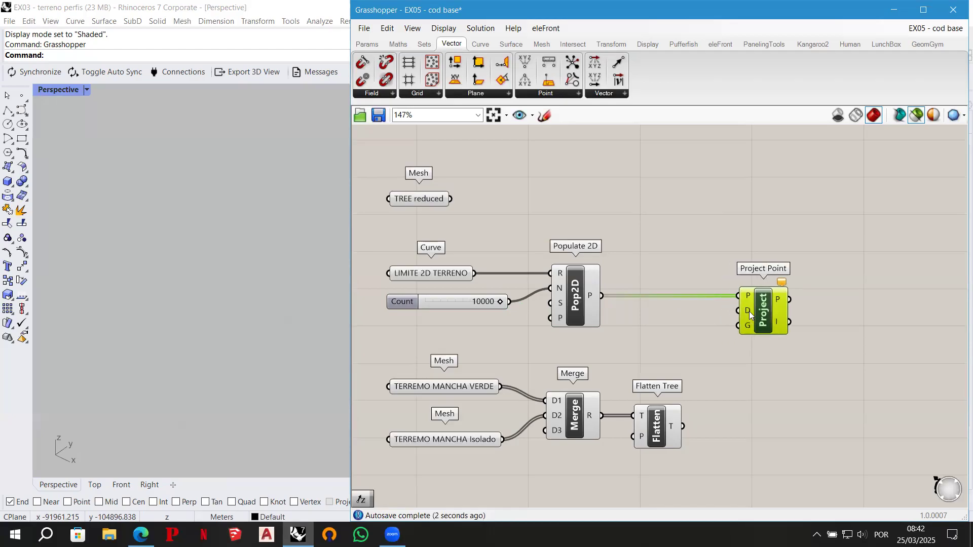
- Connect a new Unit Z vector to Project Point's direction D and the Flatten Tree output to its geometry G, then check the projected points
{"action": "double_click", "coordinate": [676, 324]}
{"action": "type", "text": "z"}
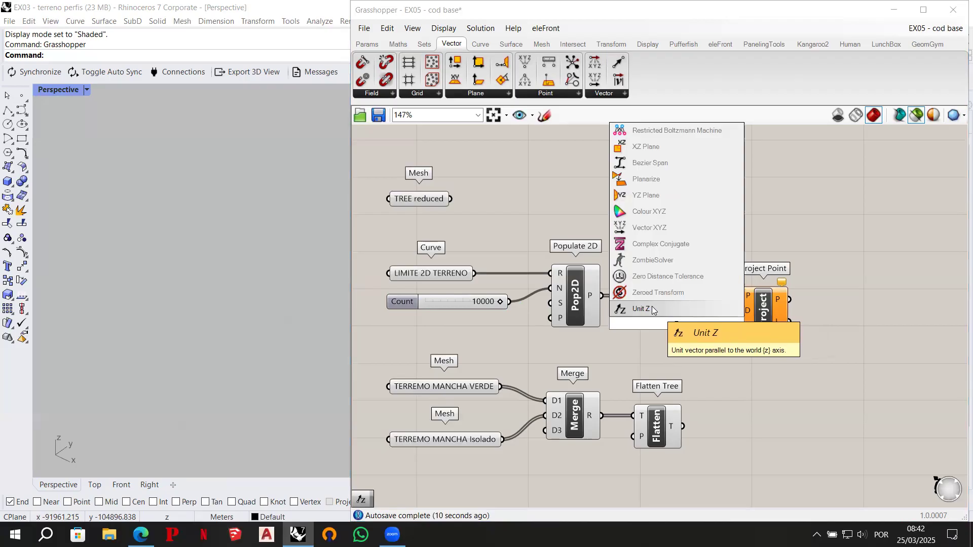
{"action": "left_click", "coordinate": [657, 307]}
{"action": "left_click_drag", "start_coordinate": [674, 320], "coordinate": [738, 311]}
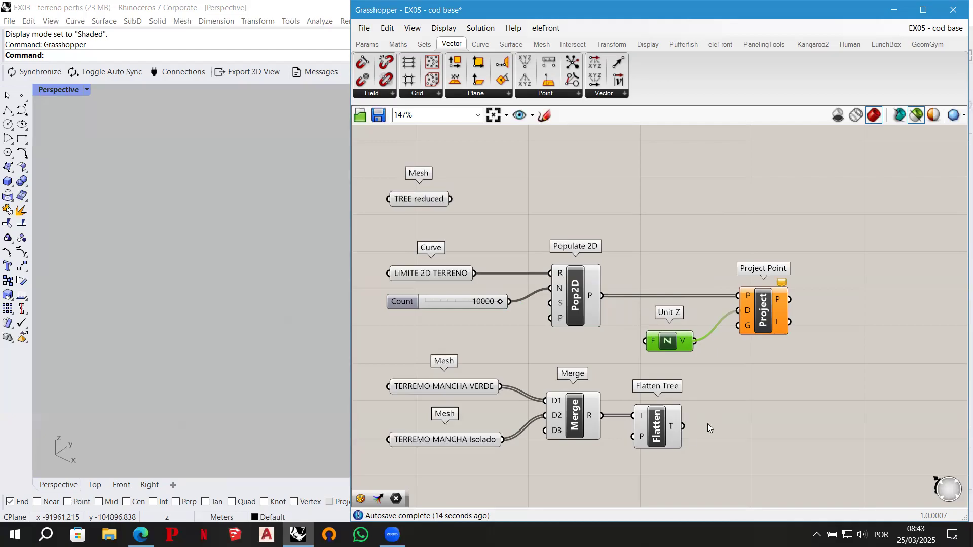
{"action": "left_click_drag", "start_coordinate": [683, 426], "coordinate": [753, 336]}
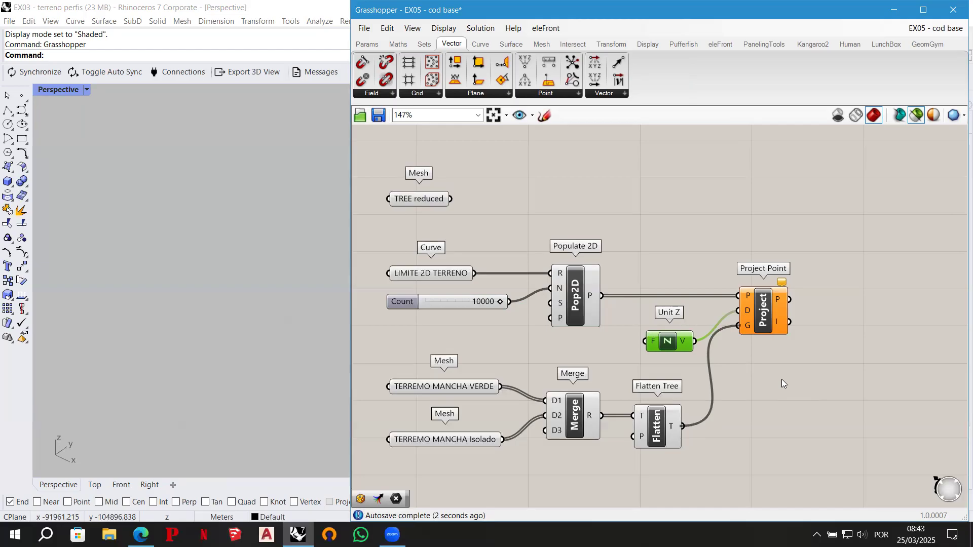
{"action": "left_click_drag", "start_coordinate": [754, 311], "coordinate": [776, 311]}
{"action": "right_click_drag", "start_coordinate": [229, 260], "coordinate": [214, 384]}
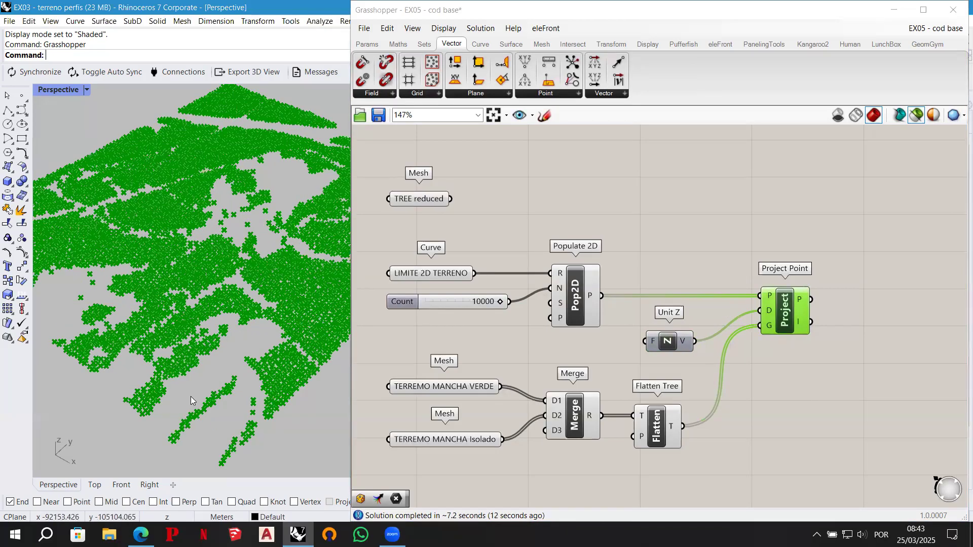
{"action": "right_click_drag", "start_coordinate": [232, 357], "coordinate": [240, 305]}
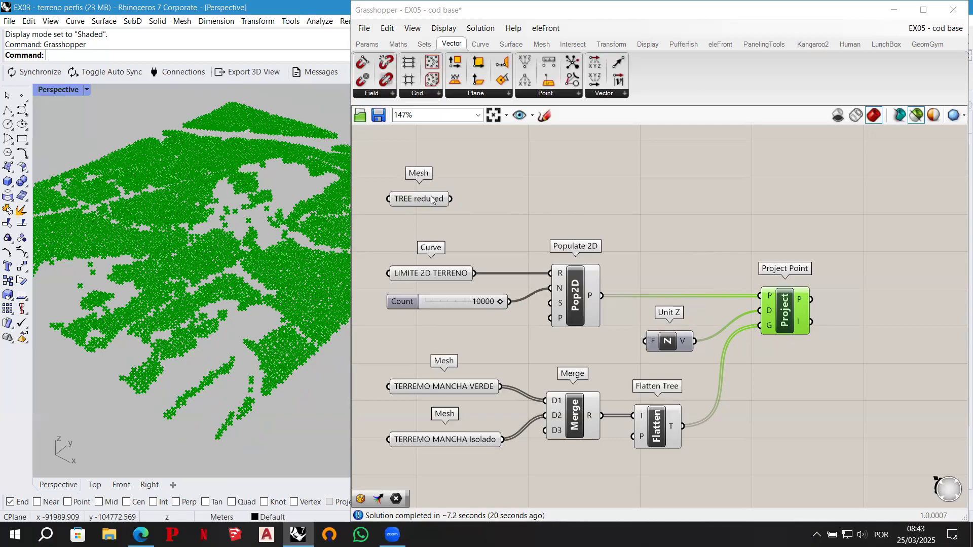
{"action": "mouse_move", "coordinate": [432, 200]}
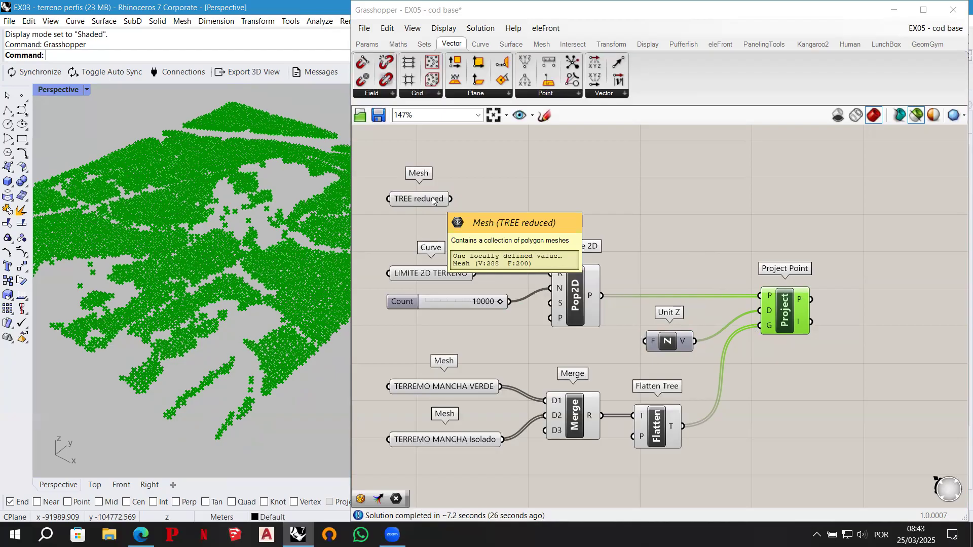
{"action": "left_click", "coordinate": [545, 116]}
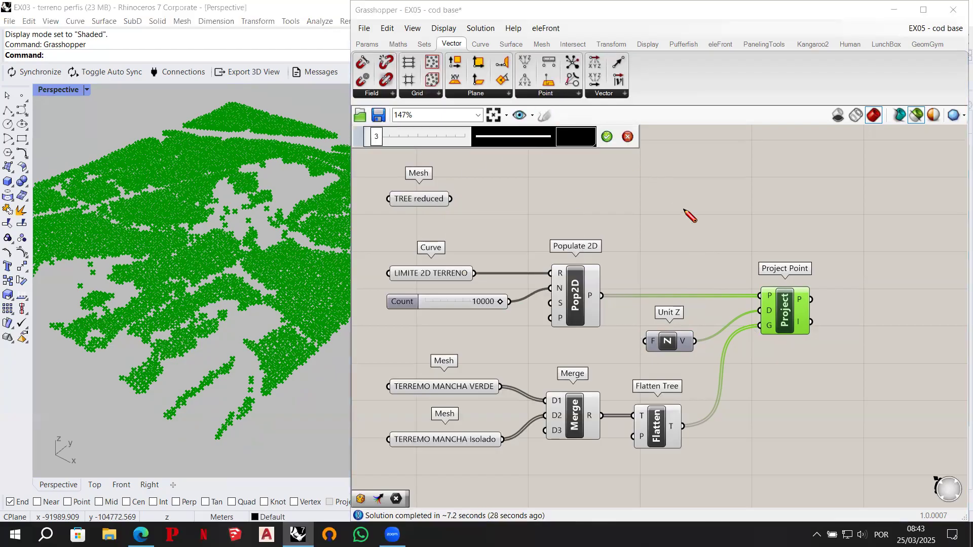
{"action": "mouse_move", "coordinate": [681, 202]}
{"action": "left_mouse_down"}
{"action": "mouse_move", "coordinate": [683, 230]}
{"action": "mouse_move", "coordinate": [696, 201]}
{"action": "mouse_move", "coordinate": [672, 198]}
{"action": "mouse_move", "coordinate": [678, 163]}
{"action": "mouse_move", "coordinate": [704, 176]}
{"action": "mouse_move", "coordinate": [695, 202]}
{"action": "left_mouse_up"}
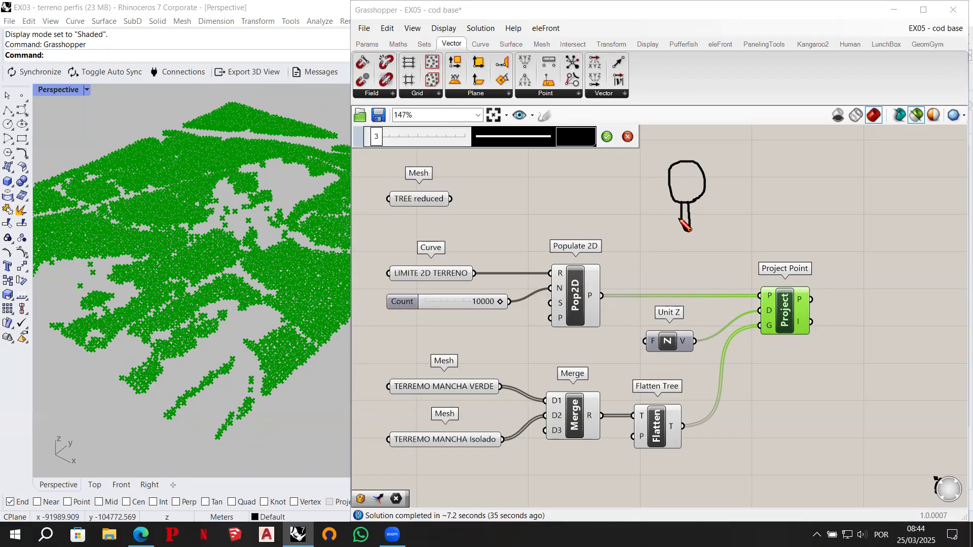
{"action": "mouse_move", "coordinate": [678, 219]}
{"action": "left_mouse_down"}
{"action": "mouse_move", "coordinate": [656, 225]}
{"action": "mouse_move", "coordinate": [698, 238]}
{"action": "mouse_move", "coordinate": [709, 228]}
{"action": "mouse_move", "coordinate": [658, 225]}
{"action": "mouse_move", "coordinate": [656, 165]}
{"action": "mouse_move", "coordinate": [702, 181]}
{"action": "mouse_move", "coordinate": [713, 165]}
{"action": "mouse_move", "coordinate": [699, 155]}
{"action": "mouse_move", "coordinate": [672, 153]}
{"action": "mouse_move", "coordinate": [706, 207]}
{"action": "mouse_move", "coordinate": [699, 187]}
{"action": "mouse_move", "coordinate": [695, 218]}
{"action": "mouse_move", "coordinate": [708, 242]}
{"action": "mouse_move", "coordinate": [710, 200]}
{"action": "mouse_move", "coordinate": [682, 183]}
{"action": "mouse_move", "coordinate": [671, 159]}
{"action": "mouse_move", "coordinate": [676, 228]}
{"action": "mouse_move", "coordinate": [686, 228]}
{"action": "left_mouse_up"}
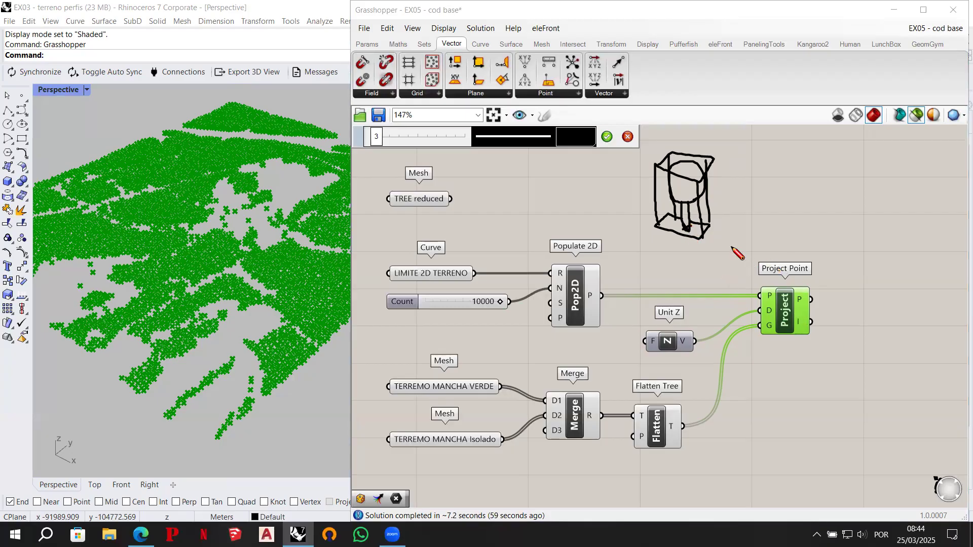
{"action": "left_click", "coordinate": [627, 137]}
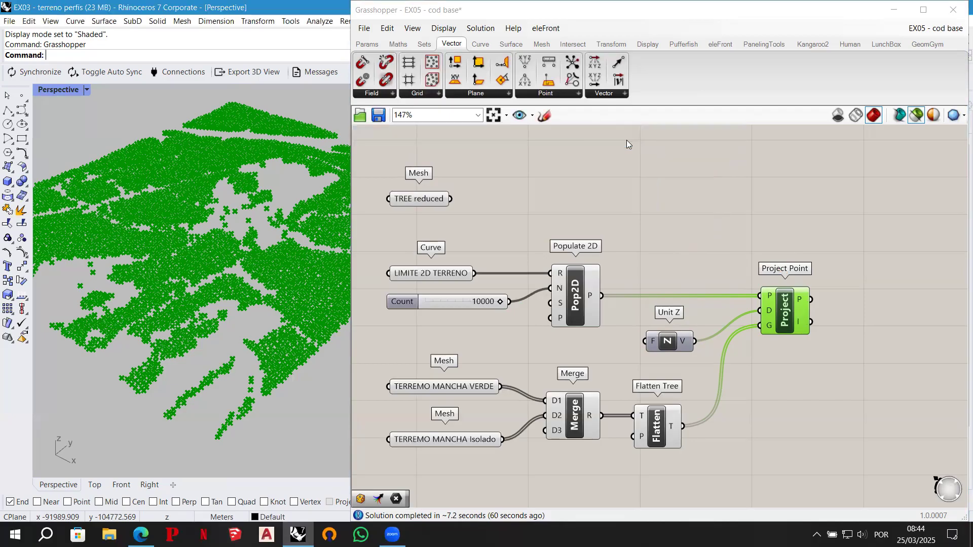
- Add a Bounding Box component beside TREE reduced and connect that mesh to its content input C
{"action": "left_click", "coordinate": [430, 198]}
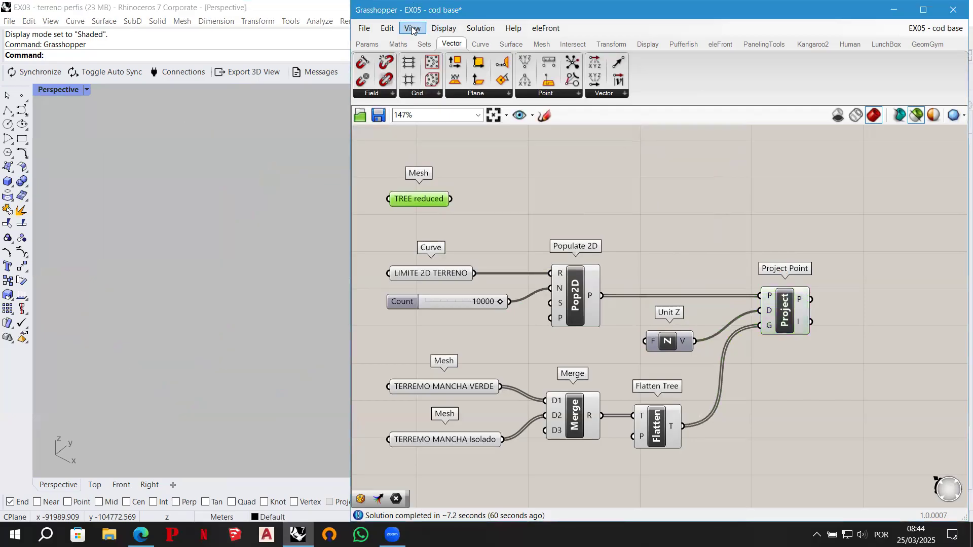
{"action": "left_click", "coordinate": [412, 29]}
{"action": "mouse_move", "coordinate": [459, 194]}
{"action": "left_click", "coordinate": [558, 270]}
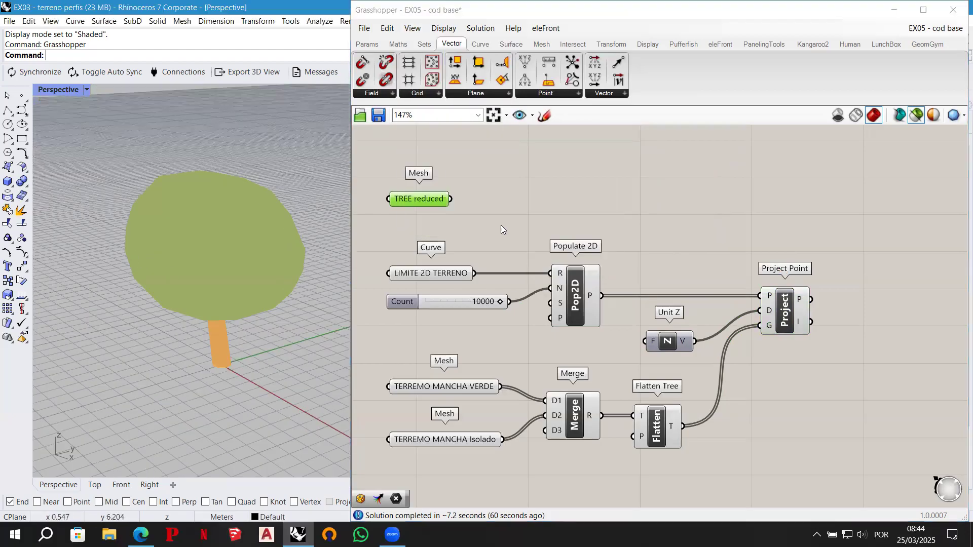
{"action": "double_click", "coordinate": [492, 199]}
{"action": "type", "text": "bounding box"}
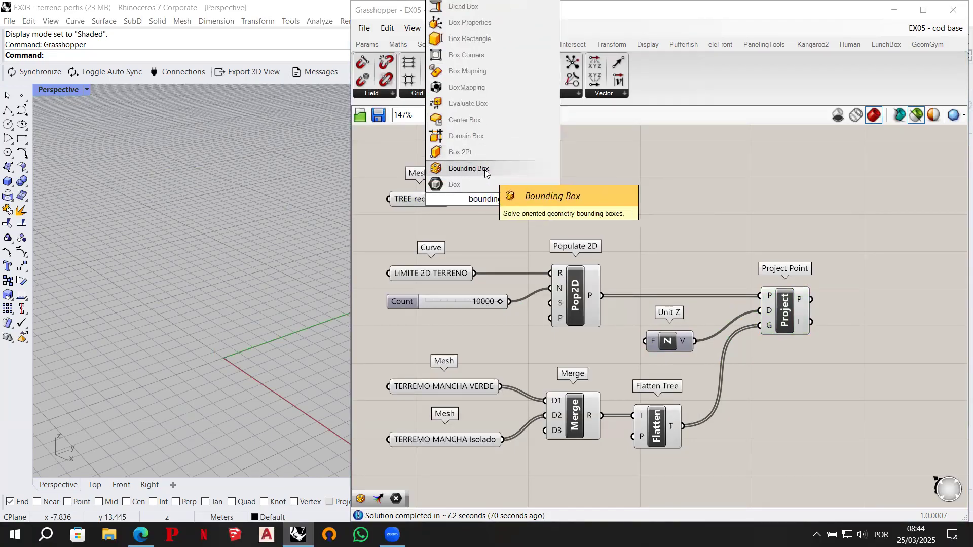
{"action": "left_click", "coordinate": [465, 168]}
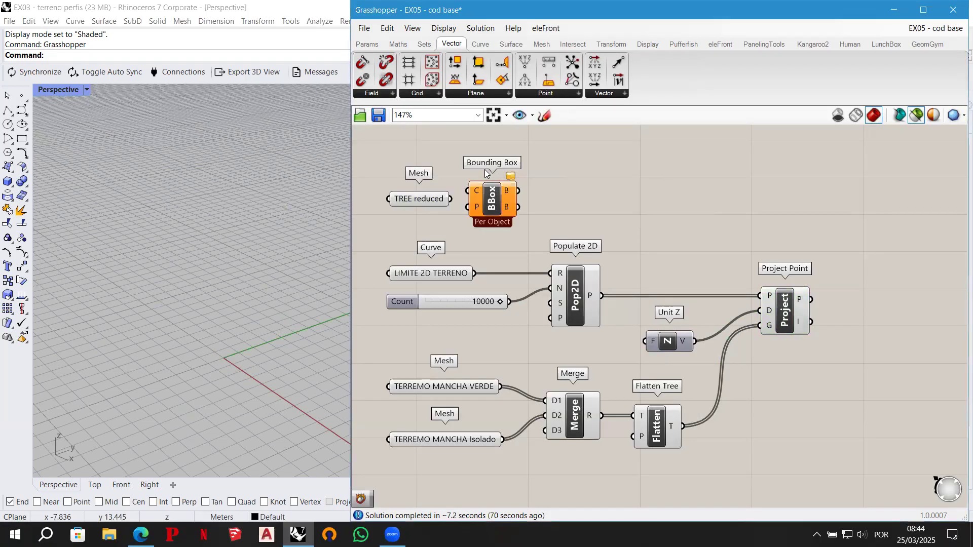
{"action": "left_click", "coordinate": [513, 207], "text": "ctrl+alt"}
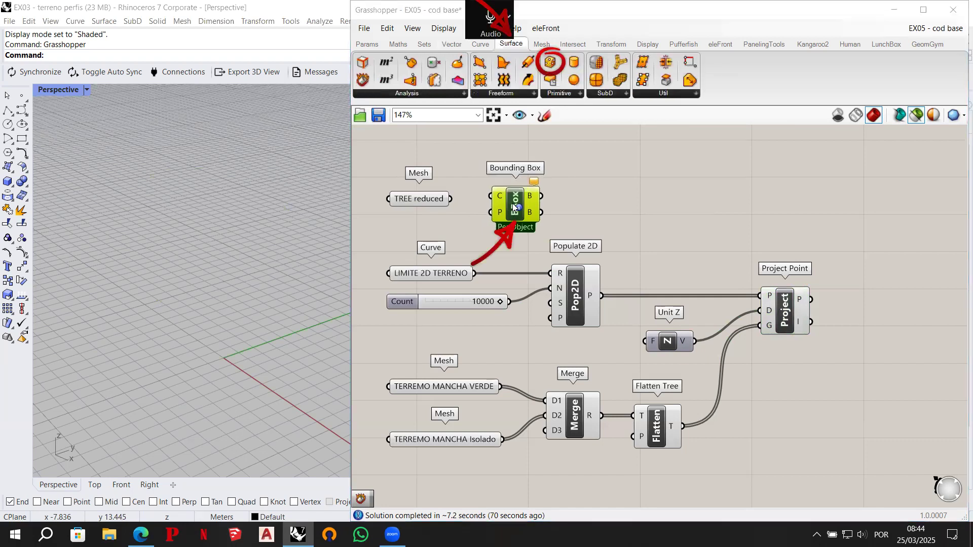
{"action": "left_click_drag", "start_coordinate": [450, 198], "coordinate": [490, 196]}
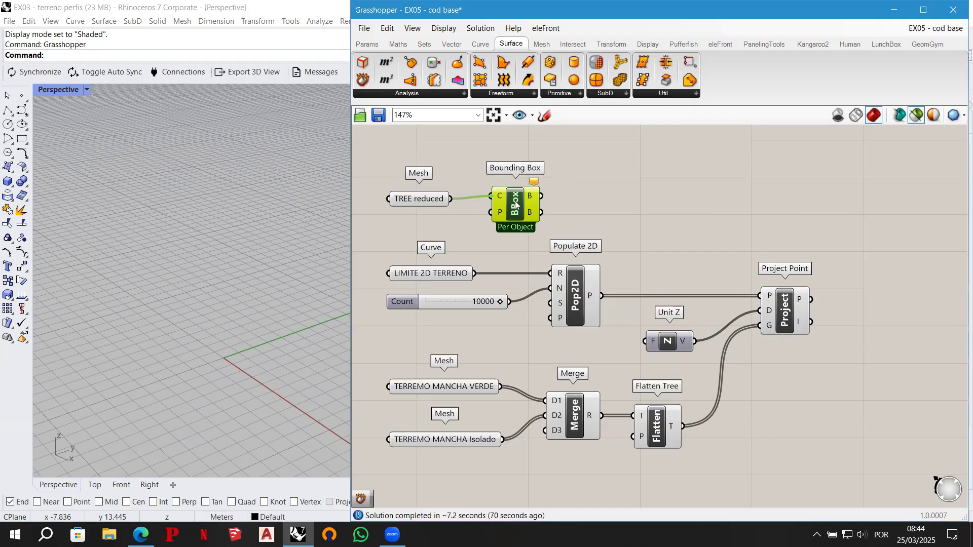
{"action": "left_click_drag", "start_coordinate": [516, 205], "coordinate": [516, 210]}
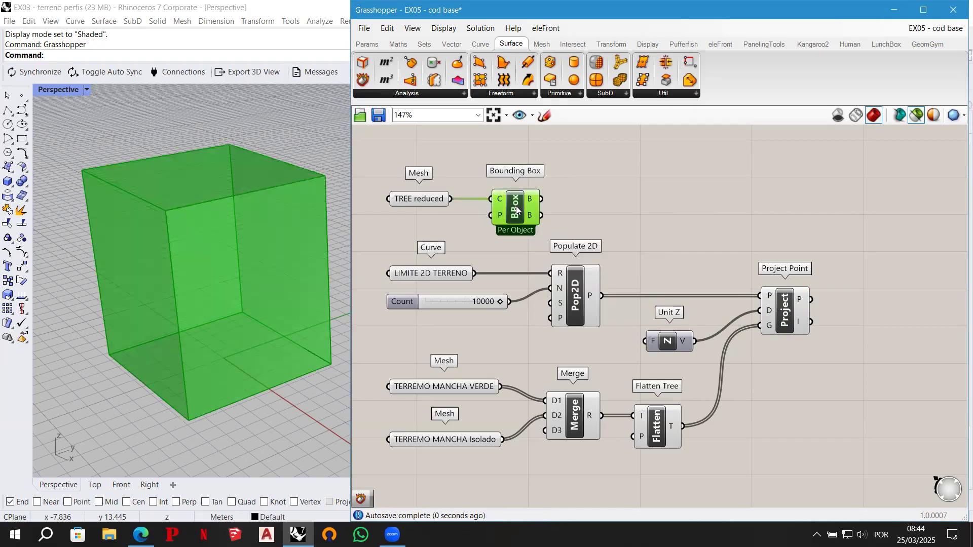
- Turn off the selected-only preview and examine the tree mesh inside its bounding box
{"action": "left_click", "coordinate": [916, 117]}
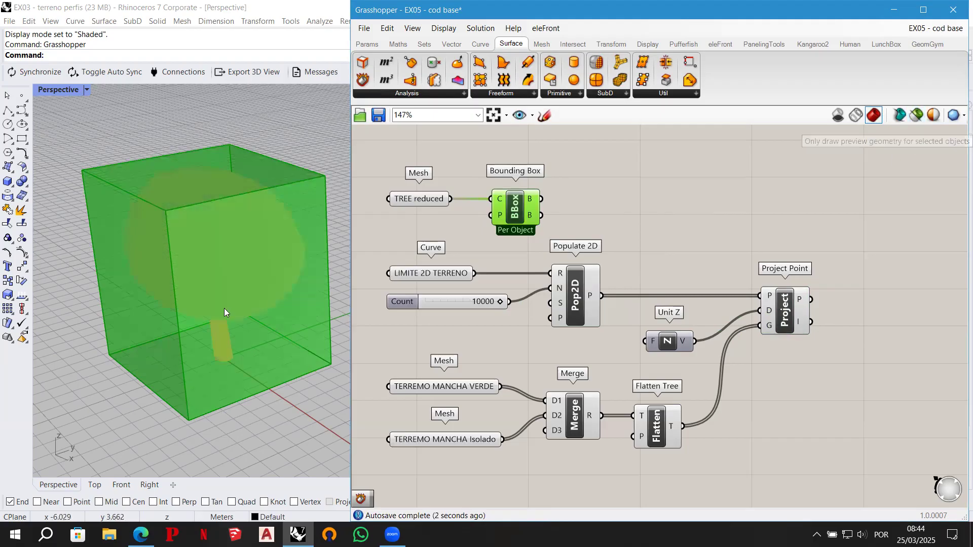
{"action": "mouse_move", "coordinate": [299, 265]}
{"action": "right_mouse_down"}
{"action": "mouse_move", "coordinate": [295, 236]}
{"action": "mouse_move", "coordinate": [298, 267]}
{"action": "right_mouse_up"}
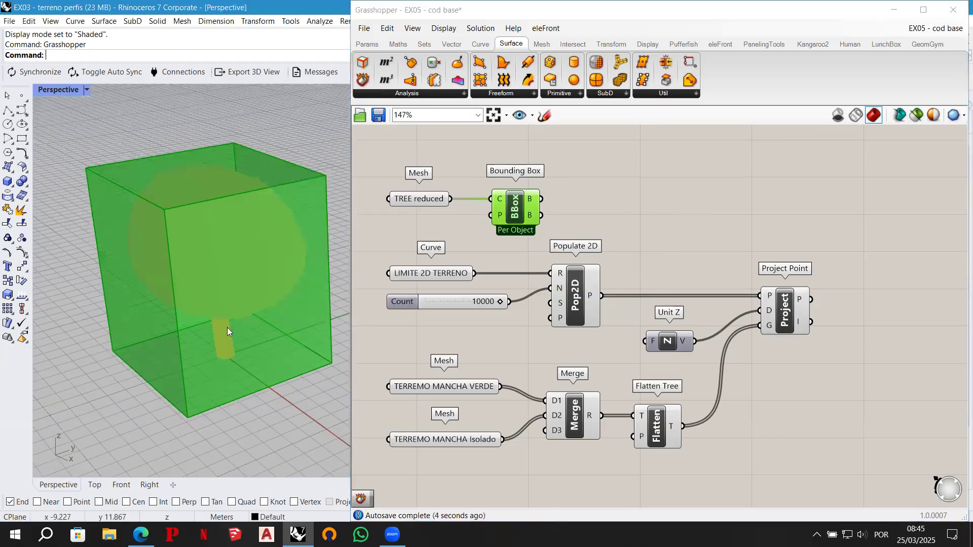
{"action": "right_click_drag", "start_coordinate": [163, 323], "coordinate": [165, 330]}
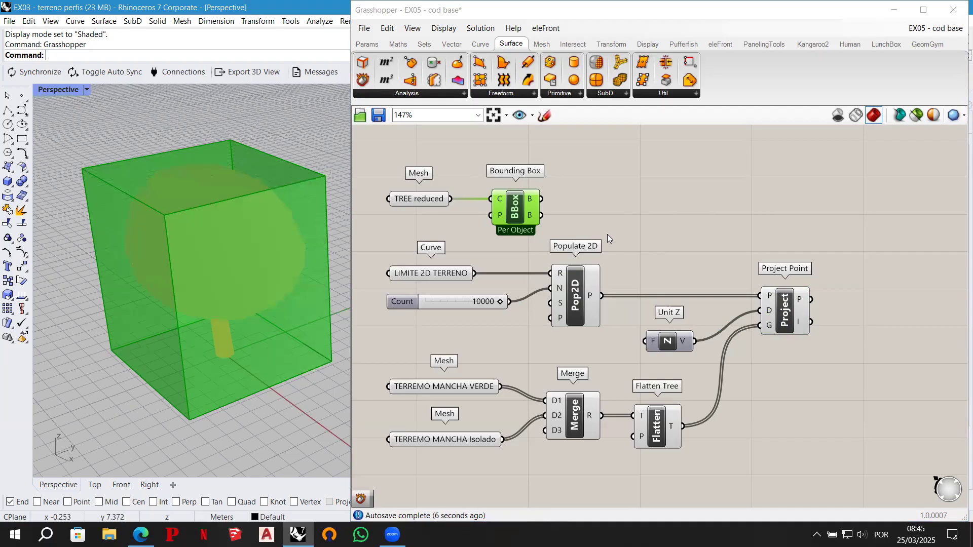
- Add a Deconstruct Brep component beside Bounding Box
{"action": "double_click", "coordinate": [612, 197]}
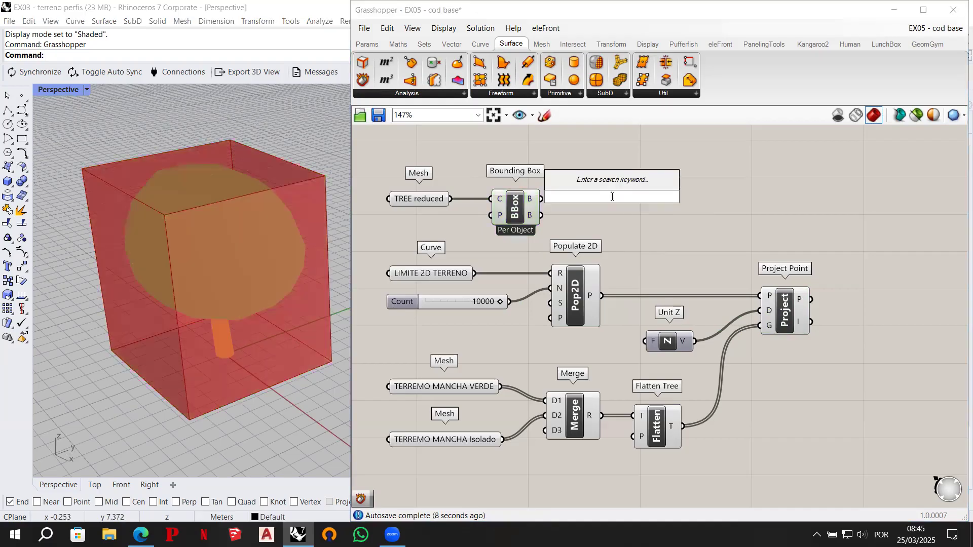
{"action": "type", "text": "deconstruc"}
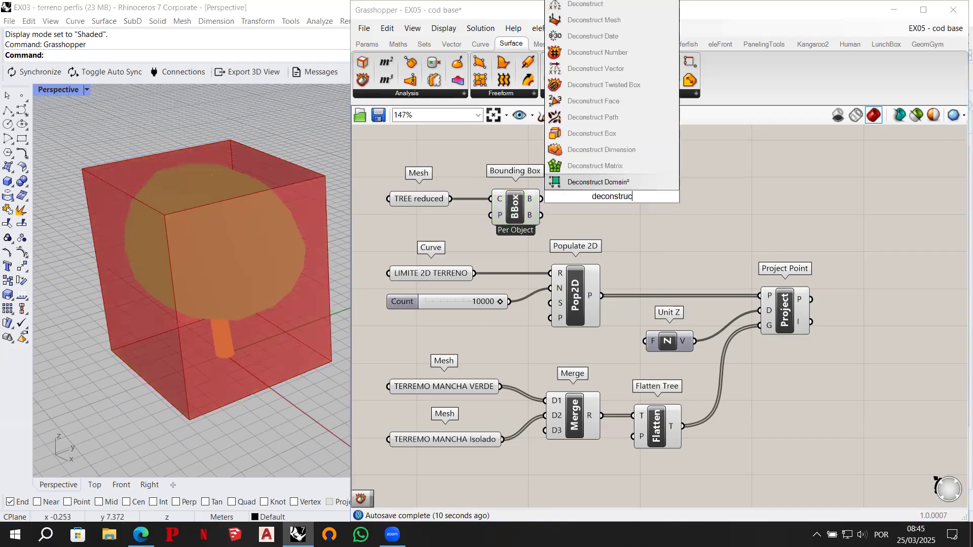
{"action": "type", "text": "t brep"}
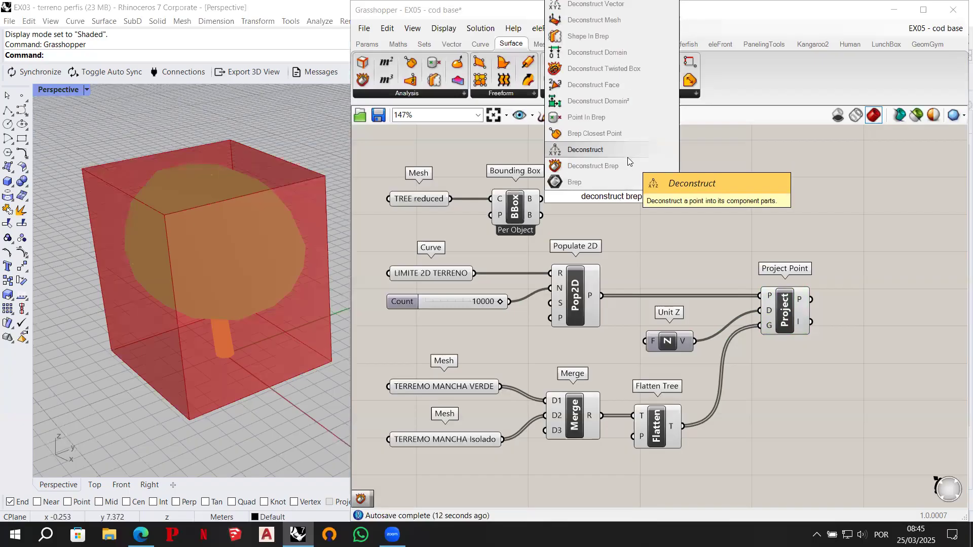
{"action": "left_click", "coordinate": [621, 161]}
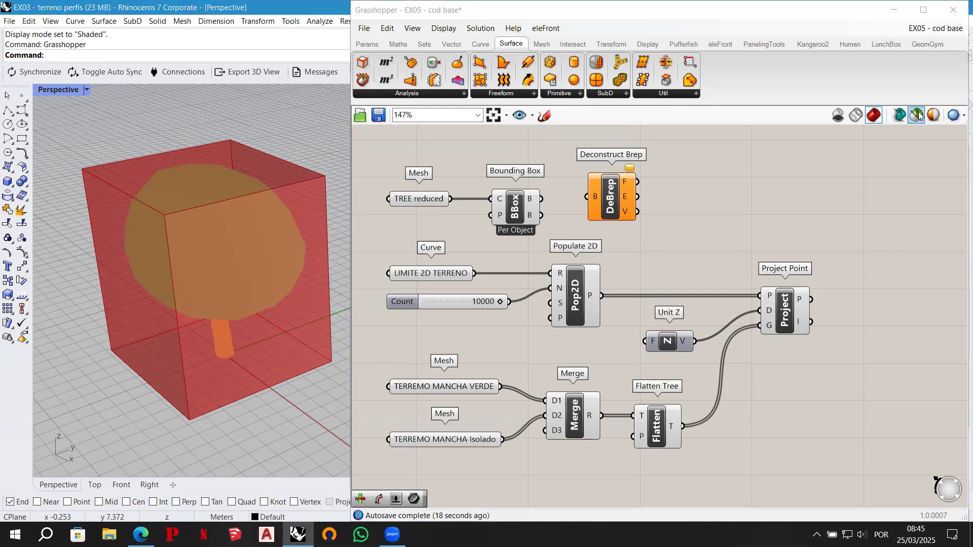
- Connect Bounding Box's box output B to Deconstruct Brep's input B and restrict the preview to selected components only
{"action": "left_click_drag", "start_coordinate": [541, 199], "coordinate": [588, 196]}
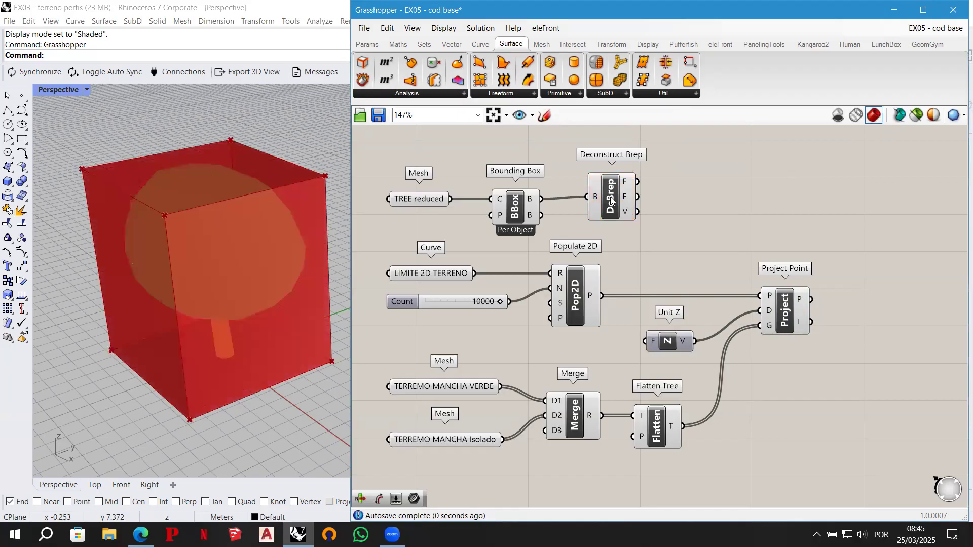
{"action": "left_click", "coordinate": [611, 201]}
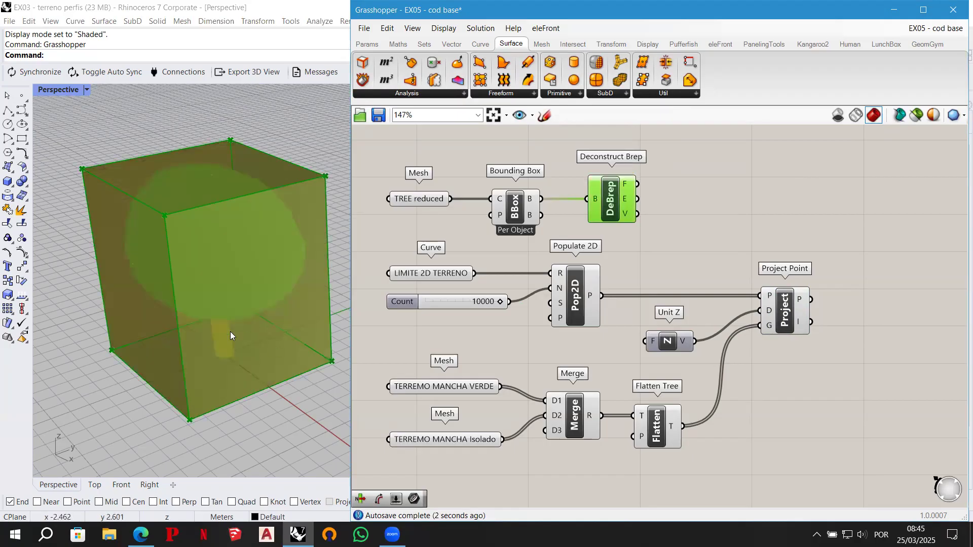
{"action": "left_click", "coordinate": [920, 118]}
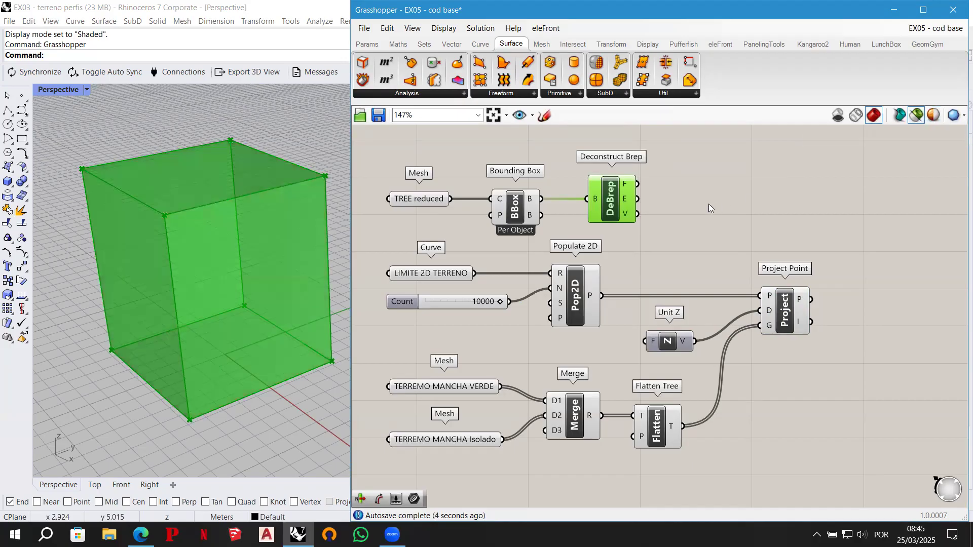
- Add a List Item component beside Deconstruct Brep, connect the faces output F to its list input L, and preview the picked face
{"action": "double_click", "coordinate": [690, 202]}
{"action": "type", "text": "list item"}
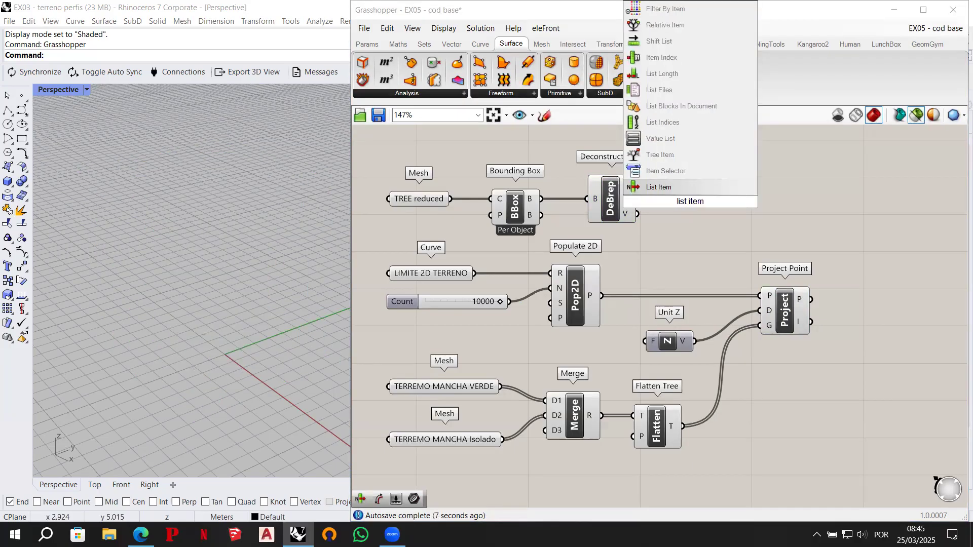
{"action": "left_click", "coordinate": [670, 190]}
{"action": "left_click_drag", "start_coordinate": [691, 196], "coordinate": [773, 198]}
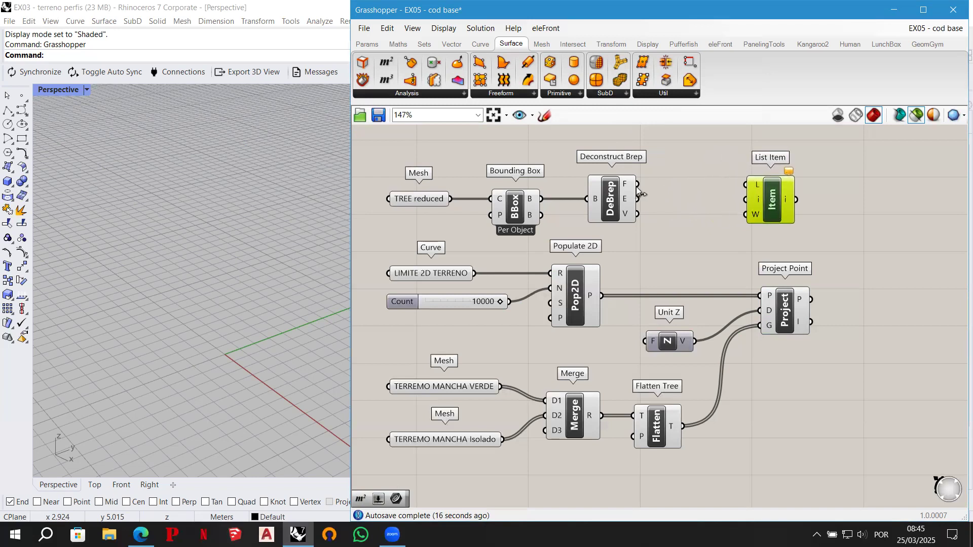
{"action": "left_click_drag", "start_coordinate": [638, 184], "coordinate": [746, 186]}
{"action": "left_click", "coordinate": [785, 189]}
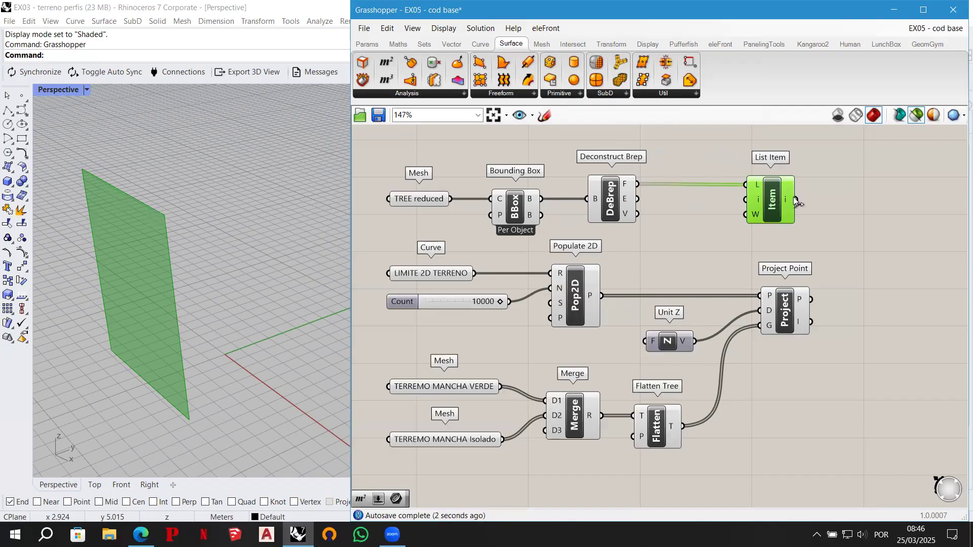
{"action": "left_click_drag", "start_coordinate": [781, 201], "coordinate": [782, 200]}
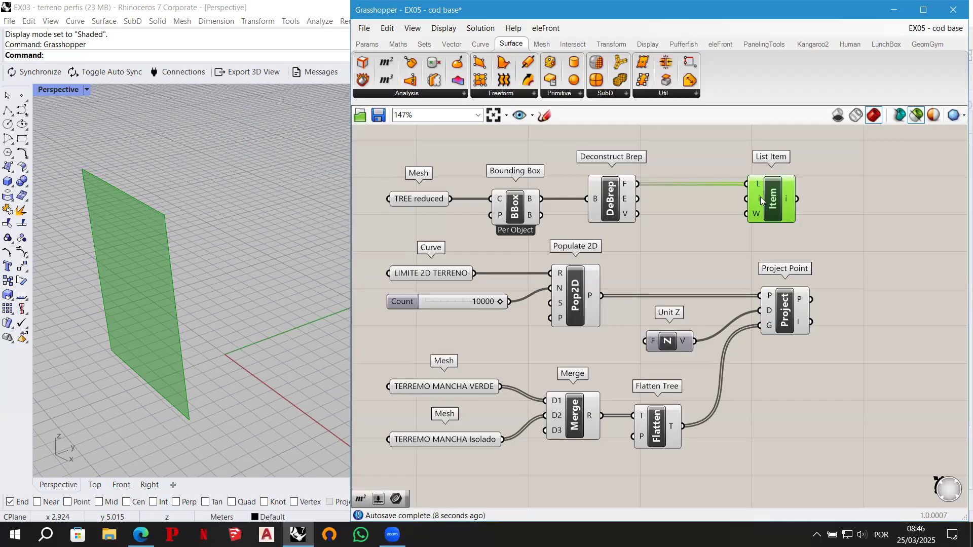
- Create a number slider set to 4, connect it to List Item's index i, and preview the selected face
{"action": "mouse_move", "coordinate": [759, 199]}
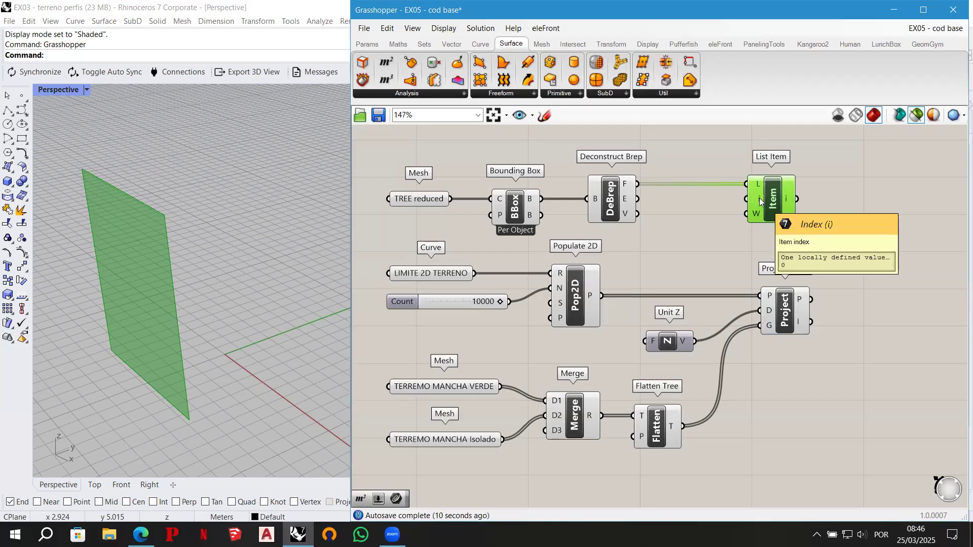
{"action": "double_click", "coordinate": [672, 236]}
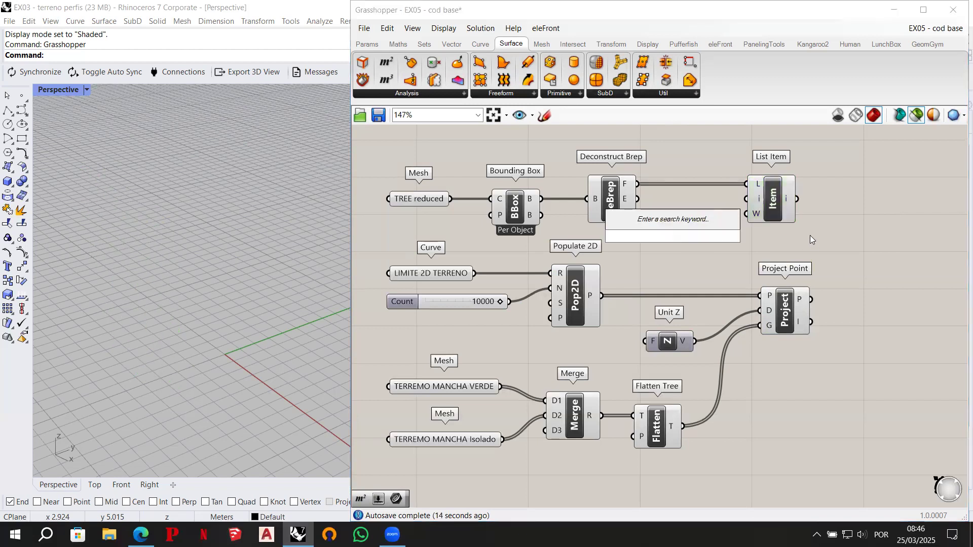
{"action": "type", "text": "4"}
{"action": "key", "text": "Return"}
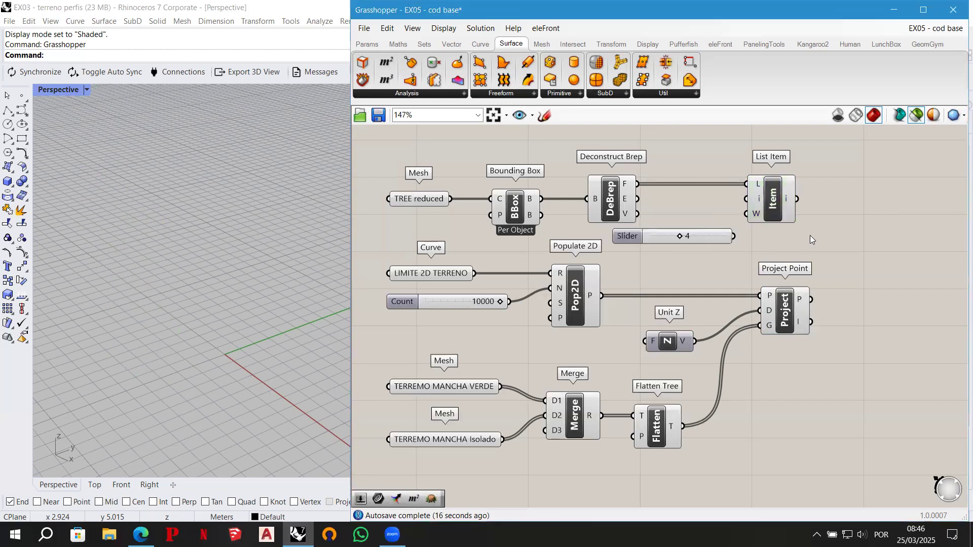
{"action": "left_click_drag", "start_coordinate": [778, 199], "coordinate": [803, 199]}
{"action": "left_click_drag", "start_coordinate": [706, 238], "coordinate": [769, 199]}
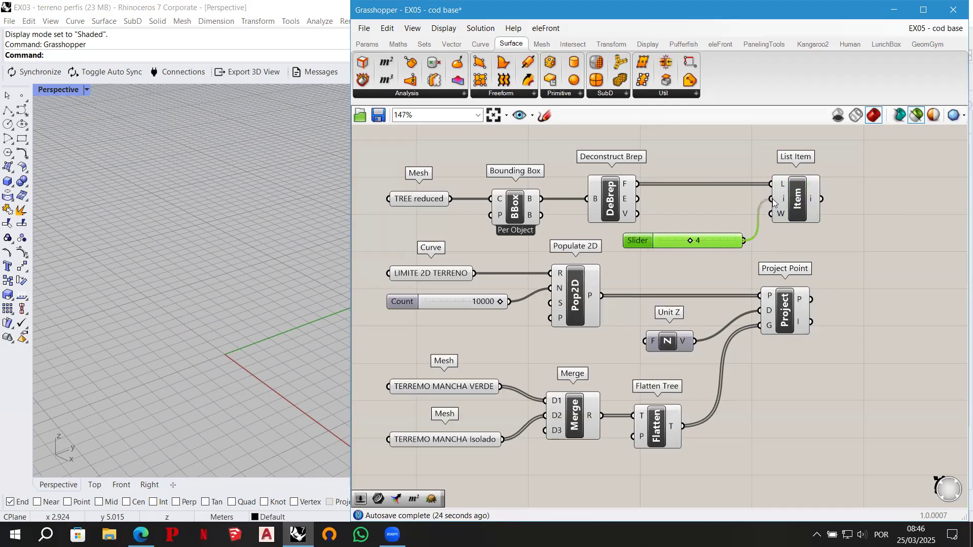
{"action": "left_click", "coordinate": [802, 200]}
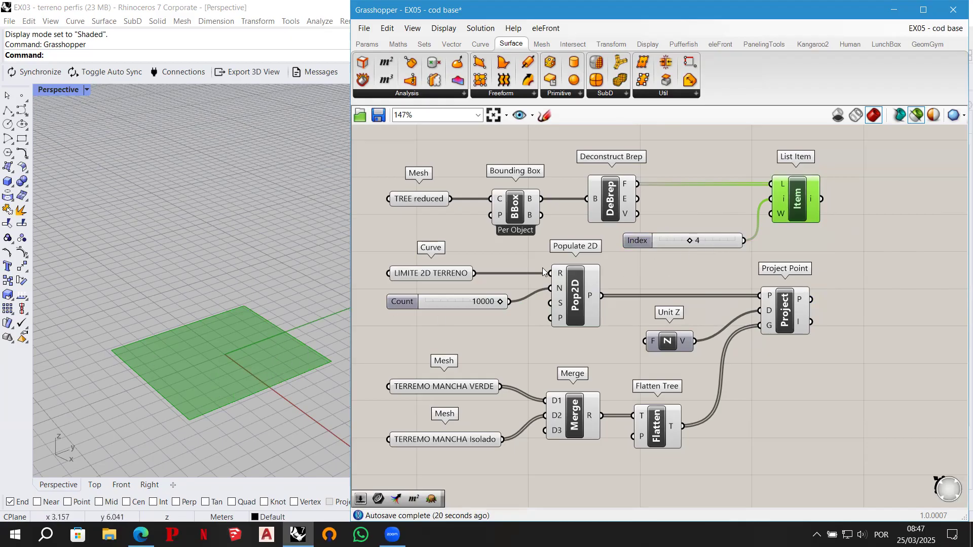
- Add an Area component beside List Item and connect the List Item output to its geometry input G
{"action": "right_click_drag", "start_coordinate": [244, 362], "coordinate": [173, 354]}
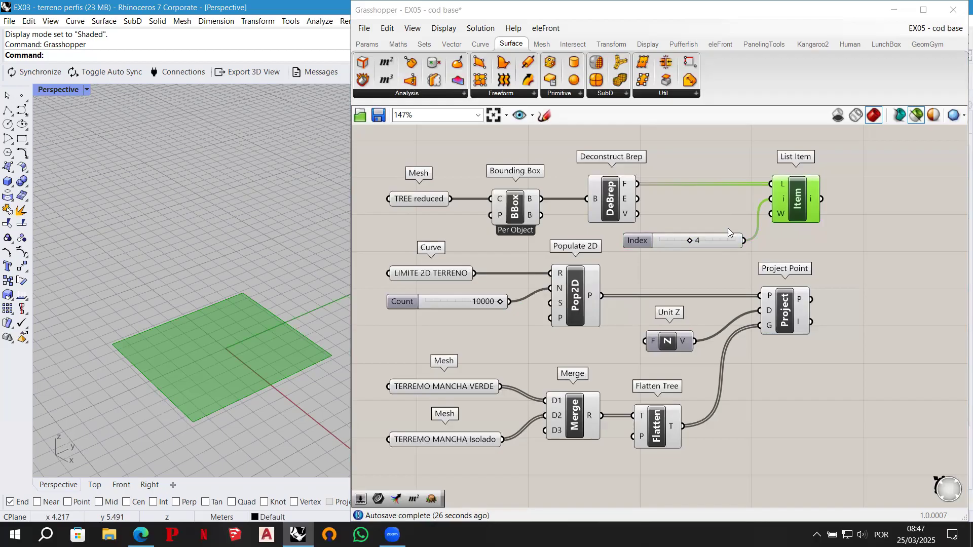
{"action": "right_click_drag", "start_coordinate": [823, 238], "coordinate": [769, 240]}
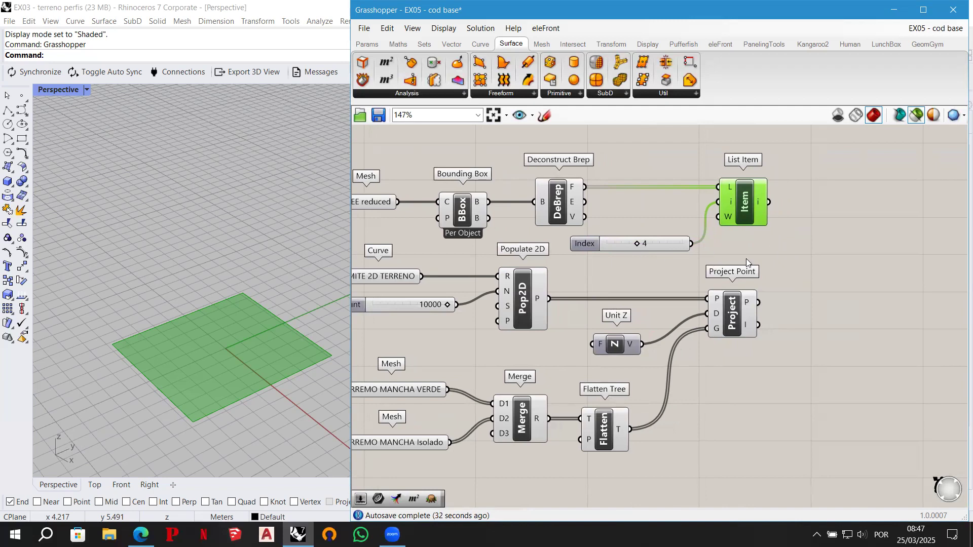
{"action": "right_click_drag", "start_coordinate": [760, 253], "coordinate": [710, 254]}
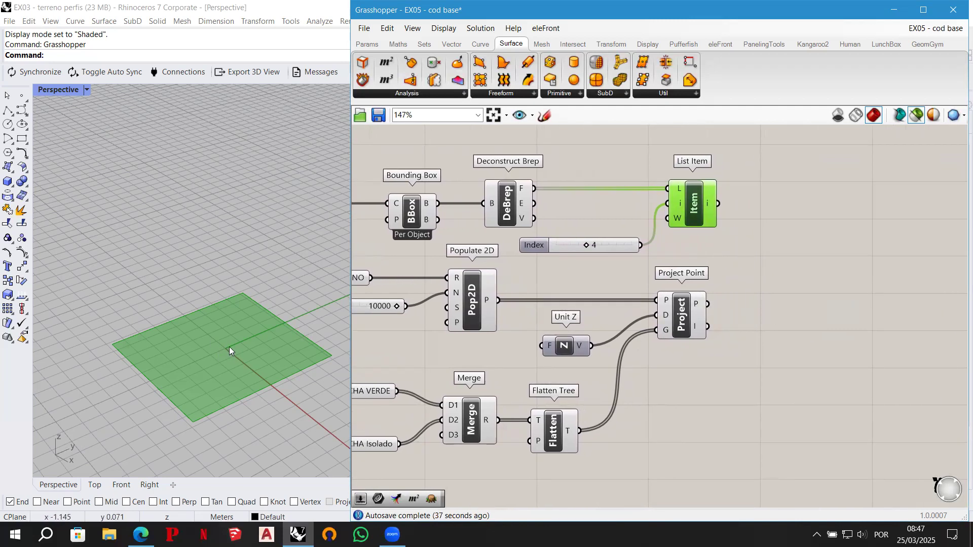
{"action": "double_click", "coordinate": [766, 202]}
{"action": "type", "text": "area"}
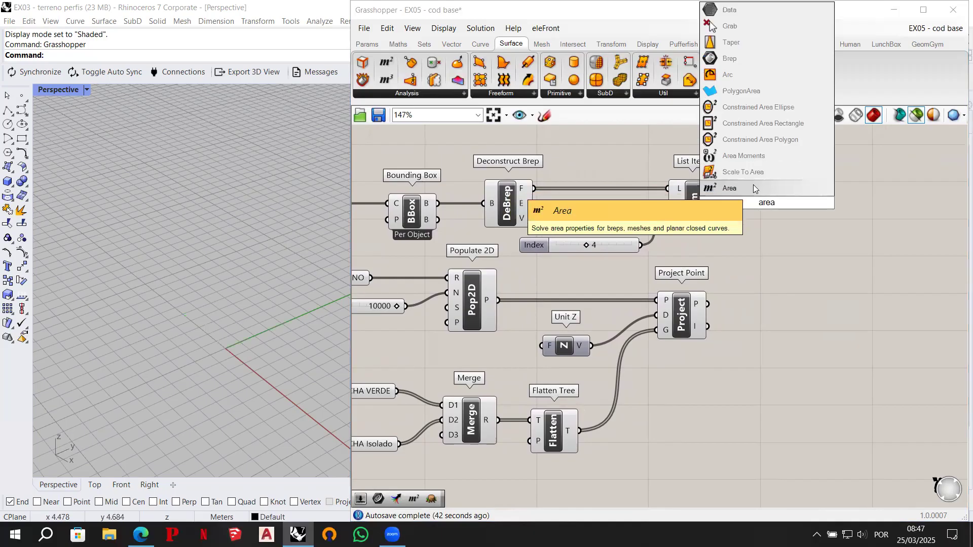
{"action": "left_click", "coordinate": [753, 189]}
{"action": "left_click_drag", "start_coordinate": [776, 208], "coordinate": [794, 208]}
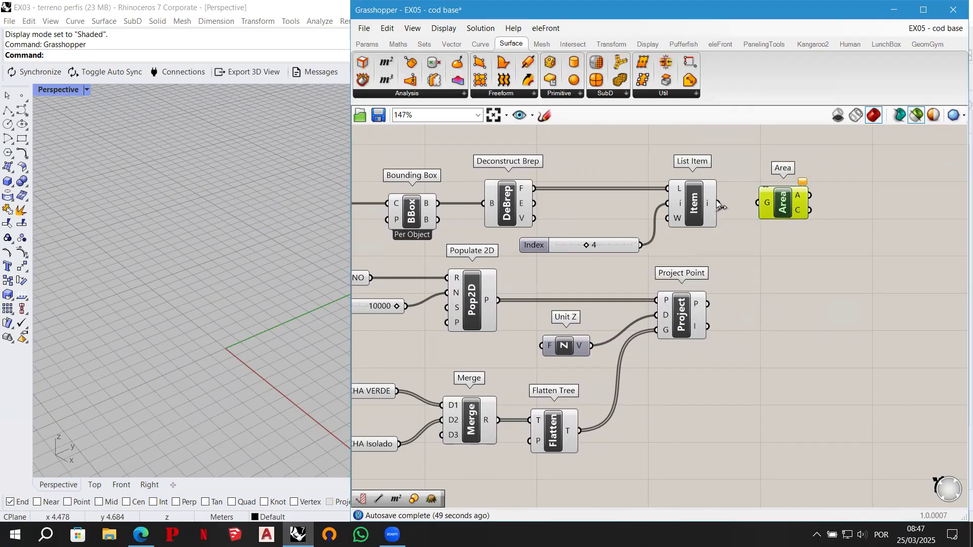
{"action": "left_click_drag", "start_coordinate": [719, 204], "coordinate": [755, 202]}
- Preview TREE reduced together with the Area centroid to check the point's position at the trunk base
{"action": "right_click_drag", "start_coordinate": [457, 150], "coordinate": [584, 155]}
{"action": "left_click", "coordinate": [448, 209], "text": "shift"}
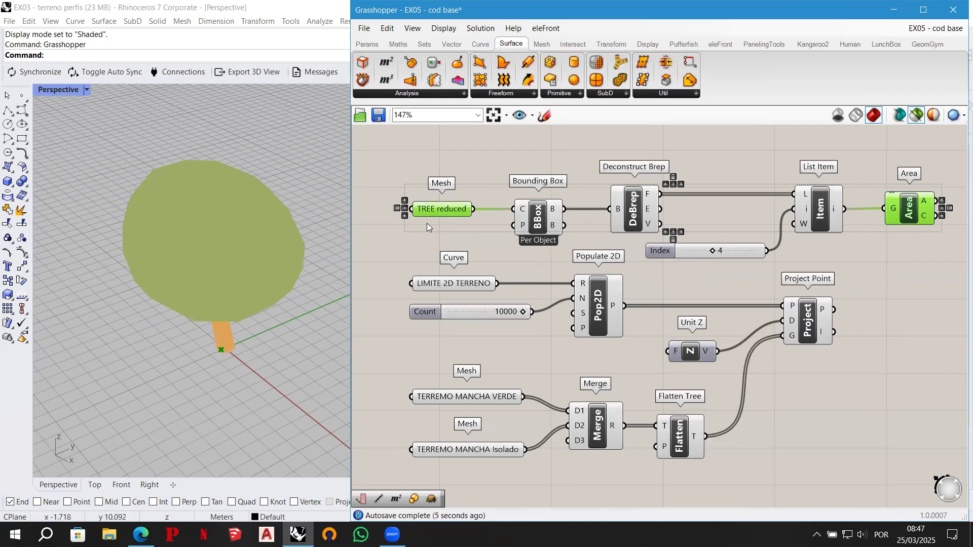
{"action": "left_click", "coordinate": [912, 250]}
{"action": "left_click", "coordinate": [906, 210]}
{"action": "right_click_drag", "start_coordinate": [893, 280], "coordinate": [715, 270]}
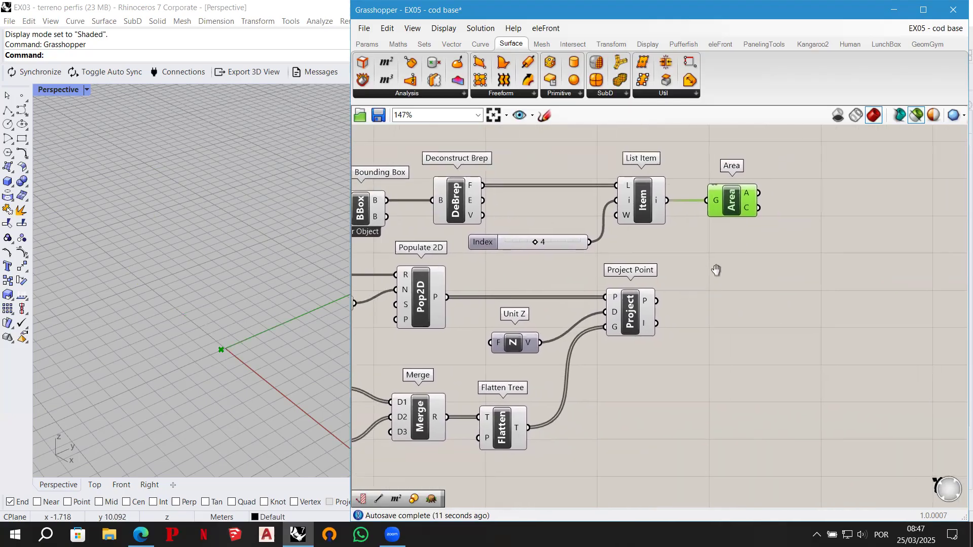
- Add a Line component, connecting Area's centroid C to its start A and Project Point's output P to its end B
{"action": "left_click_drag", "start_coordinate": [734, 200], "coordinate": [760, 238]}
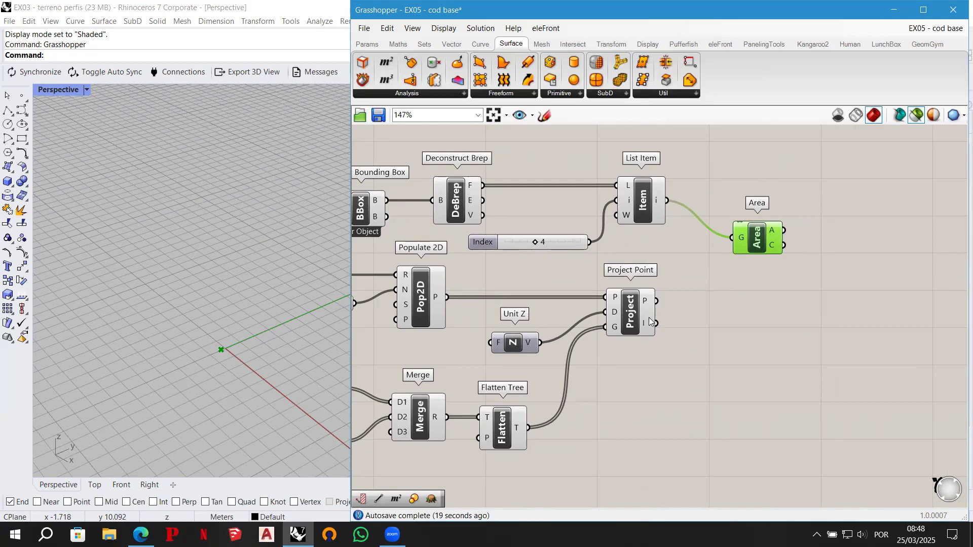
{"action": "right_click_drag", "start_coordinate": [758, 325], "coordinate": [663, 318]}
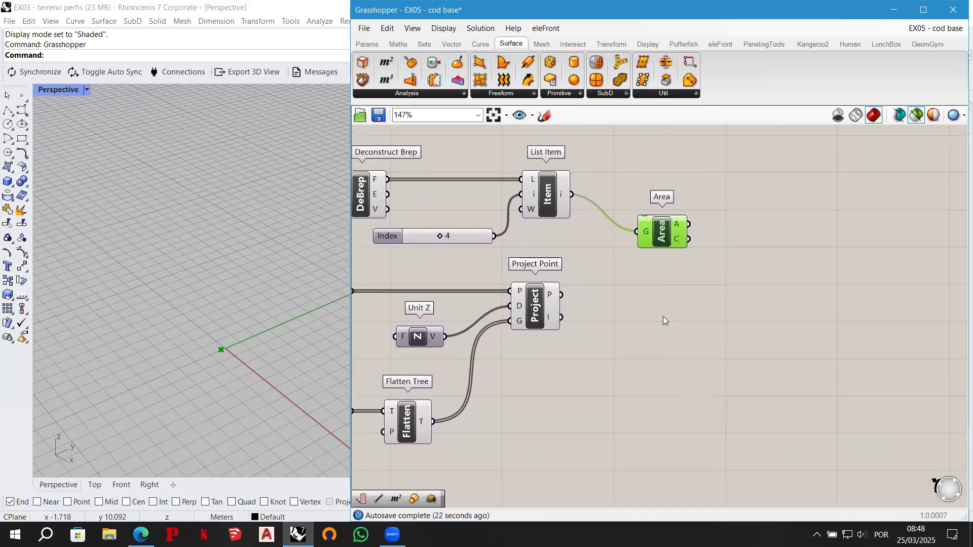
{"action": "double_click", "coordinate": [752, 272]}
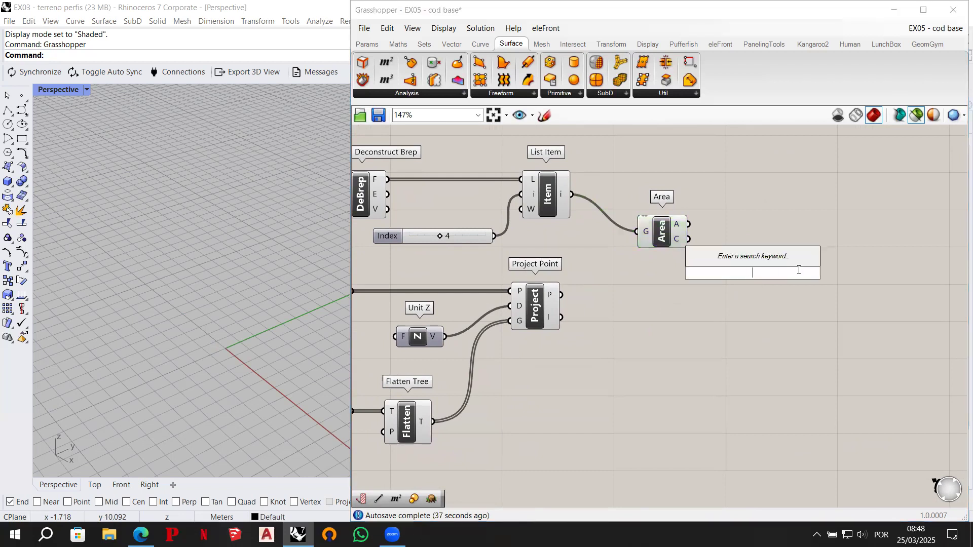
{"action": "type", "text": "line"}
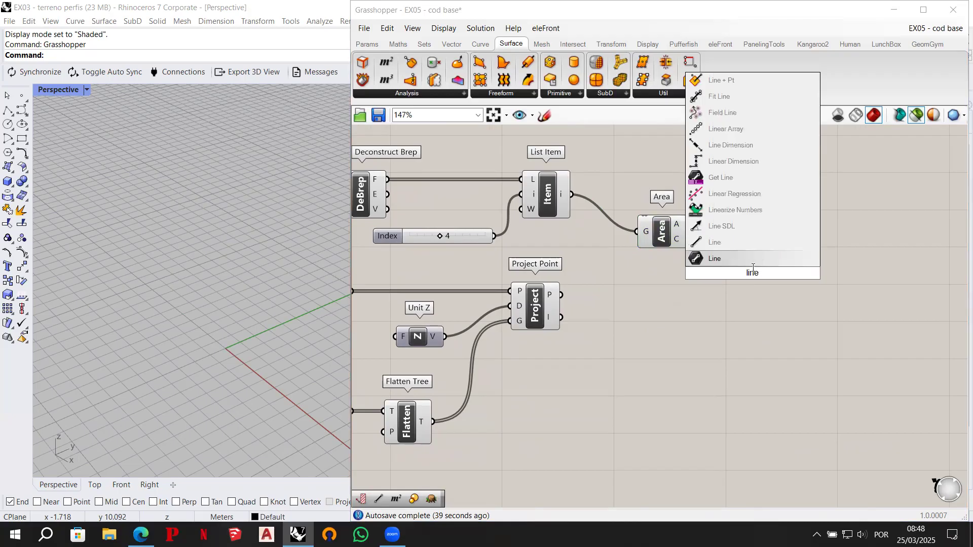
{"action": "left_click", "coordinate": [736, 243]}
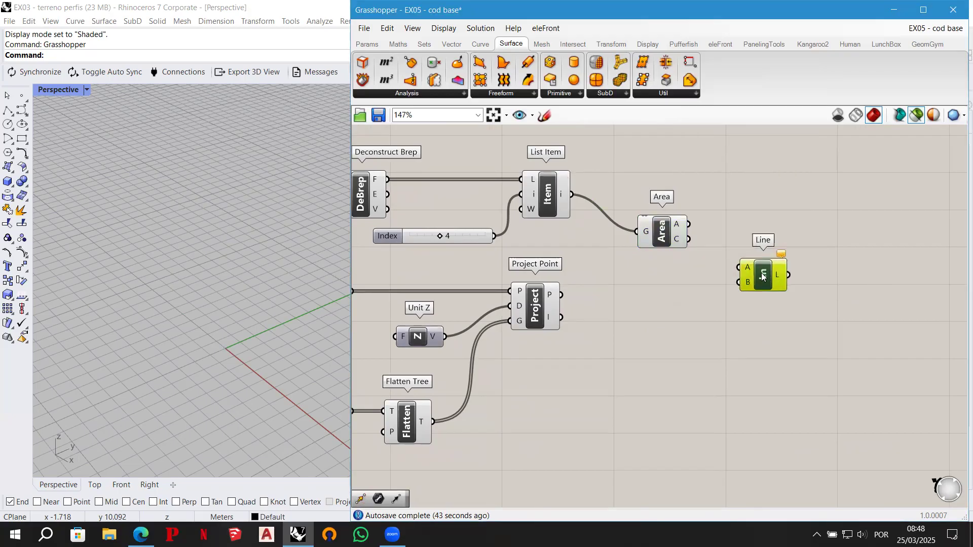
{"action": "left_click_drag", "start_coordinate": [688, 239], "coordinate": [739, 267]}
{"action": "left_click_drag", "start_coordinate": [562, 294], "coordinate": [738, 282]}
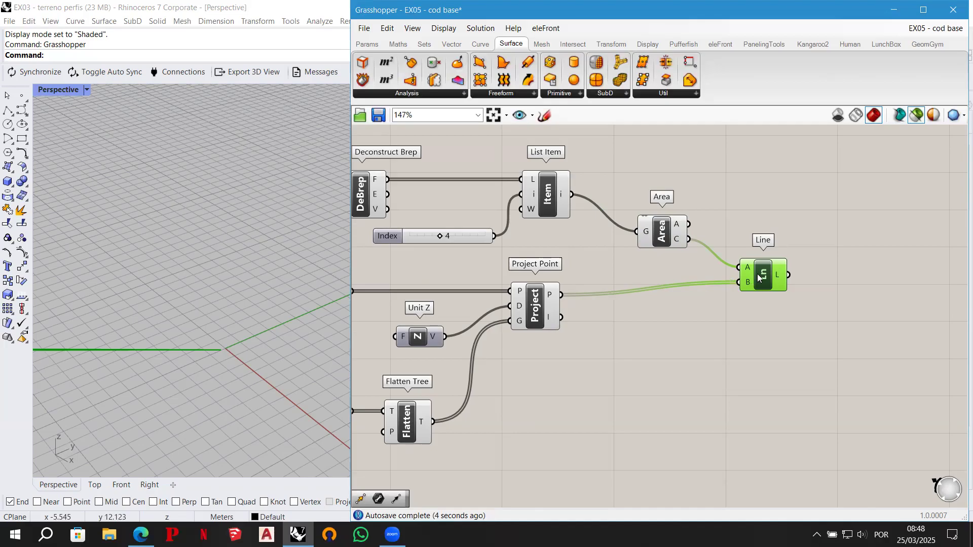
{"action": "left_click_drag", "start_coordinate": [758, 276], "coordinate": [759, 288]}
- Zoom the Rhino viewport to the projected points and examine the lines running from the tree centroid to them
{"action": "left_click", "coordinate": [534, 309]}
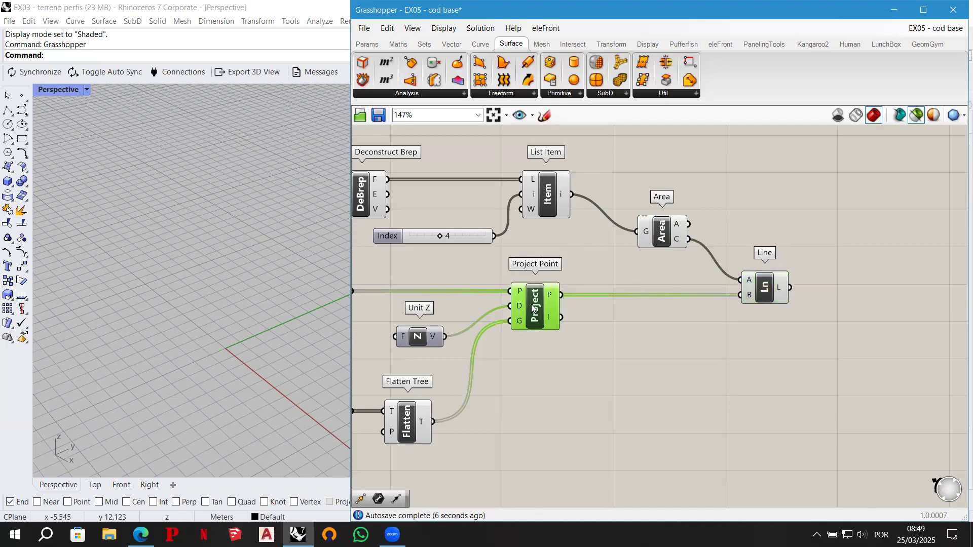
{"action": "left_click", "coordinate": [444, 28]}
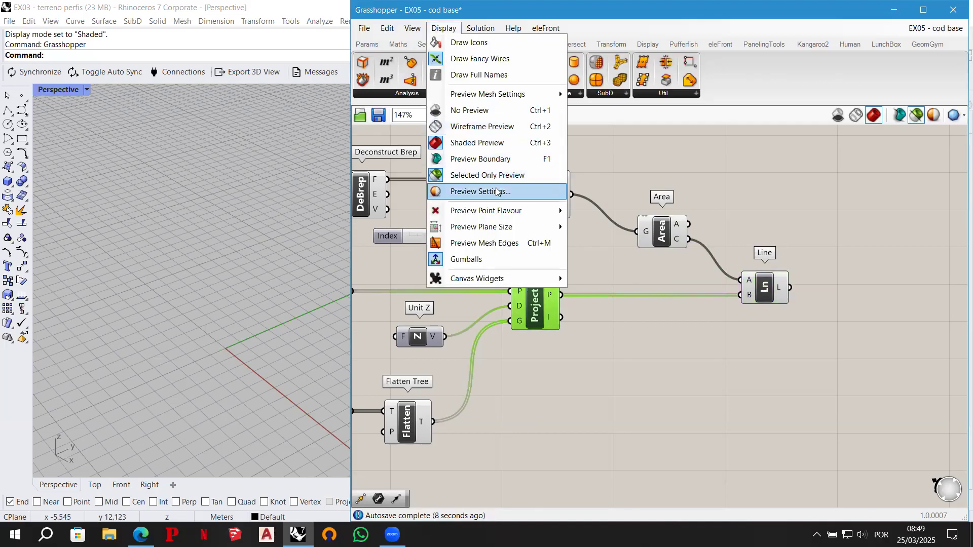
{"action": "left_click", "coordinate": [413, 28]}
{"action": "mouse_move", "coordinate": [465, 191]}
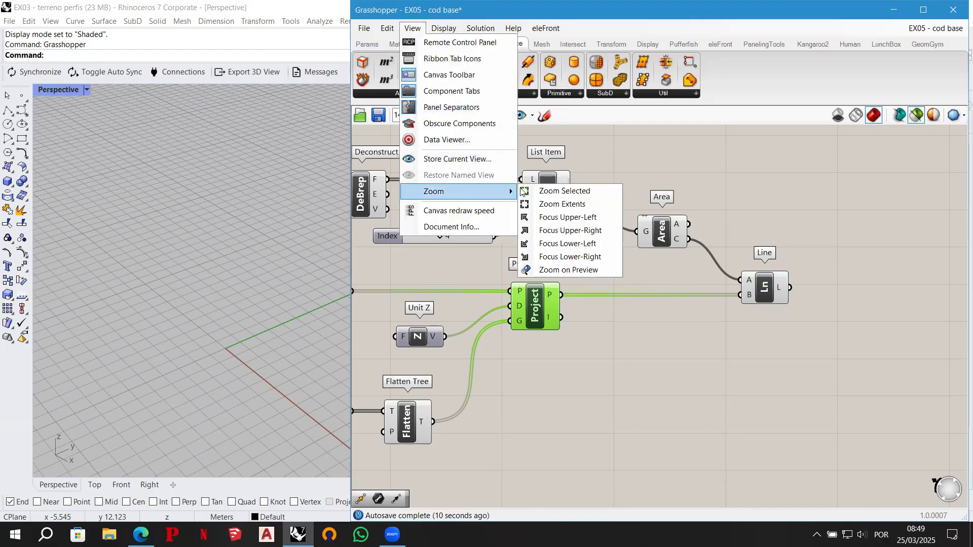
{"action": "left_click", "coordinate": [591, 271]}
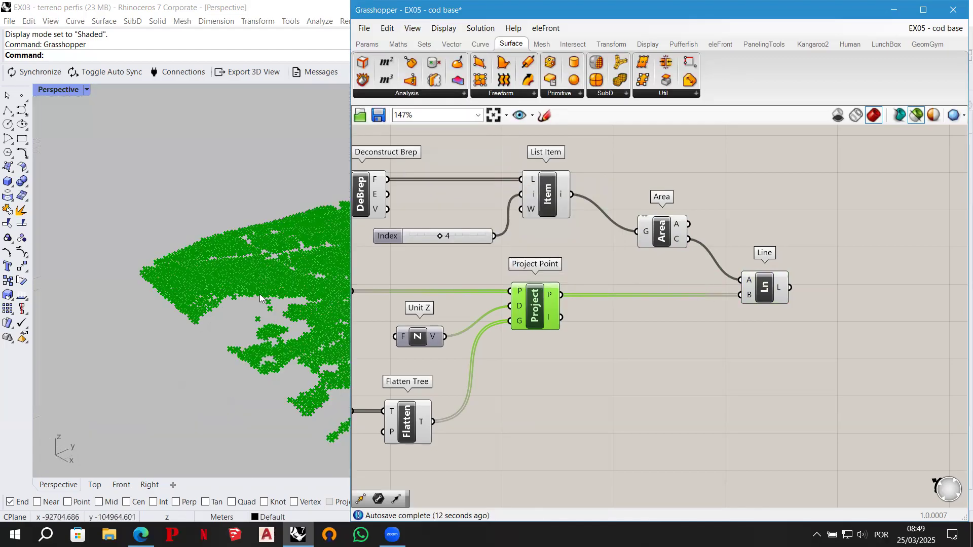
{"action": "left_click", "coordinate": [766, 282]}
{"action": "right_click_drag", "start_coordinate": [253, 275], "coordinate": [223, 284], "text": "shift"}
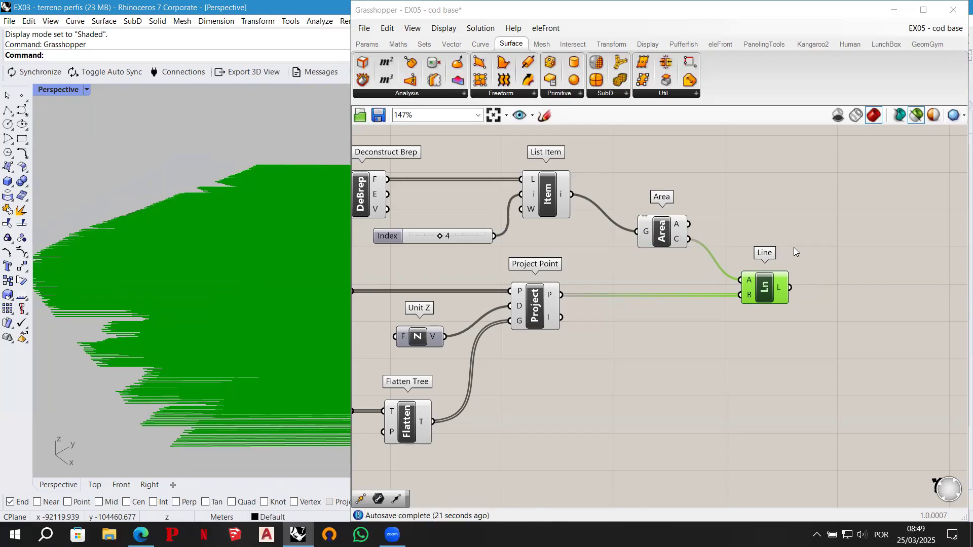
- Add a Move component beside Line, connecting the line output L to its motion T and TREE reduced to its geometry G
{"action": "right_click_drag", "start_coordinate": [793, 248], "coordinate": [766, 250]}
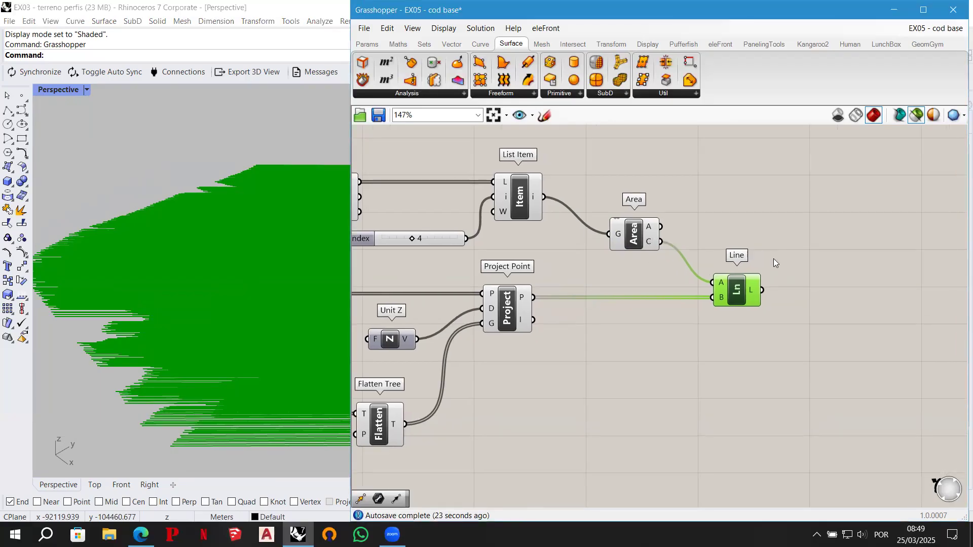
{"action": "double_click", "coordinate": [809, 287]}
{"action": "type", "text": "move"}
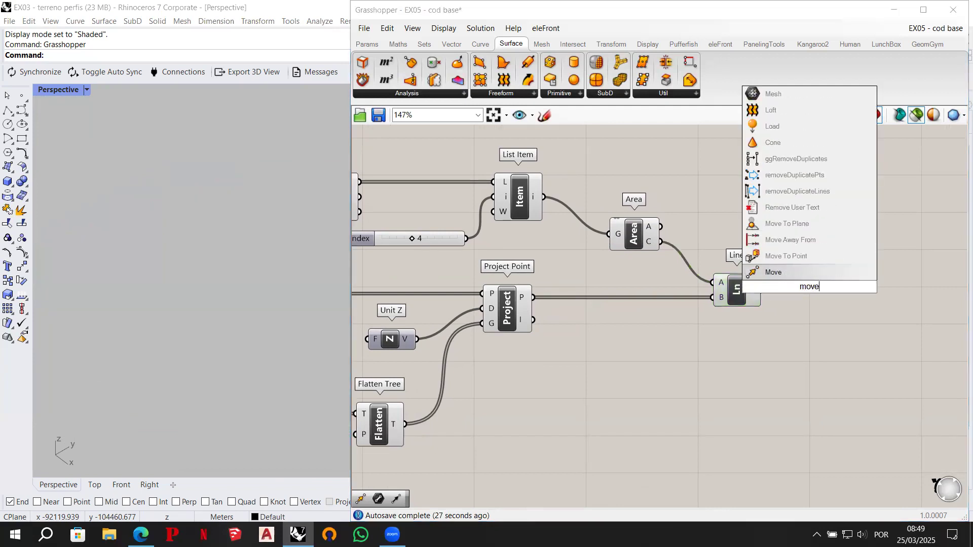
{"action": "key", "text": "Return"}
{"action": "left_click_drag", "start_coordinate": [809, 291], "coordinate": [830, 290]}
{"action": "left_click_drag", "start_coordinate": [762, 290], "coordinate": [822, 290]}
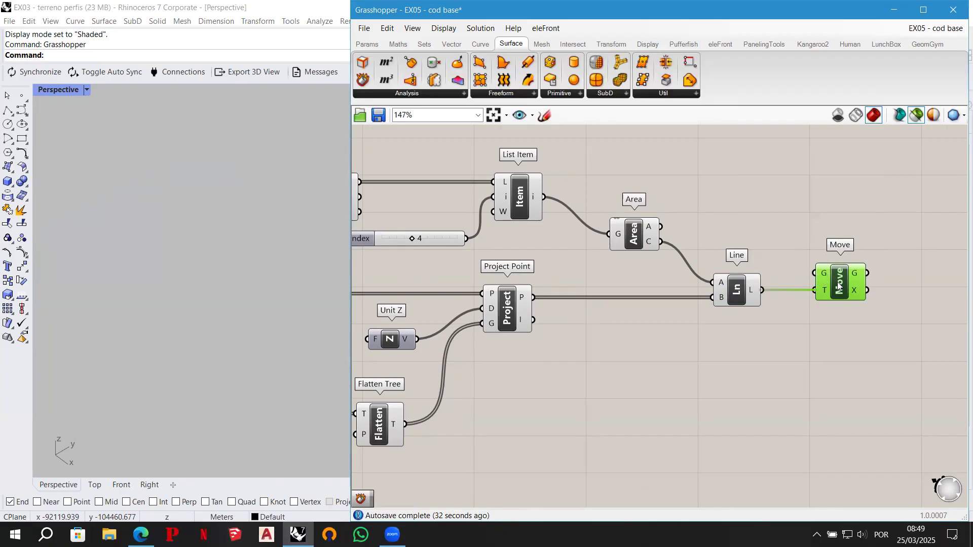
{"action": "scroll", "coordinate": [844, 257], "scroll_direction": "down", "scroll_amount": 3}
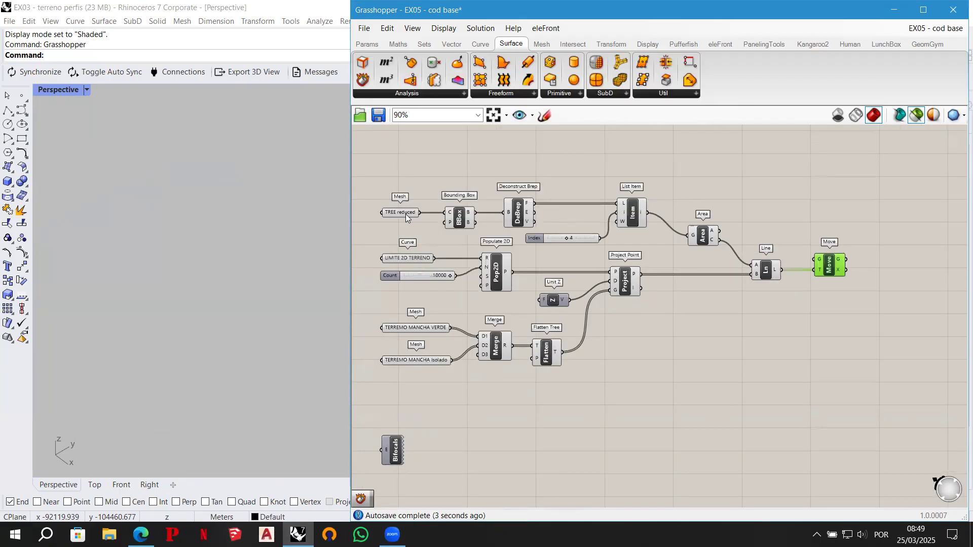
{"action": "left_click_drag", "start_coordinate": [403, 214], "coordinate": [819, 259]}
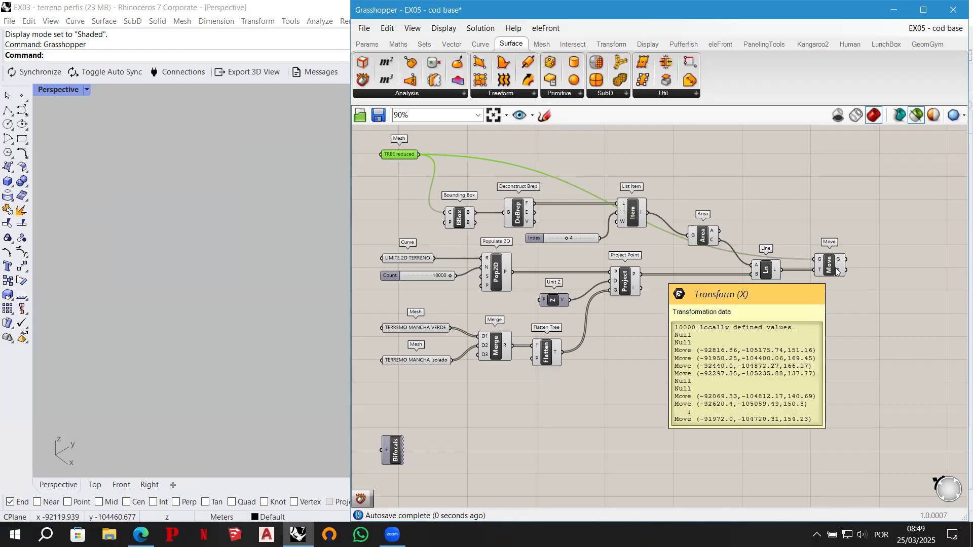
- Insert a relay on the wire from TREE reduced to Move, place it above Area and label it "Move the tree element"
{"action": "double_click", "coordinate": [790, 260]}
{"action": "left_click_drag", "start_coordinate": [790, 260], "coordinate": [729, 157]}
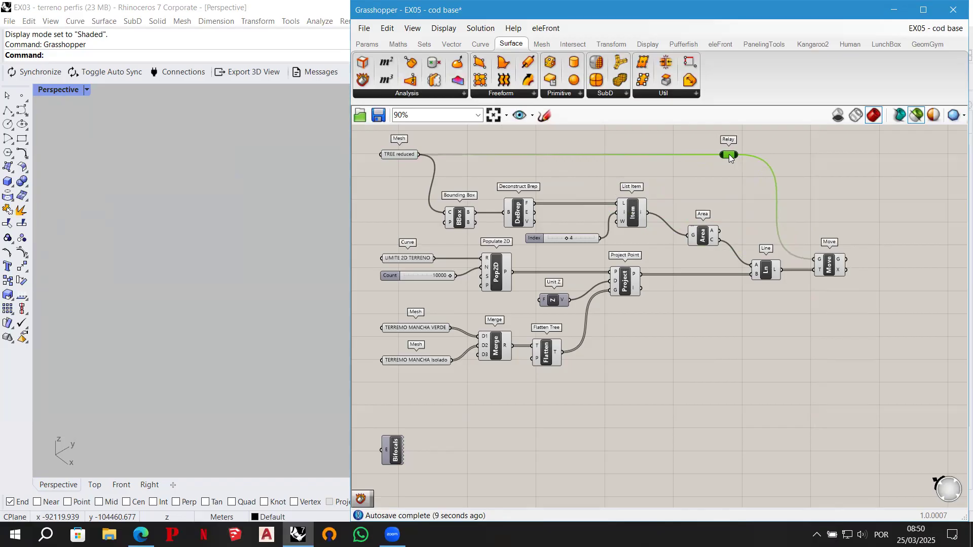
{"action": "scroll", "coordinate": [729, 154], "scroll_direction": "up", "scroll_amount": 2}
{"action": "right_click", "coordinate": [729, 154]}
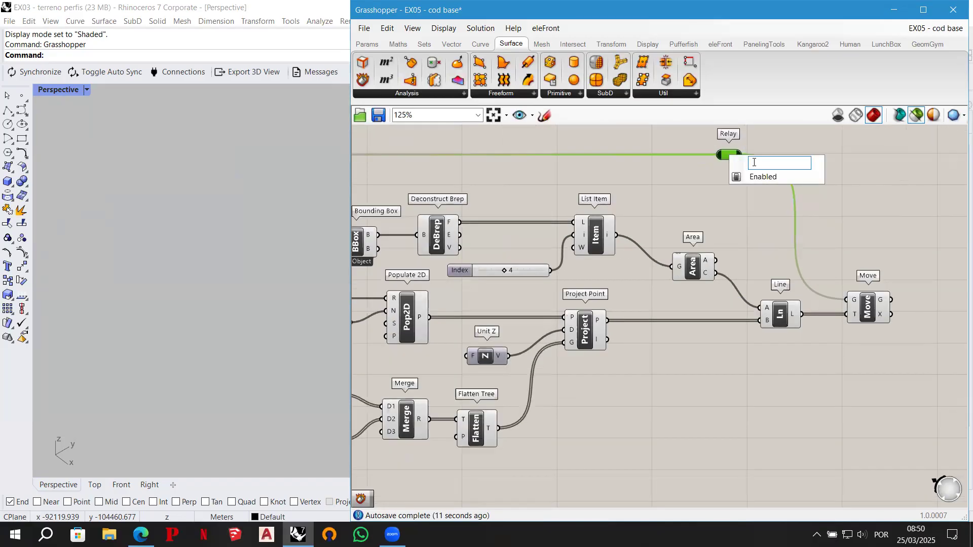
{"action": "type", "text": "Move the tree element"}
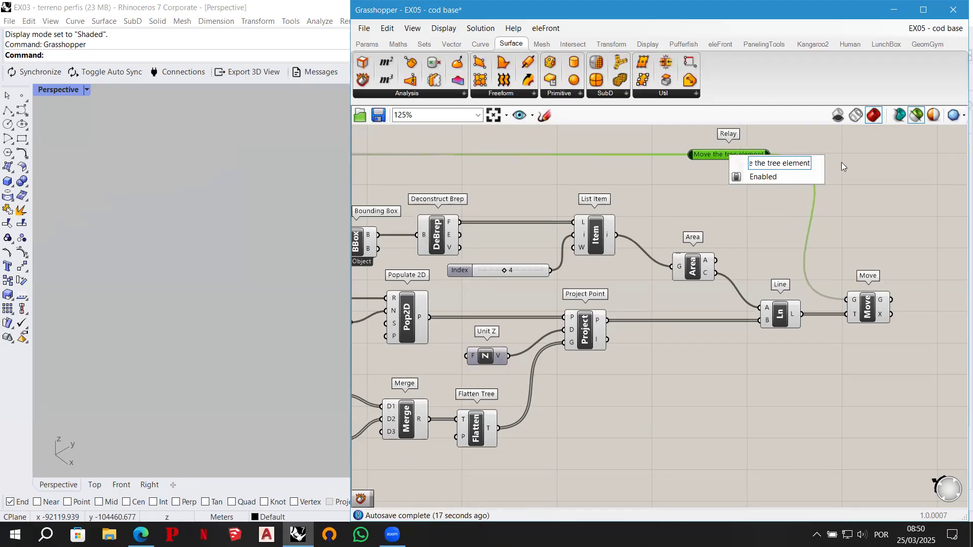
{"action": "left_click", "coordinate": [821, 169]}
{"action": "left_click_drag", "start_coordinate": [729, 154], "coordinate": [691, 156]}
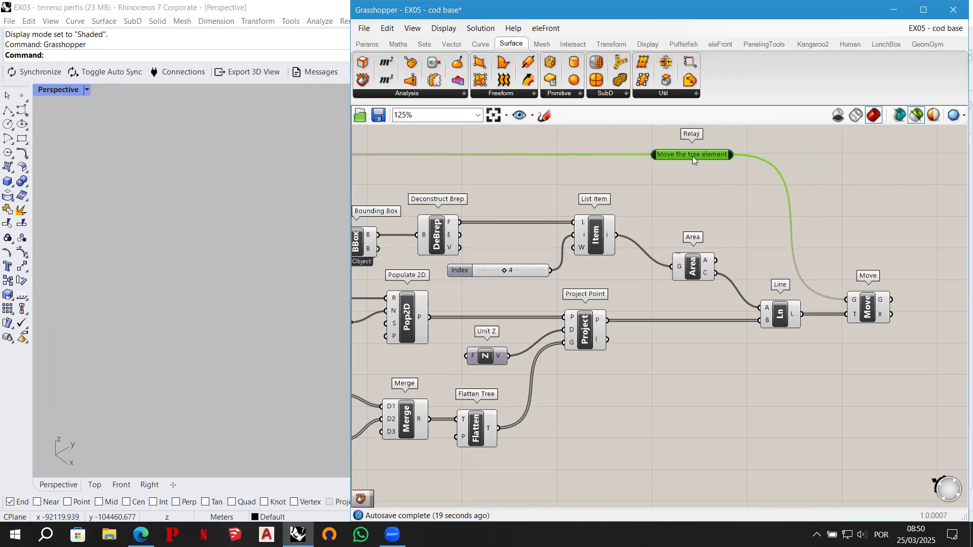
- Preview the Move output and zoom in on the Rhino viewport to examine the trees placed over the terrain
{"action": "left_click", "coordinate": [862, 304]}
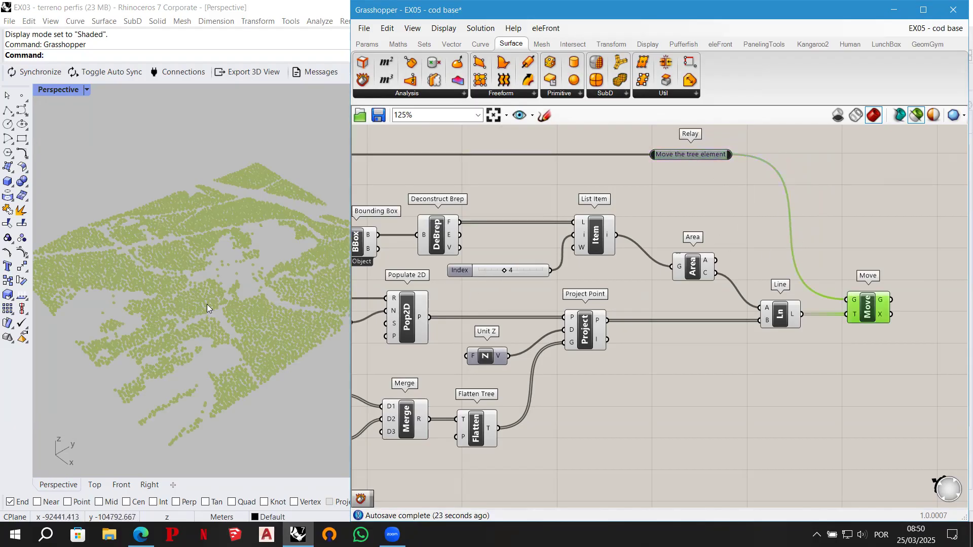
{"action": "scroll", "coordinate": [207, 304], "scroll_direction": "up", "scroll_amount": 5}
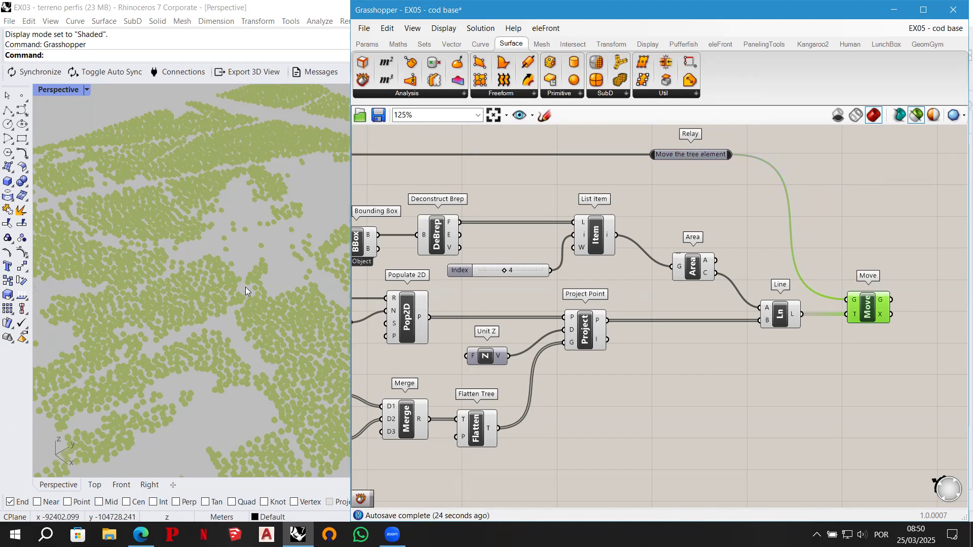
{"action": "right_click_drag", "start_coordinate": [241, 288], "coordinate": [241, 263]}
{"action": "scroll", "coordinate": [243, 223], "scroll_direction": "up", "scroll_amount": 2}
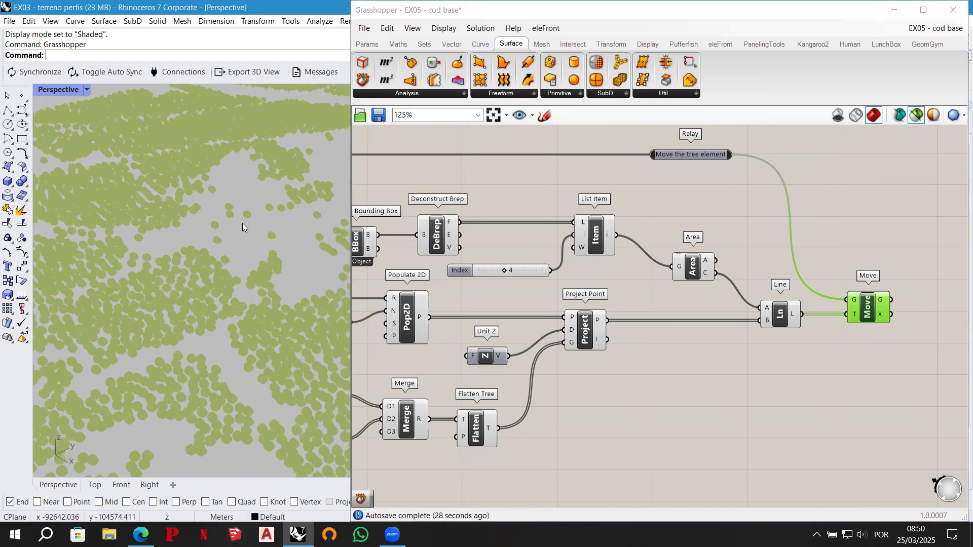
{"action": "right_click_drag", "start_coordinate": [242, 223], "coordinate": [242, 213]}
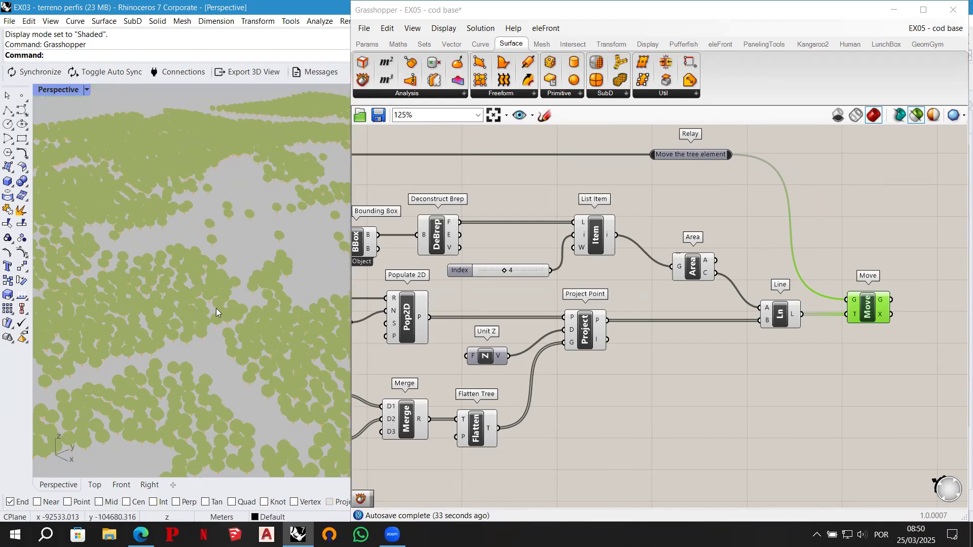
{"action": "scroll", "coordinate": [216, 293], "scroll_direction": "up", "scroll_amount": 2}
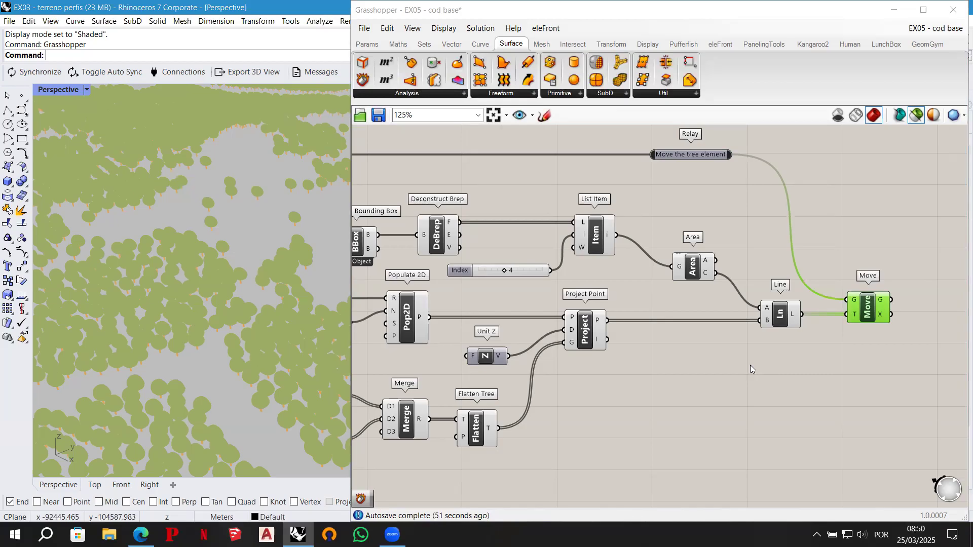
- Sketch a tree with a width bracket and the note "1,5 – 8 m" beside Move, and discard the sketch
{"action": "right_click_drag", "start_coordinate": [843, 361], "coordinate": [737, 375]}
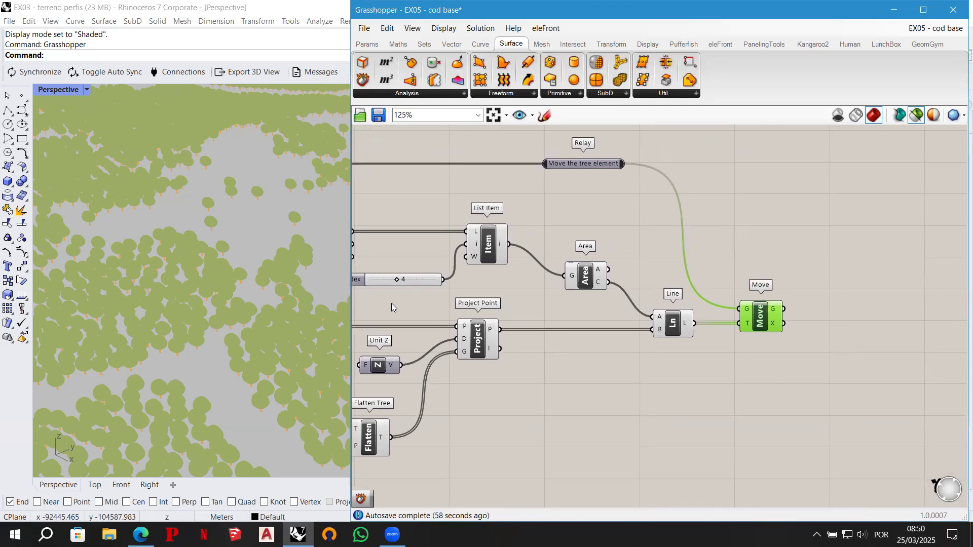
{"action": "left_click", "coordinate": [545, 115]}
{"action": "mouse_move", "coordinate": [817, 229]}
{"action": "left_mouse_down"}
{"action": "mouse_move", "coordinate": [818, 257]}
{"action": "mouse_move", "coordinate": [820, 190]}
{"action": "mouse_move", "coordinate": [841, 217]}
{"action": "mouse_move", "coordinate": [831, 231]}
{"action": "left_mouse_up"}
{"action": "left_click_drag", "start_coordinate": [793, 264], "coordinate": [796, 274]}
{"action": "mouse_move", "coordinate": [826, 280]}
{"action": "left_mouse_down"}
{"action": "mouse_move", "coordinate": [840, 283]}
{"action": "mouse_move", "coordinate": [856, 264]}
{"action": "mouse_move", "coordinate": [840, 277]}
{"action": "left_mouse_up"}
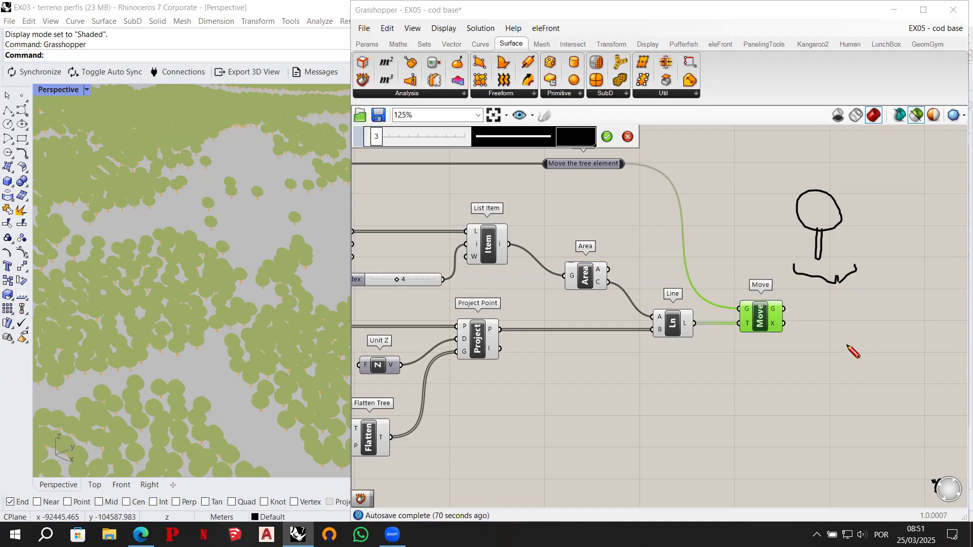
{"action": "mouse_move", "coordinate": [841, 312]}
{"action": "left_mouse_down"}
{"action": "mouse_move", "coordinate": [851, 327]}
{"action": "mouse_move", "coordinate": [868, 305]}
{"action": "mouse_move", "coordinate": [907, 318]}
{"action": "mouse_move", "coordinate": [908, 307]}
{"action": "mouse_move", "coordinate": [938, 330]}
{"action": "left_mouse_up"}
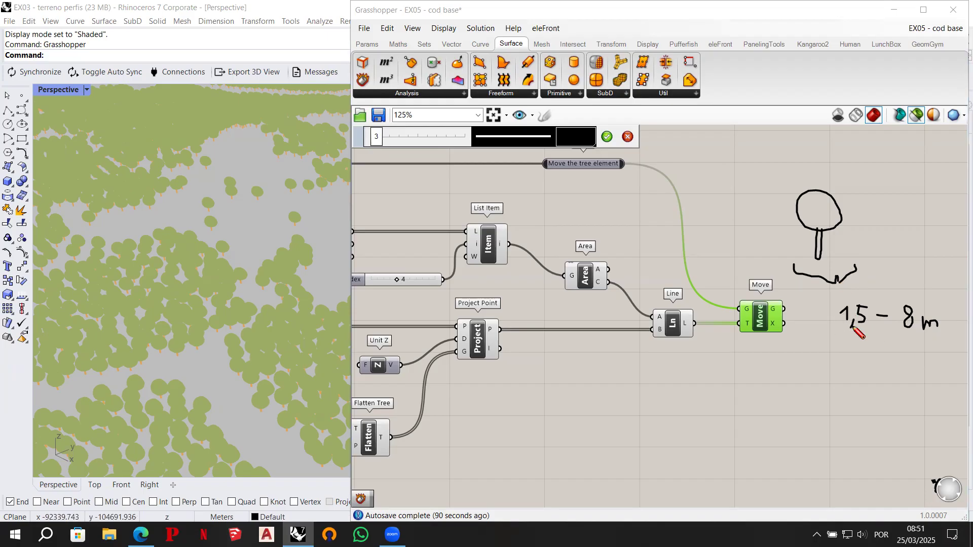
{"action": "left_click", "coordinate": [627, 137]}
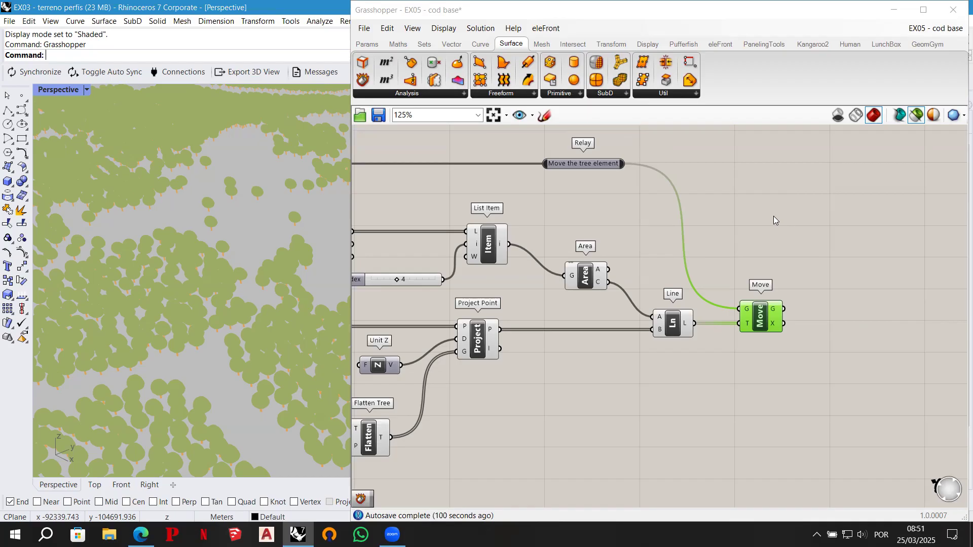
- Preview List Item and zoom the Rhino viewport to it to examine the bounding box's base face
{"action": "left_click", "coordinate": [487, 244]}
{"action": "left_click", "coordinate": [388, 28]}
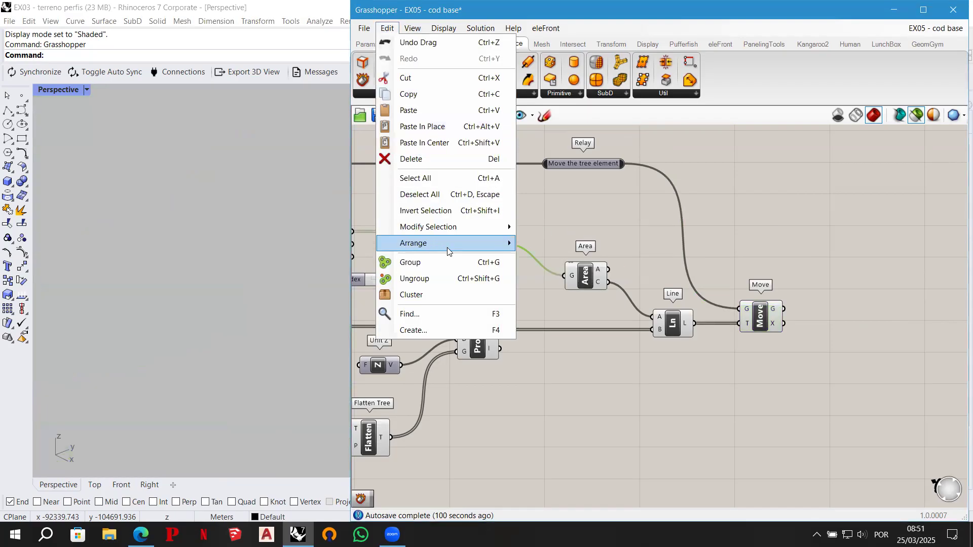
{"action": "mouse_move", "coordinate": [412, 28]}
{"action": "mouse_move", "coordinate": [440, 191]}
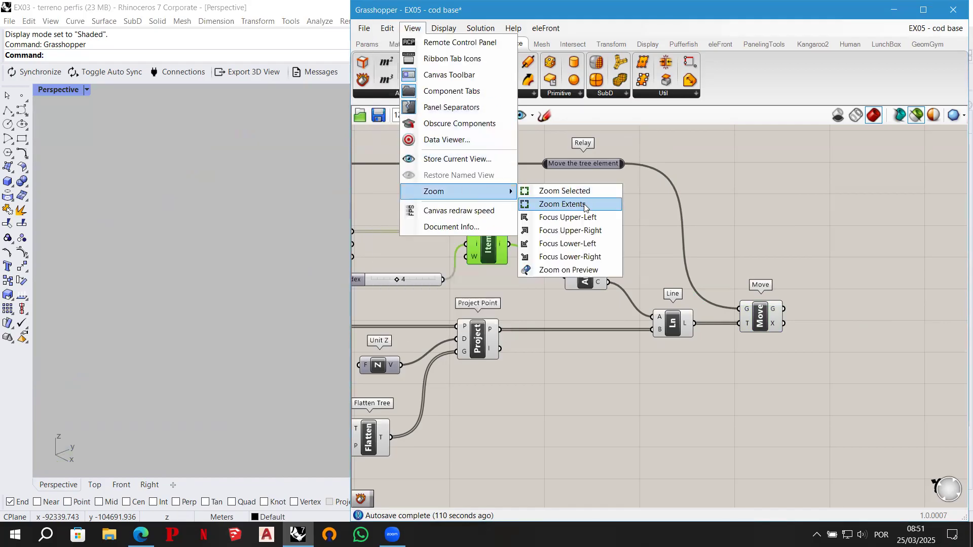
{"action": "right_click_drag", "start_coordinate": [261, 263], "coordinate": [213, 275]}
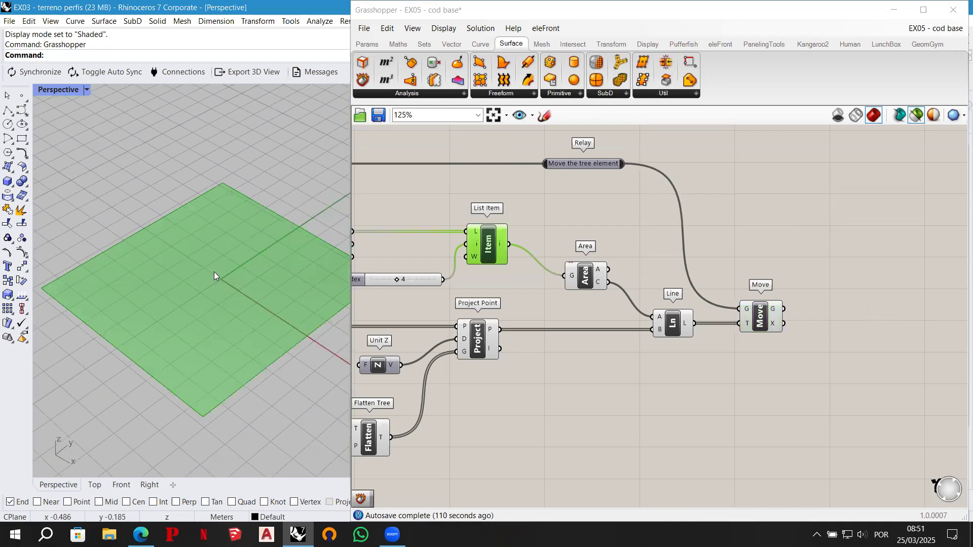
{"action": "scroll", "coordinate": [212, 273], "scroll_direction": "down", "scroll_amount": 3}
{"action": "scroll", "coordinate": [212, 274], "scroll_direction": "up", "scroll_amount": 2}
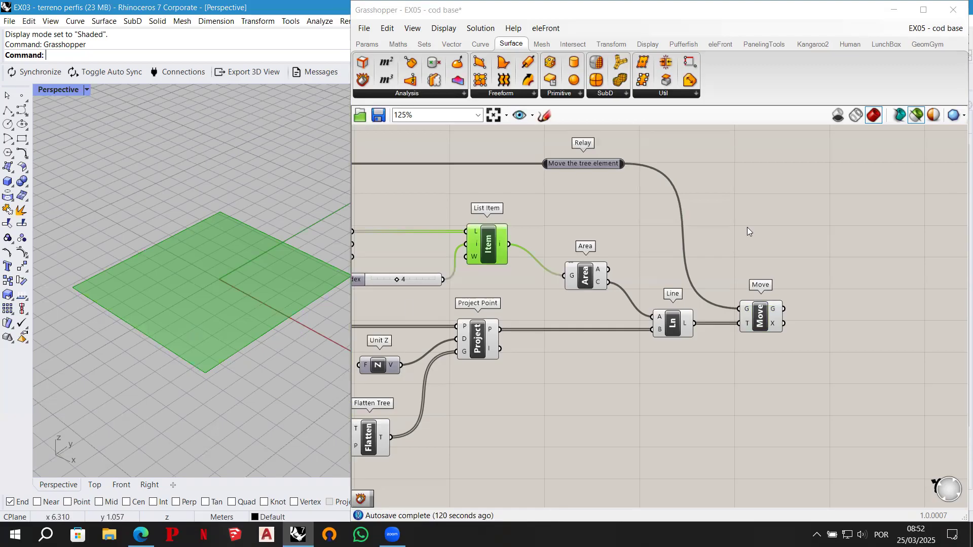
- Add a Deconstruct Brep component above Move and connect List Item's output i to its input B, aligning the components
{"action": "double_click", "coordinate": [722, 243]}
{"action": "type", "text": "debrep"}
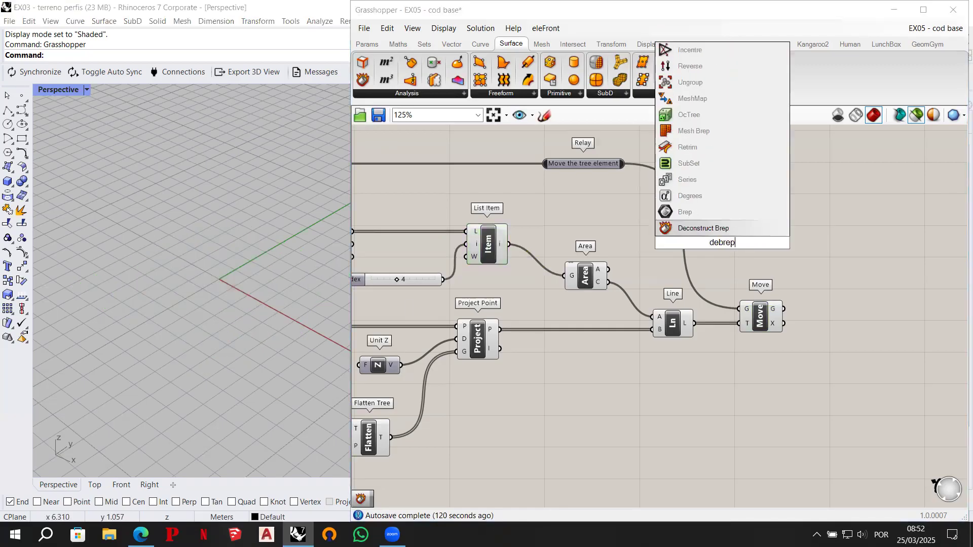
{"action": "left_click", "coordinate": [716, 229]}
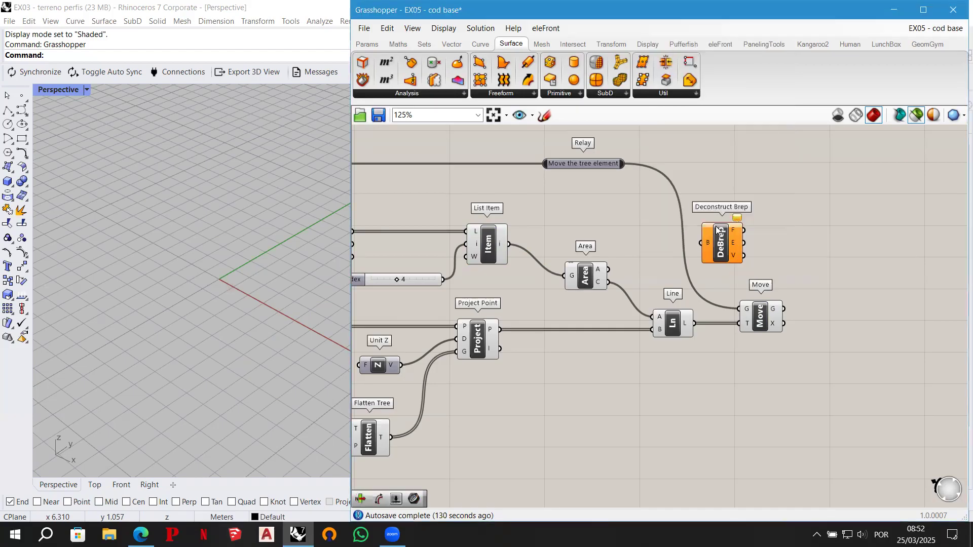
{"action": "left_click", "coordinate": [492, 244]}
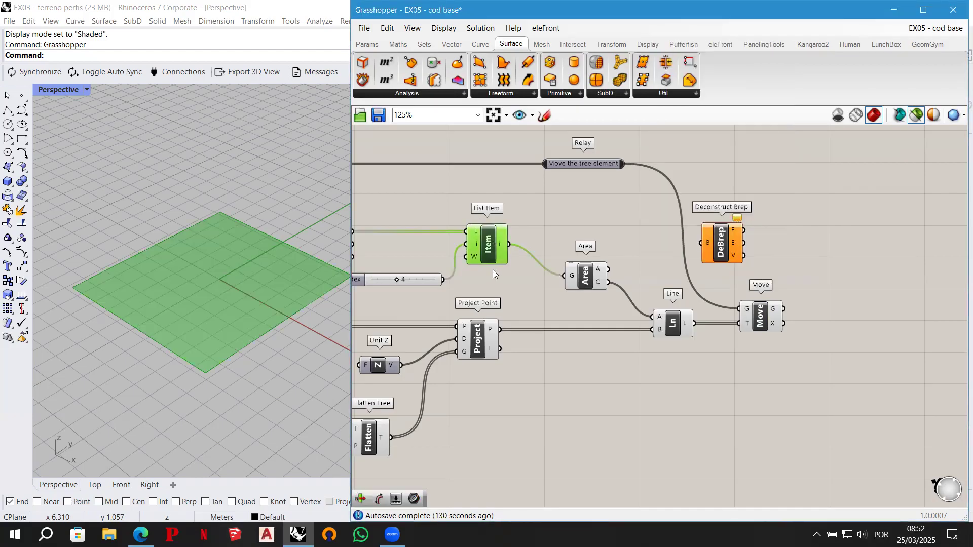
{"action": "left_click_drag", "start_coordinate": [491, 245], "coordinate": [695, 242]}
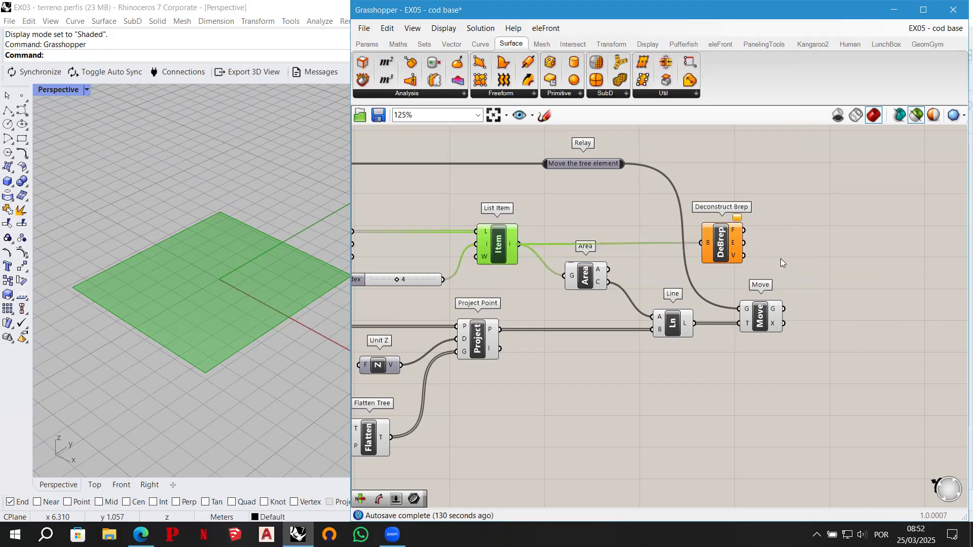
{"action": "left_click", "coordinate": [726, 245]}
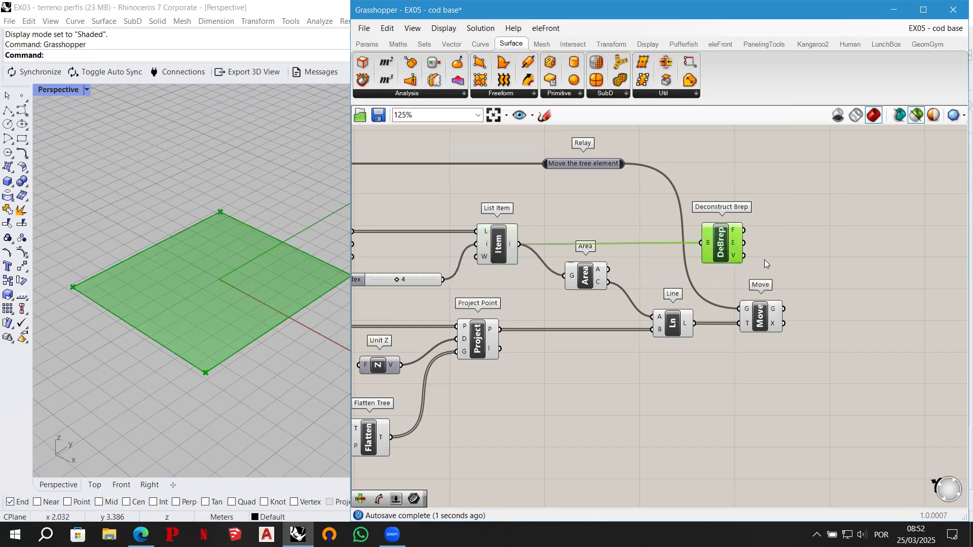
{"action": "left_click_drag", "start_coordinate": [721, 248], "coordinate": [721, 249]}
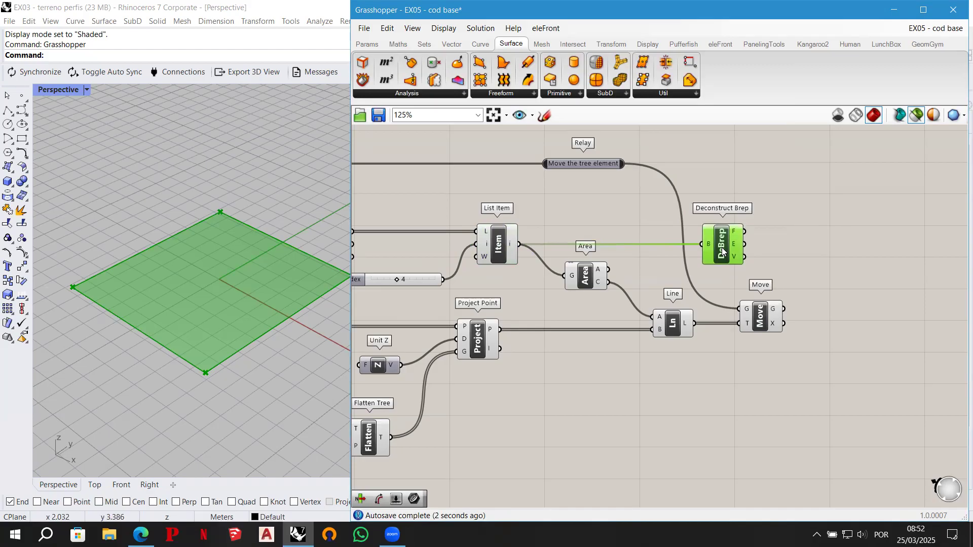
- Add a Length component beside Deconstruct Brep, connect the edges output E to its curve input C, and preview the face's edges
{"action": "double_click", "coordinate": [795, 245]}
{"action": "type", "text": "lenght"}
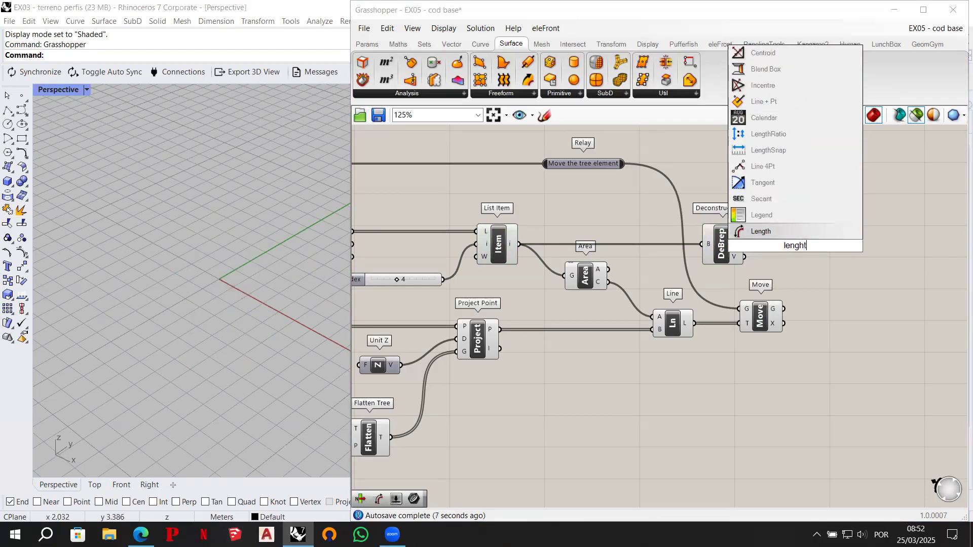
{"action": "key", "text": "Return"}
{"action": "left_click_drag", "start_coordinate": [798, 245], "coordinate": [816, 245]}
{"action": "left_click_drag", "start_coordinate": [744, 244], "coordinate": [788, 248]}
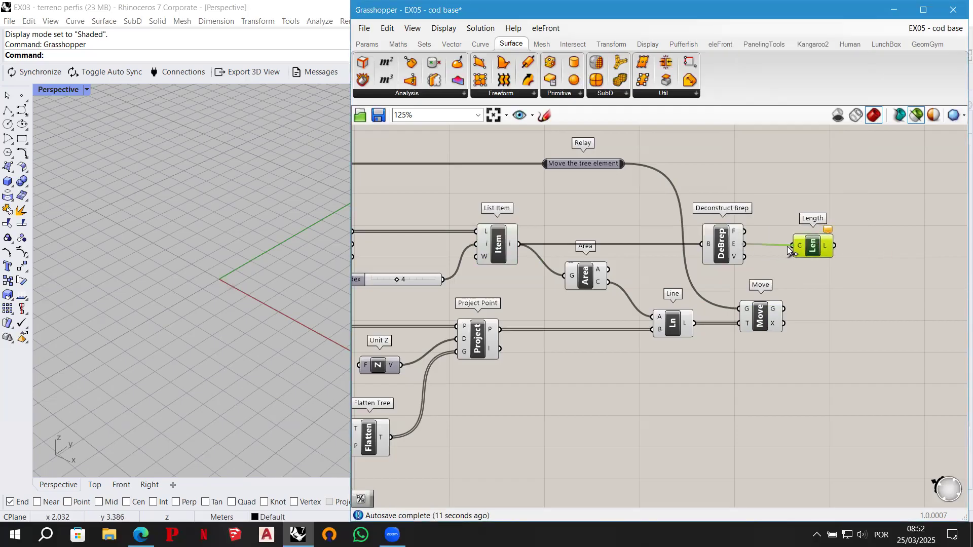
{"action": "left_click", "coordinate": [813, 248]}
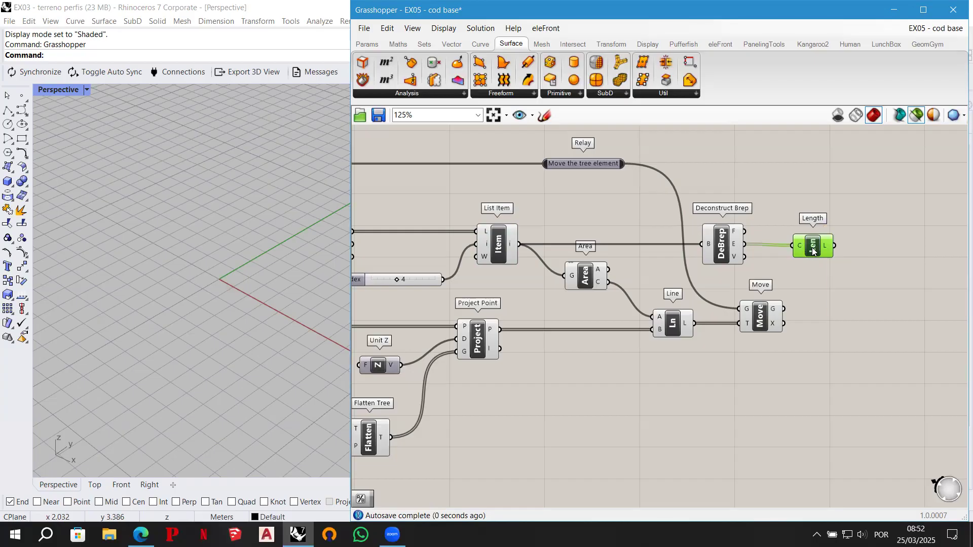
{"action": "left_click_drag", "start_coordinate": [814, 247], "coordinate": [812, 246]}
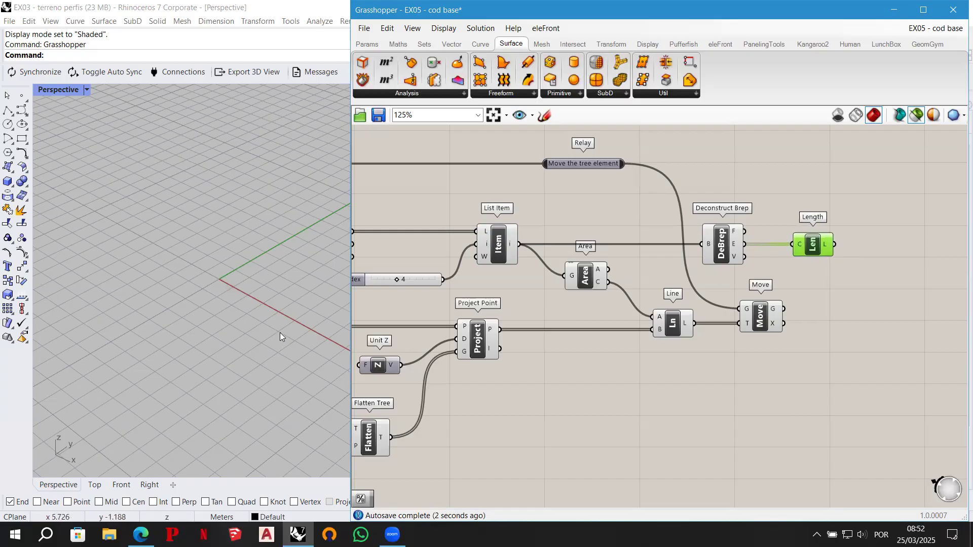
{"action": "left_click", "coordinate": [721, 243]}
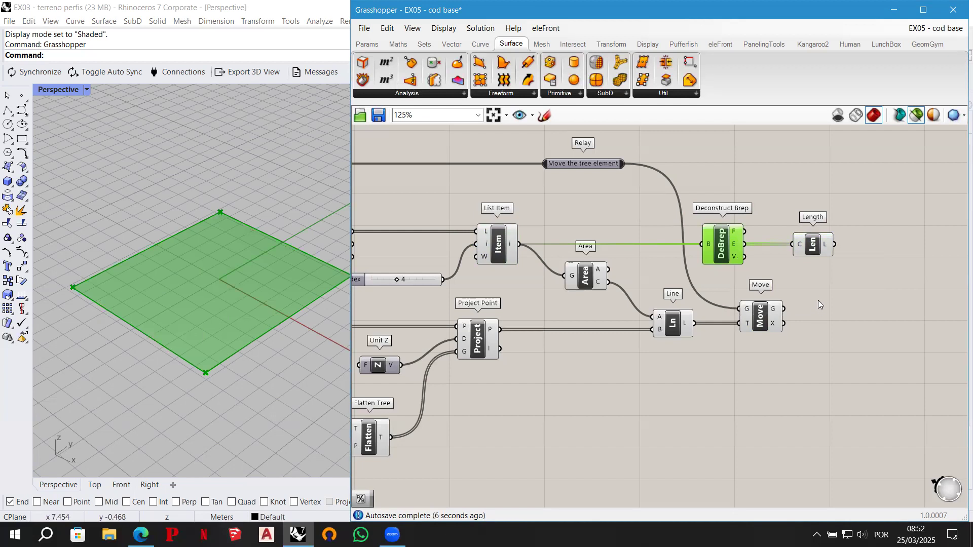
- Add a Division component beyond Length, connect Length's output L to its input B, and leave space between them
{"action": "right_click_drag", "start_coordinate": [845, 300], "coordinate": [733, 331]}
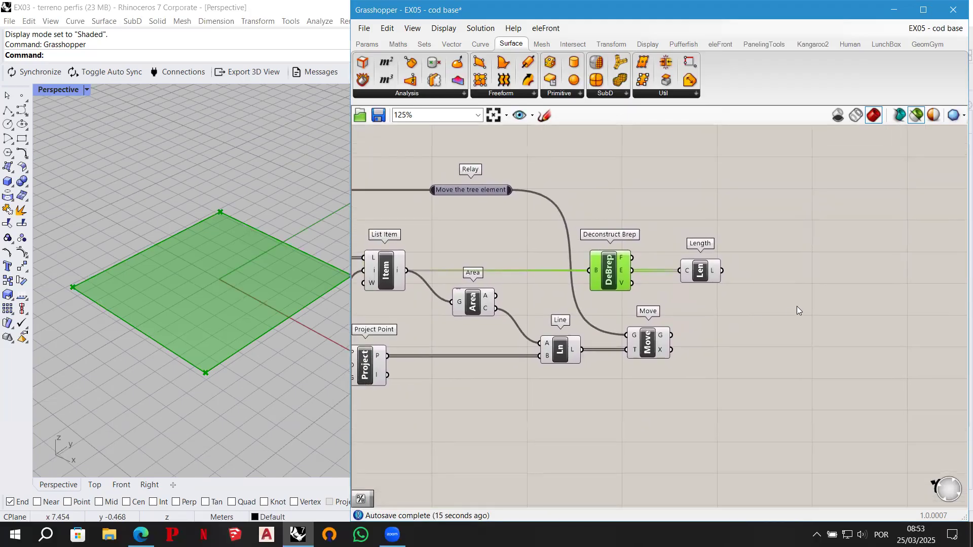
{"action": "double_click", "coordinate": [845, 257]}
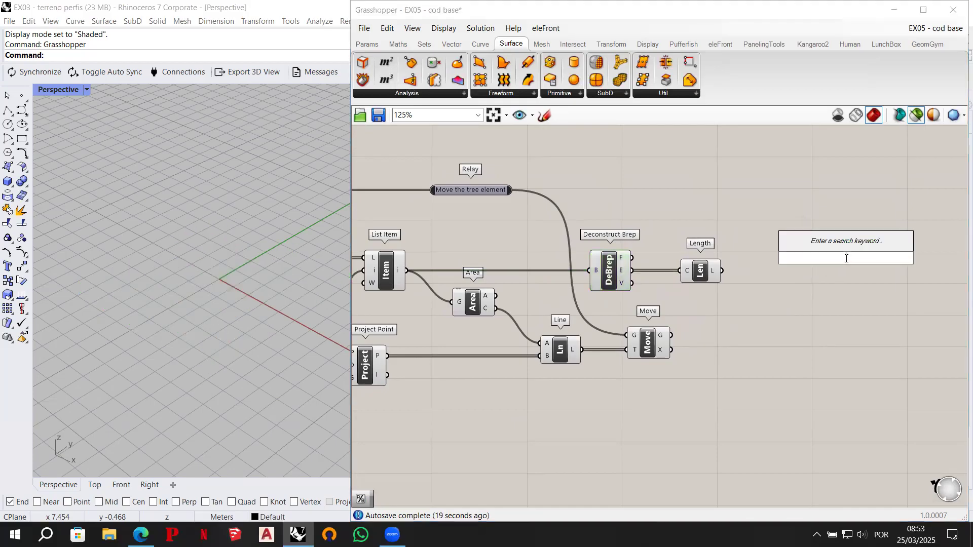
{"action": "type", "text": "divisio"}
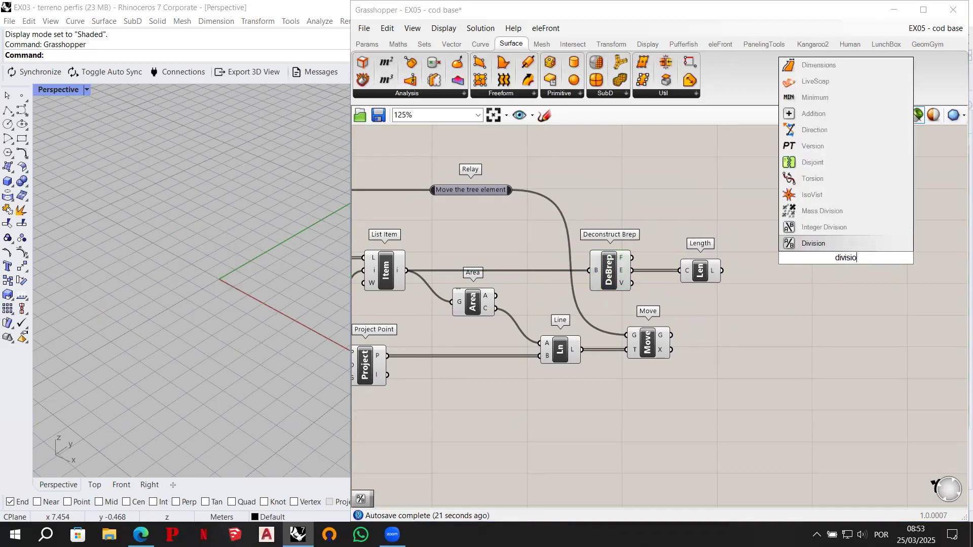
{"action": "left_click", "coordinate": [847, 243]}
{"action": "left_click_drag", "start_coordinate": [847, 259], "coordinate": [845, 263]}
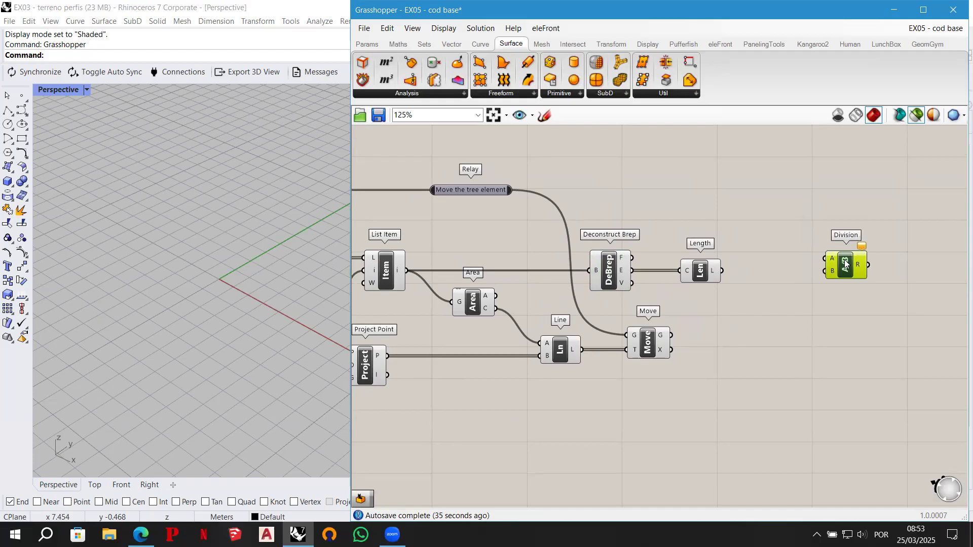
{"action": "left_click_drag", "start_coordinate": [722, 270], "coordinate": [826, 272]}
{"action": "left_click_drag", "start_coordinate": [845, 266], "coordinate": [913, 266]}
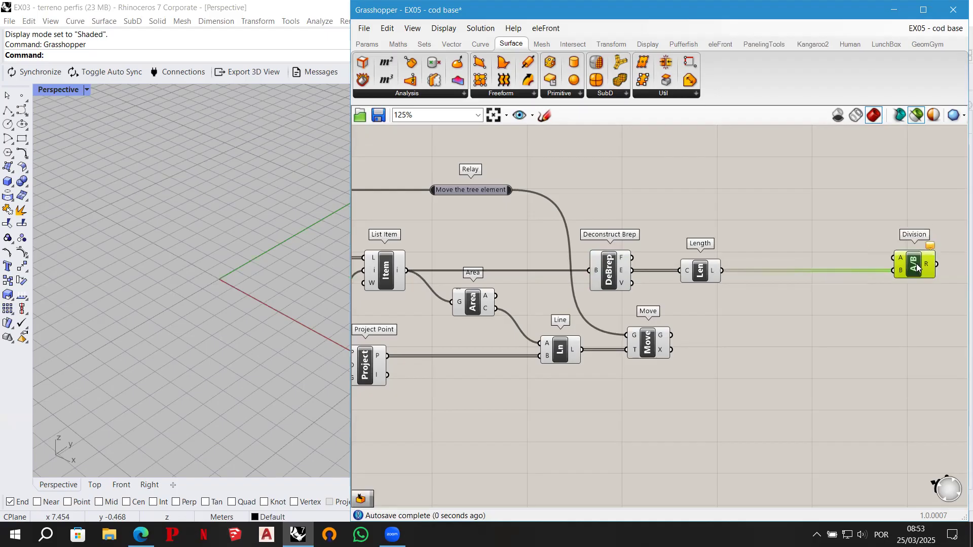
- Add a Random component above the wire between Length and Division
{"action": "double_click", "coordinate": [819, 205]}
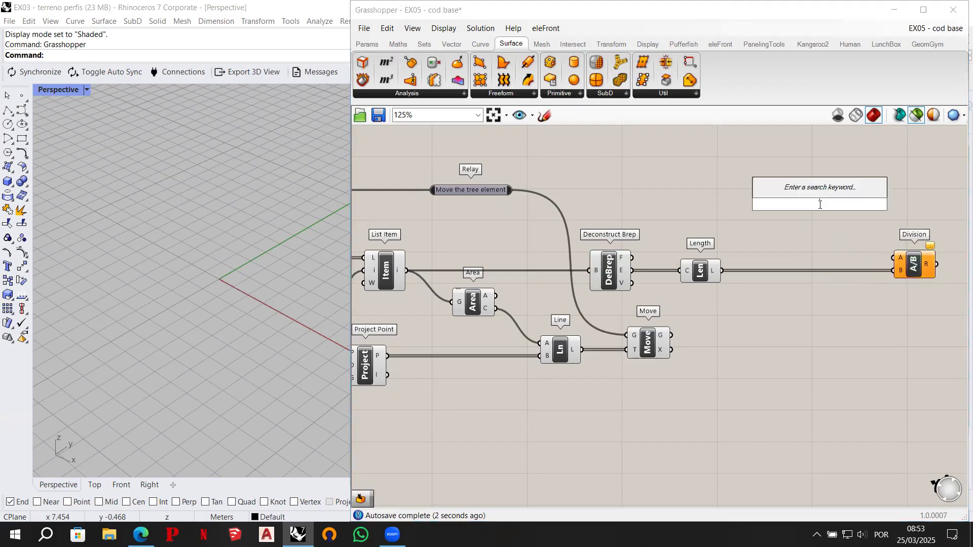
{"action": "type", "text": "radom"}
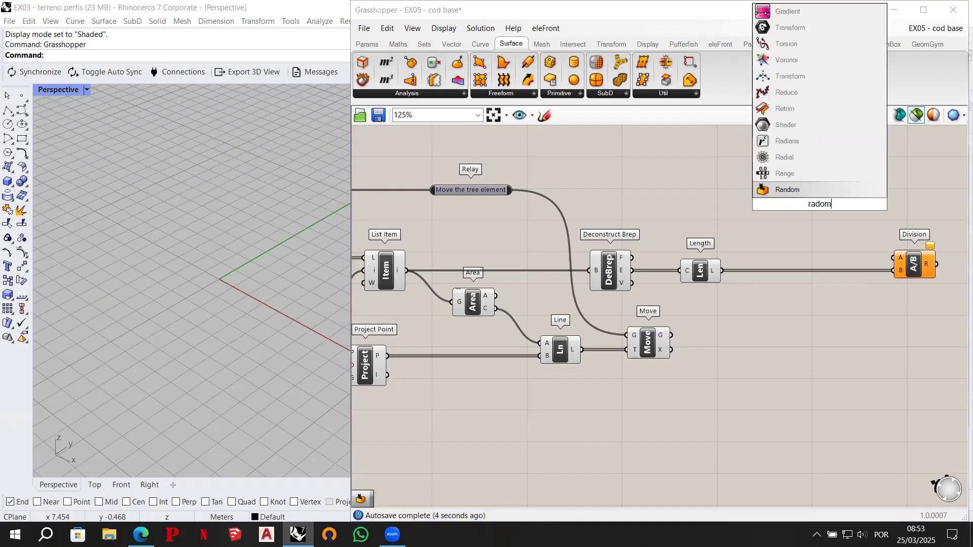
{"action": "left_click", "coordinate": [795, 191]}
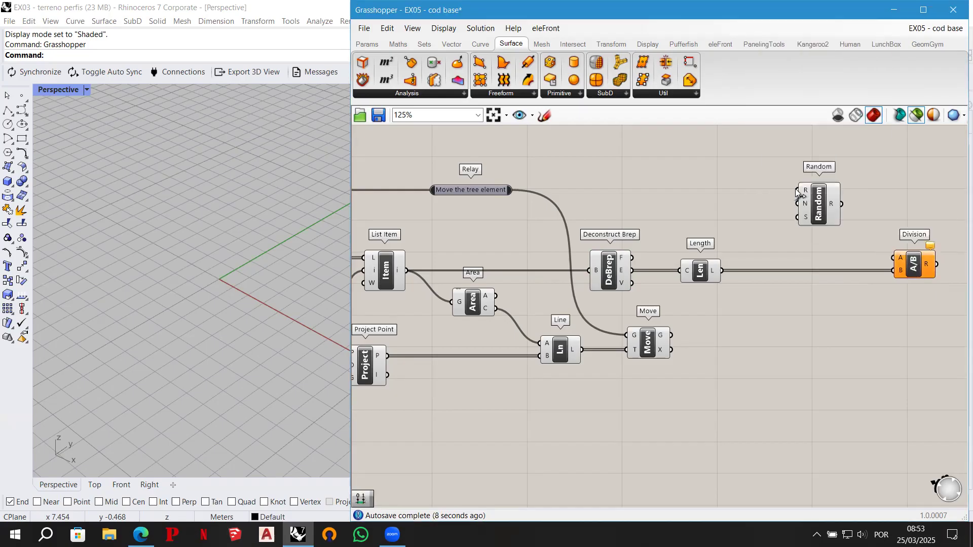
{"action": "left_click", "coordinate": [820, 207], "text": "ctrl+alt"}
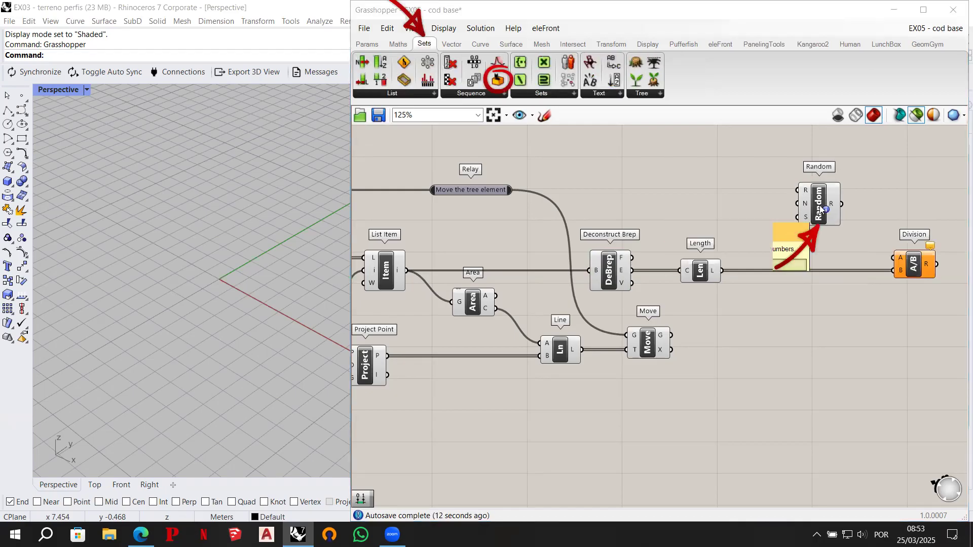
{"action": "left_click_drag", "start_coordinate": [820, 207], "coordinate": [837, 209]}
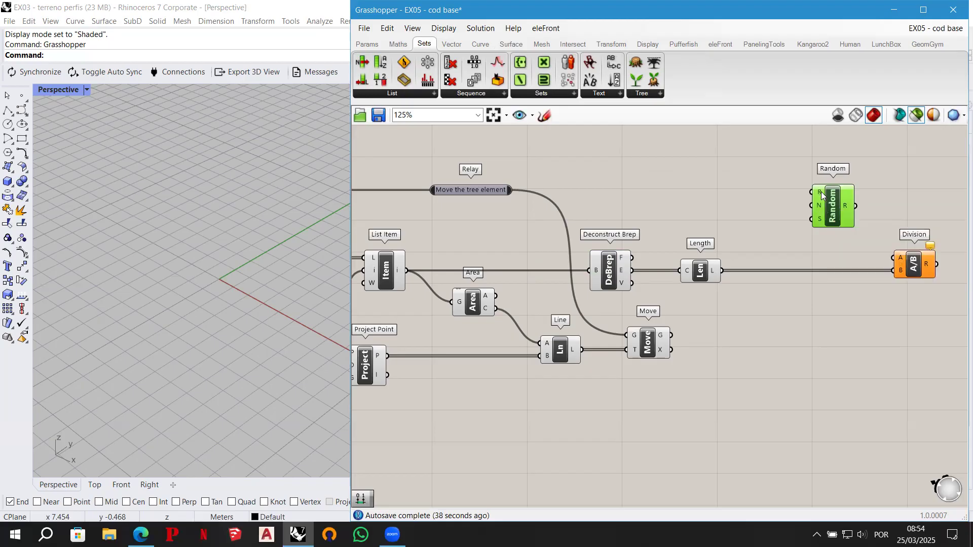
- Add a Construct Domain component before Random, above Length, leaving room ahead of it for its inputs
{"action": "double_click", "coordinate": [699, 179]}
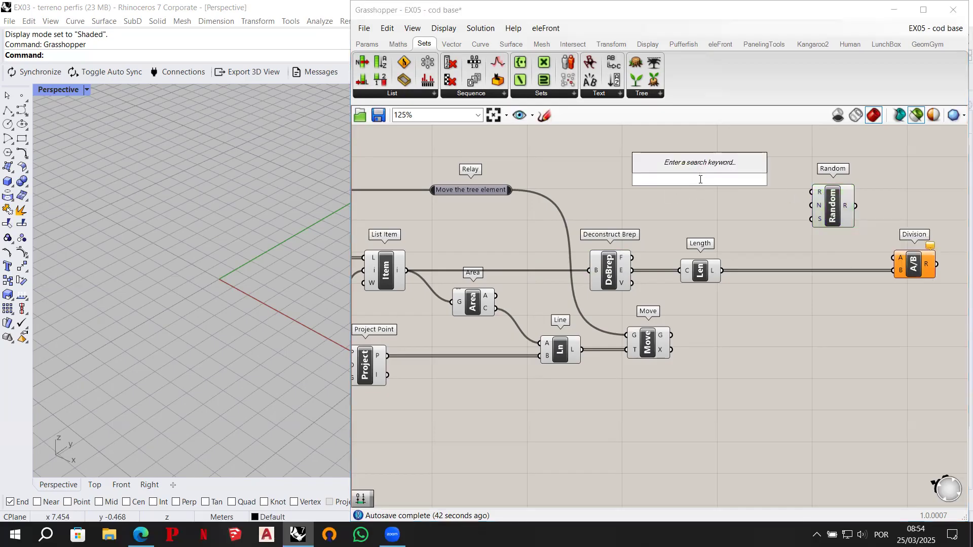
{"action": "type", "text": "construct dom"}
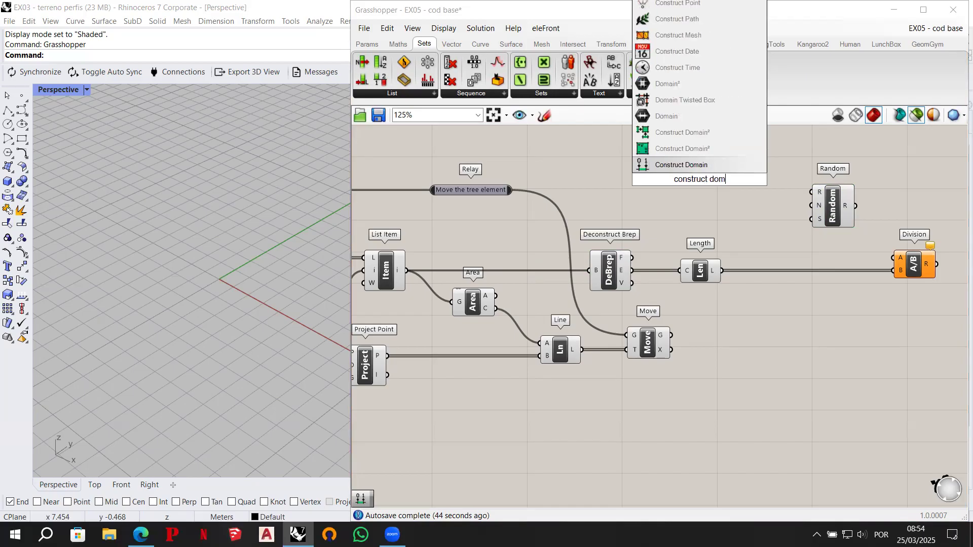
{"action": "type", "text": "ain"}
{"action": "key", "text": "Up"}
{"action": "key", "text": "Return"}
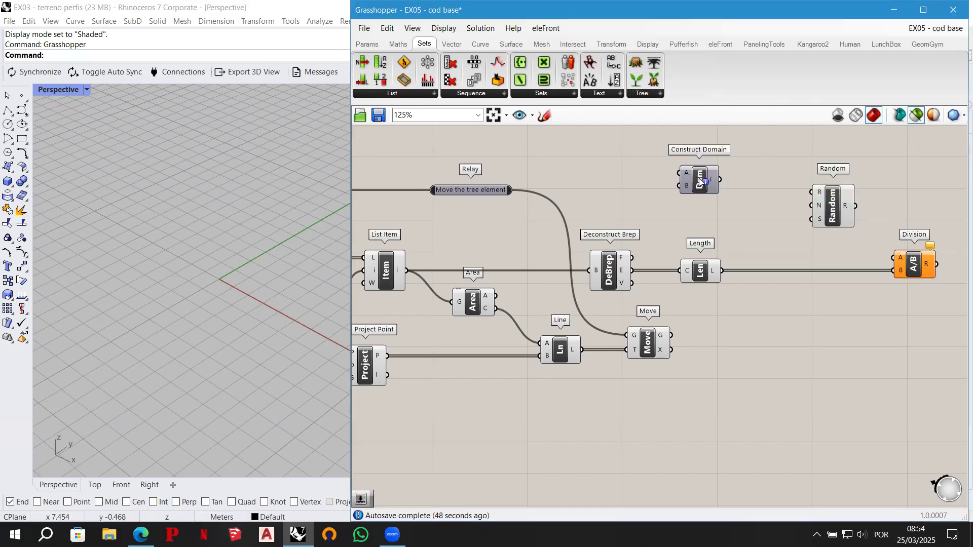
{"action": "left_click", "coordinate": [701, 180], "text": "ctrl+alt"}
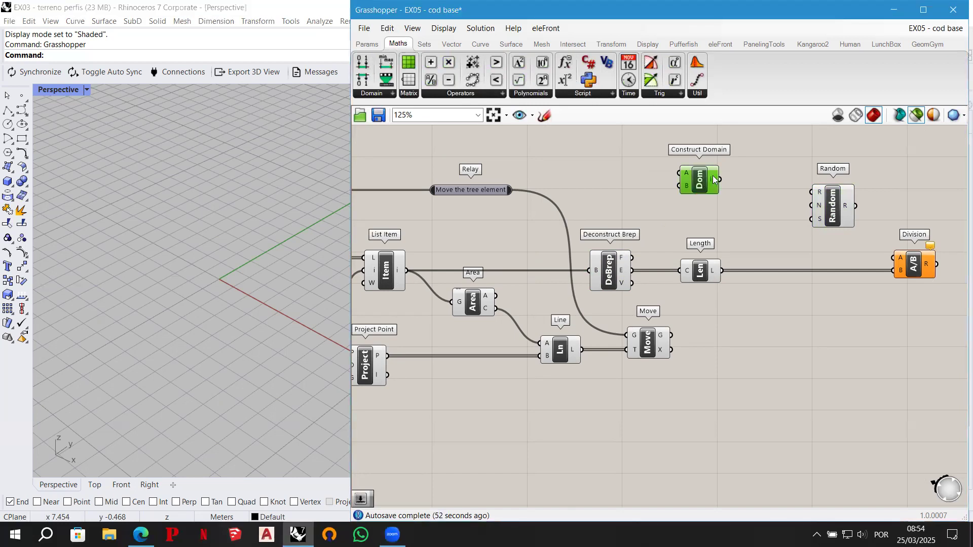
{"action": "left_click_drag", "start_coordinate": [699, 178], "coordinate": [712, 177]}
- Create two number sliders before Construct Domain, one set to 1.5 and the other to 8
{"action": "double_click", "coordinate": [593, 155]}
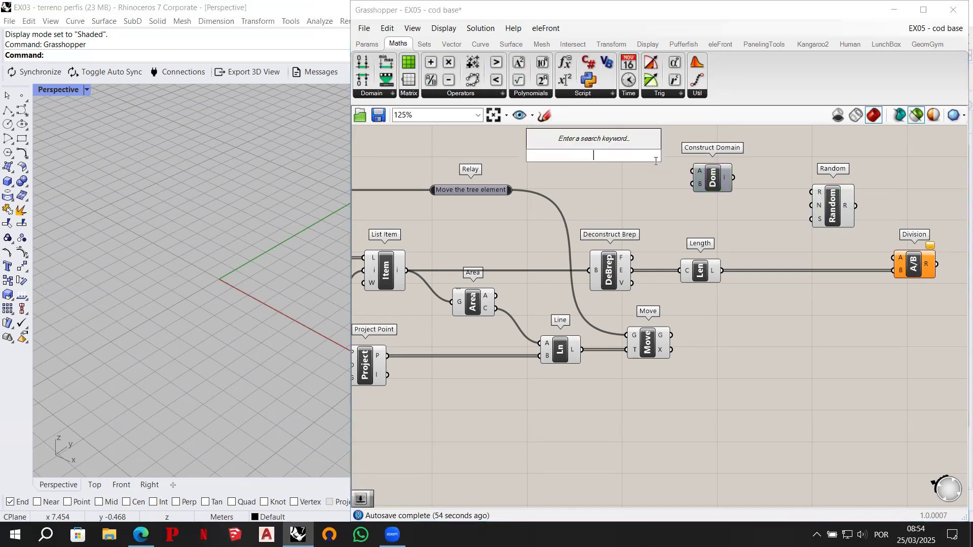
{"action": "type", "text": "1.5"}
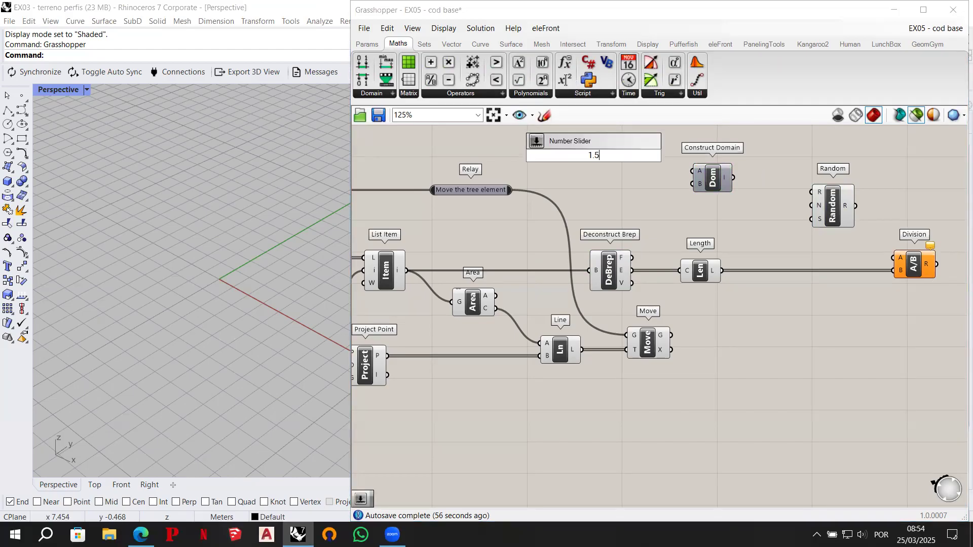
{"action": "key", "text": "Return"}
{"action": "double_click", "coordinate": [599, 180]}
{"action": "type", "text": "8"}
{"action": "key", "text": "Return"}
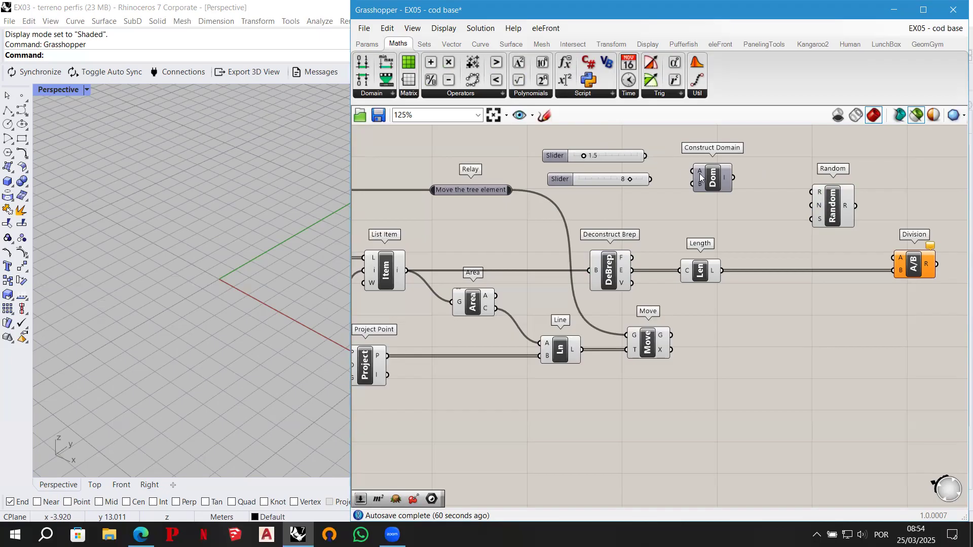
- Connect the 1.5 slider to Construct Domain's A, the 8 slider to its B, and its output I to Random's range input R
{"action": "left_click_drag", "start_coordinate": [710, 178], "coordinate": [712, 169]}
{"action": "left_click_drag", "start_coordinate": [646, 156], "coordinate": [687, 162]}
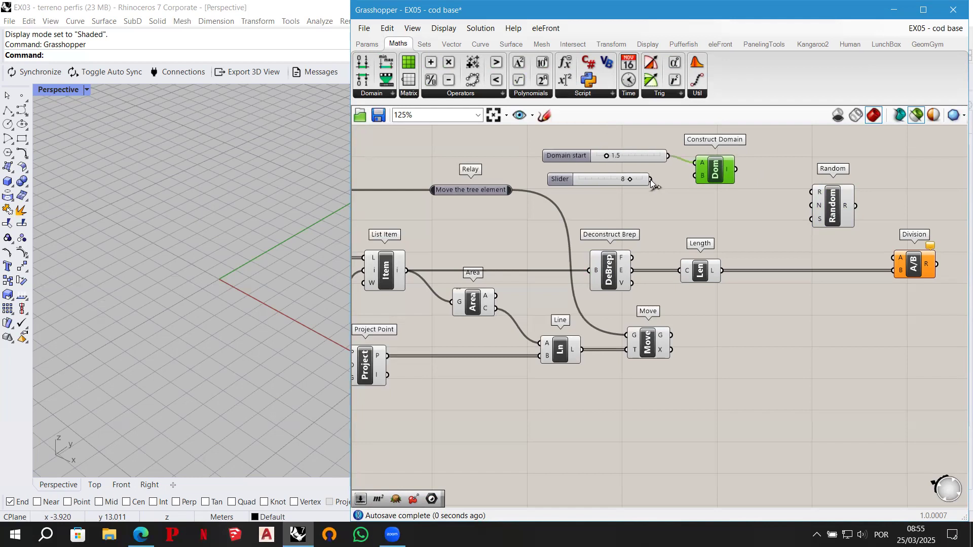
{"action": "left_click_drag", "start_coordinate": [651, 179], "coordinate": [695, 176]}
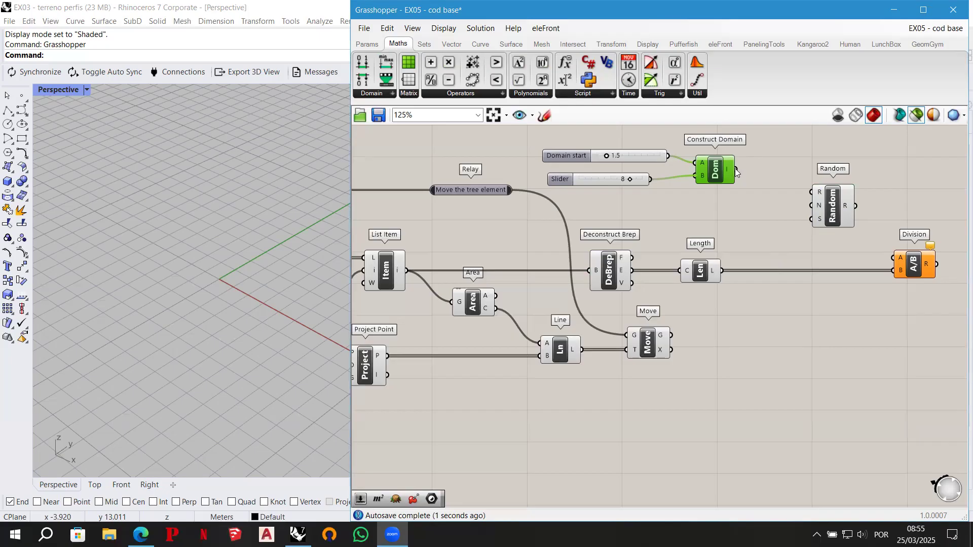
{"action": "left_click_drag", "start_coordinate": [735, 170], "coordinate": [811, 192]}
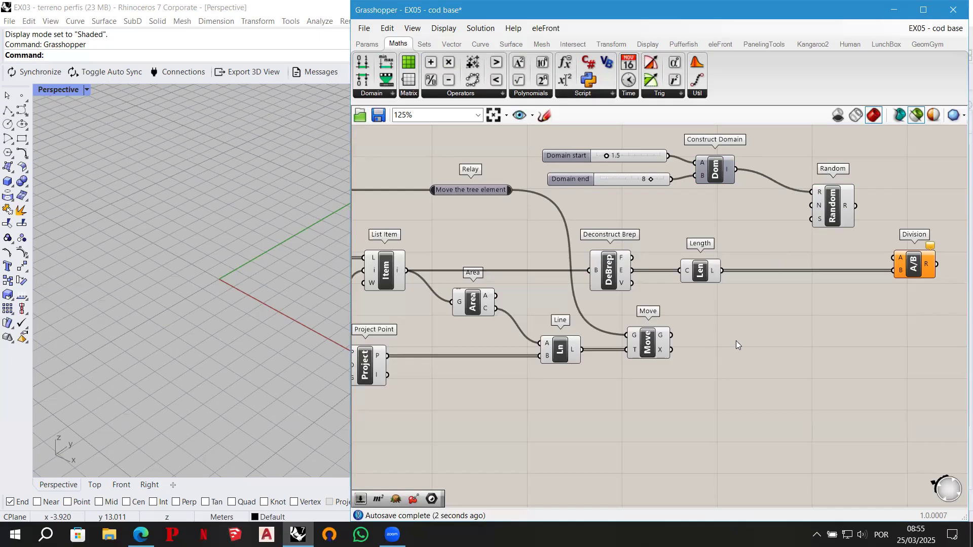
- Add a Flatten Tree component beside Move and connect Move's geometry output G to its input T, aligning the components
{"action": "left_click", "coordinate": [649, 345]}
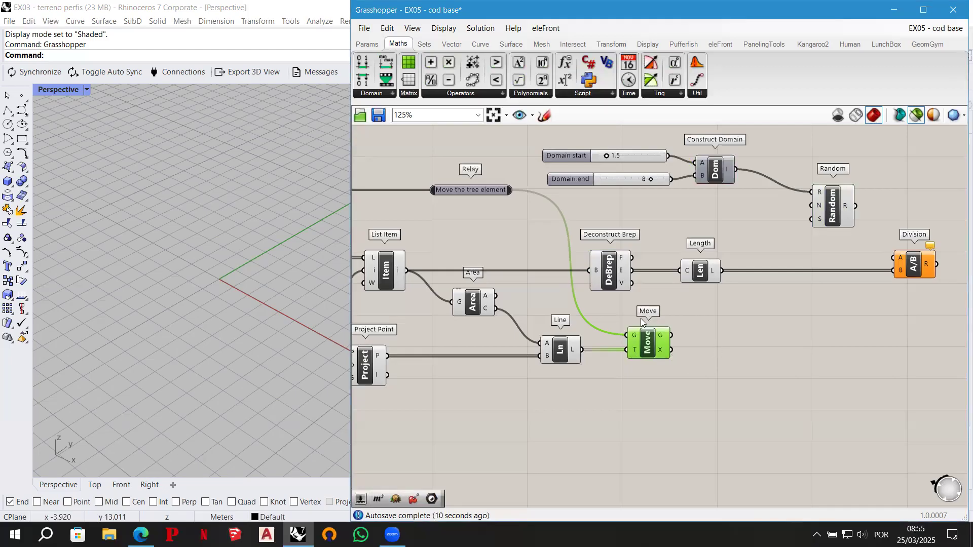
{"action": "double_click", "coordinate": [714, 336]}
{"action": "type", "text": "flatten"}
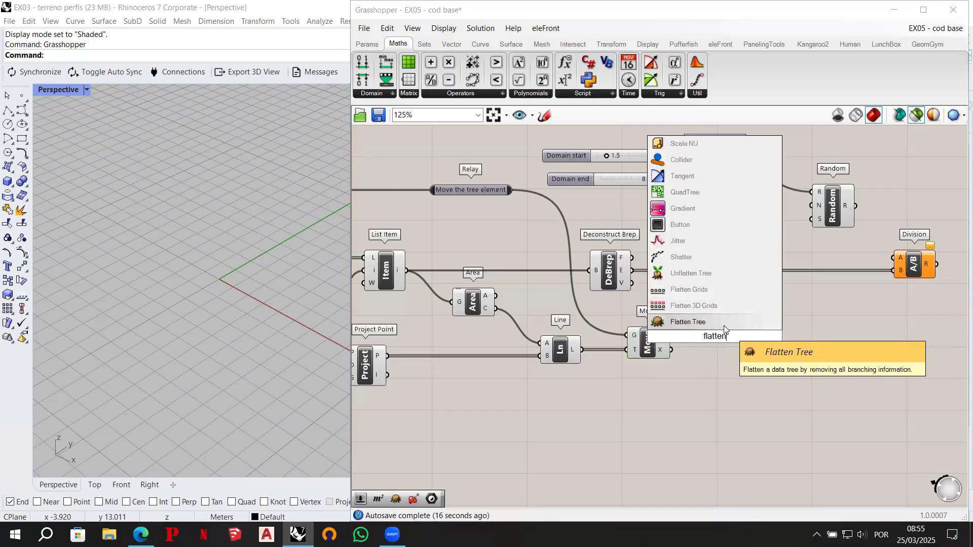
{"action": "left_click", "coordinate": [724, 324]}
{"action": "left_click_drag", "start_coordinate": [671, 334], "coordinate": [709, 331]}
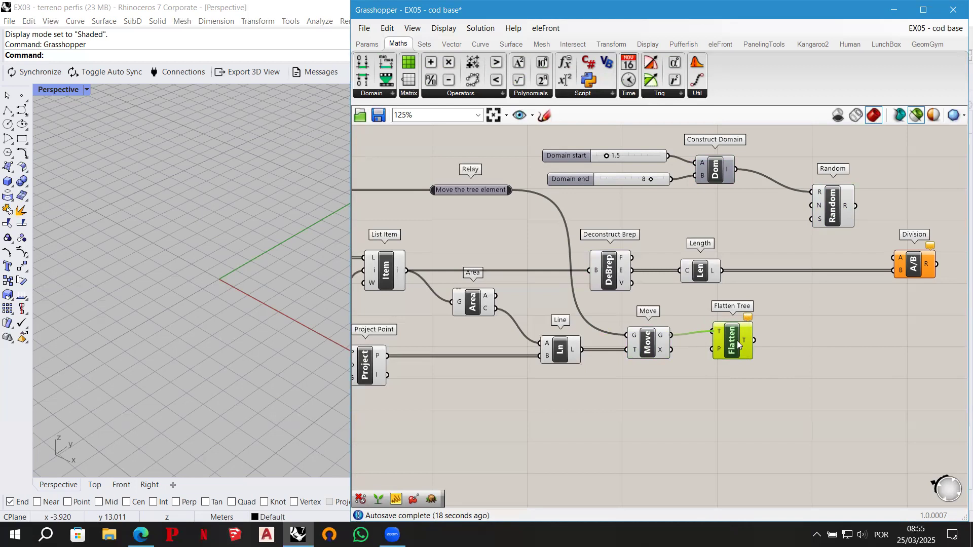
{"action": "left_click_drag", "start_coordinate": [737, 343], "coordinate": [740, 347]}
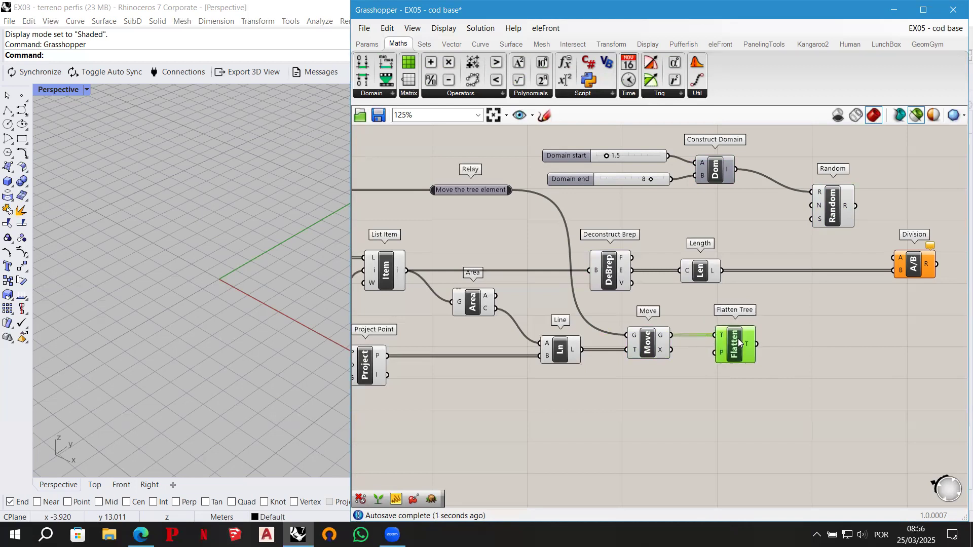
- Add a List Length component fed by Flatten Tree's output T and connect its output L to Random's number input N
{"action": "double_click", "coordinate": [800, 332]}
{"action": "type", "text": "list lenght"}
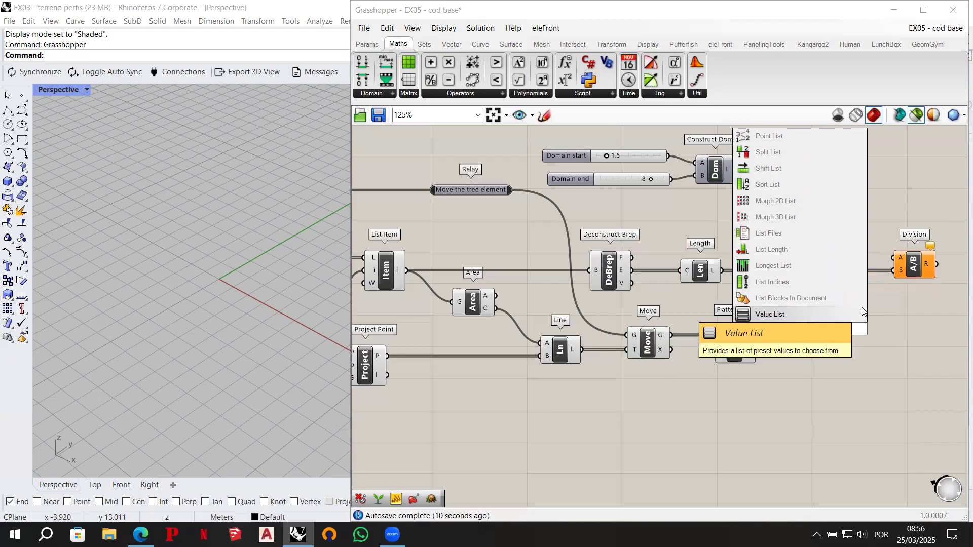
{"action": "left_click", "coordinate": [796, 248]}
{"action": "key", "text": "ctrl+alt"}
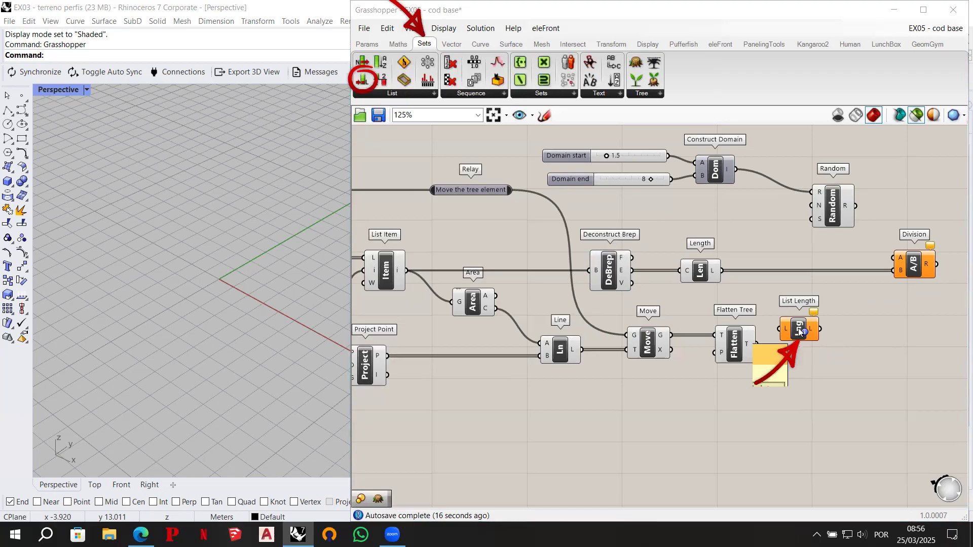
{"action": "mouse_move", "coordinate": [800, 331]}
{"action": "left_mouse_down"}
{"action": "mouse_move", "coordinate": [814, 342]}
{"action": "mouse_move", "coordinate": [773, 344]}
{"action": "mouse_move", "coordinate": [795, 338]}
{"action": "left_mouse_up"}
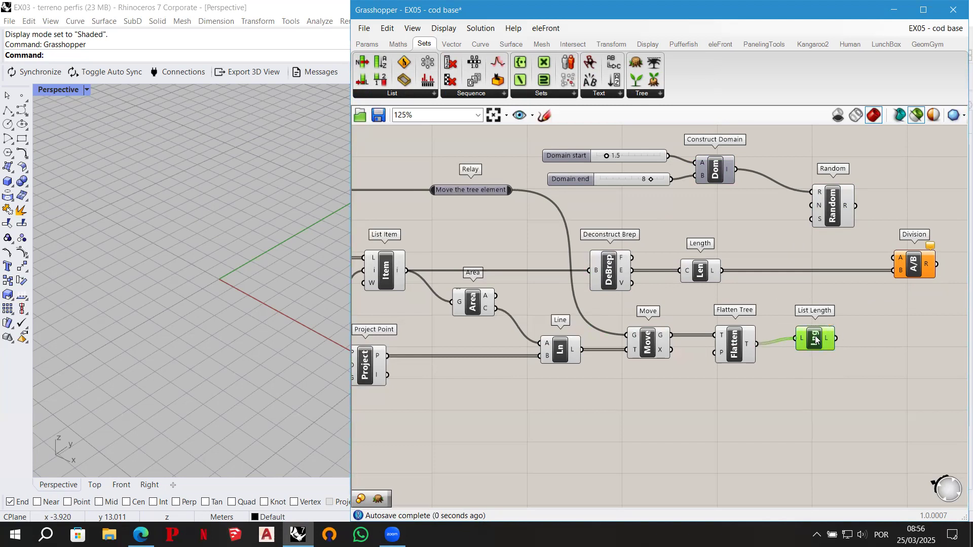
{"action": "left_click_drag", "start_coordinate": [813, 339], "coordinate": [811, 345]}
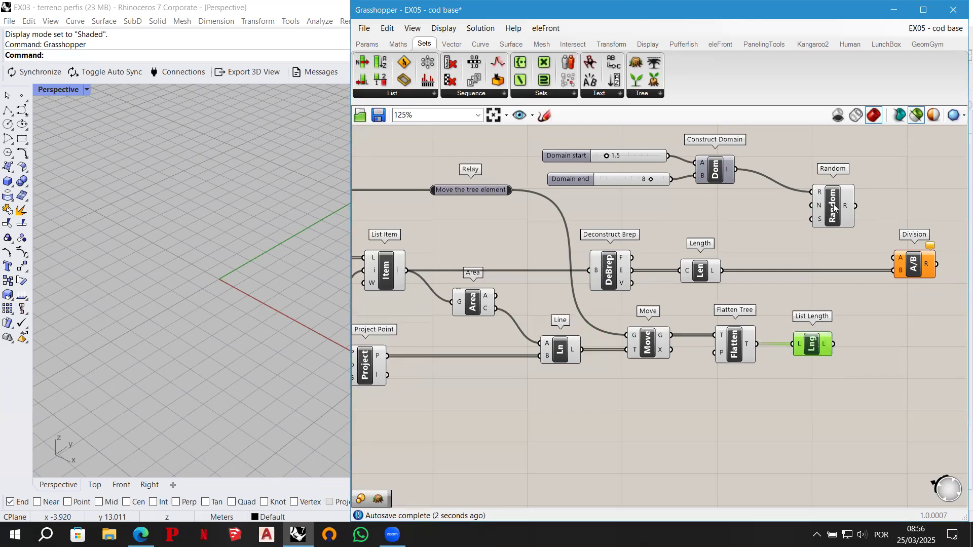
{"action": "left_click_drag", "start_coordinate": [836, 208], "coordinate": [874, 183]}
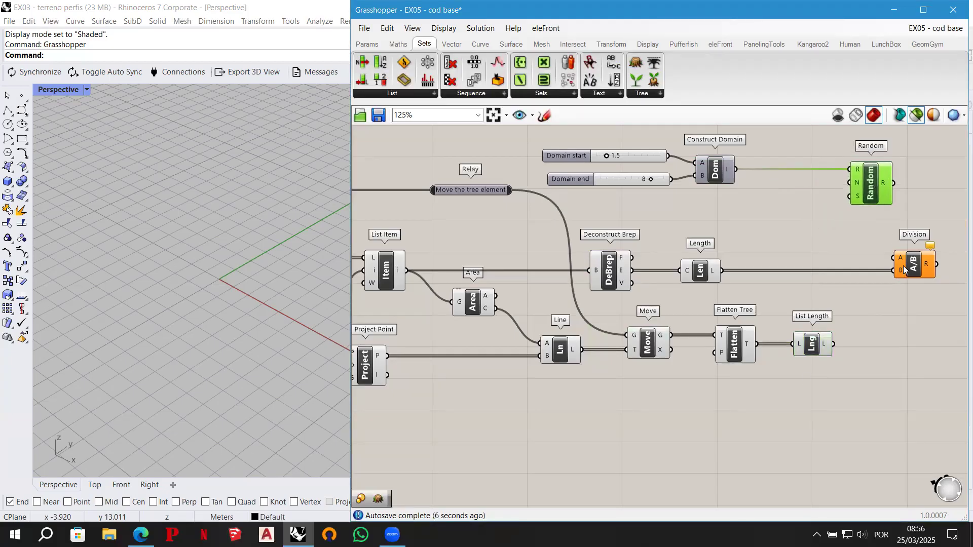
{"action": "left_click_drag", "start_coordinate": [833, 345], "coordinate": [840, 181]}
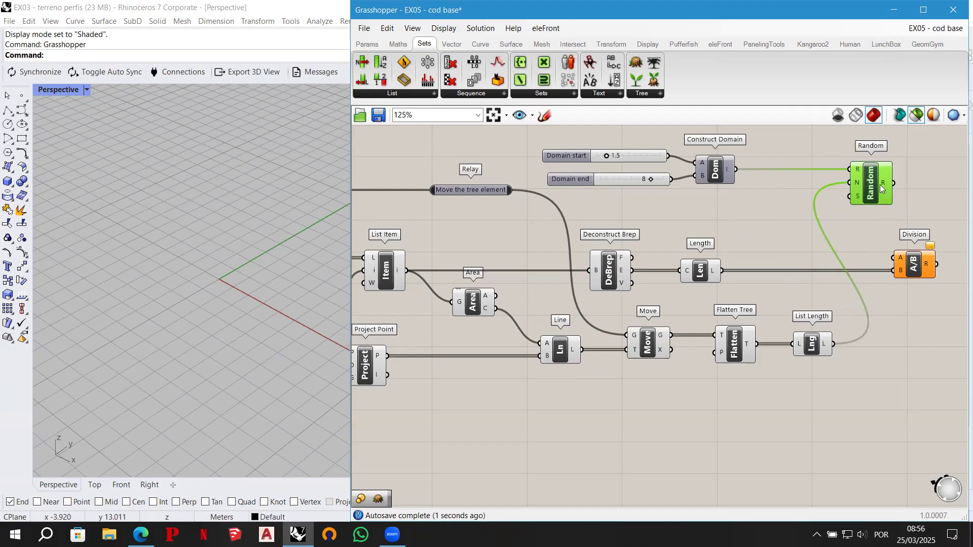
- Connect Random's output R to Division's input A and place List Length higher, closer to Random
{"action": "scroll", "coordinate": [567, 258], "scroll_direction": "down", "scroll_amount": 1}
{"action": "right_click_drag", "start_coordinate": [741, 230], "coordinate": [672, 253]}
{"action": "scroll", "coordinate": [689, 228], "scroll_direction": "up", "scroll_amount": 1}
{"action": "left_click_drag", "start_coordinate": [813, 297], "coordinate": [887, 297]}
{"action": "left_click_drag", "start_coordinate": [793, 215], "coordinate": [865, 289]}
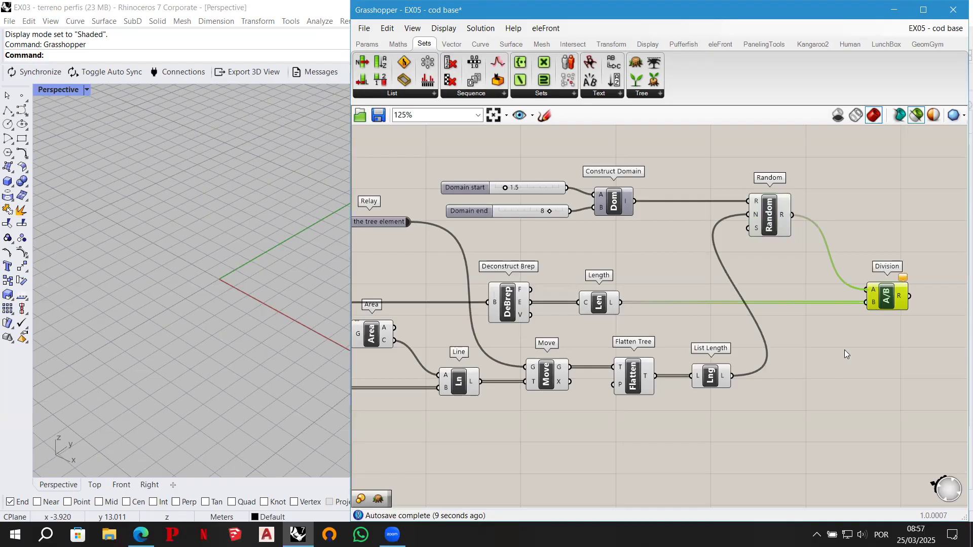
{"action": "right_click_drag", "start_coordinate": [859, 347], "coordinate": [775, 341]}
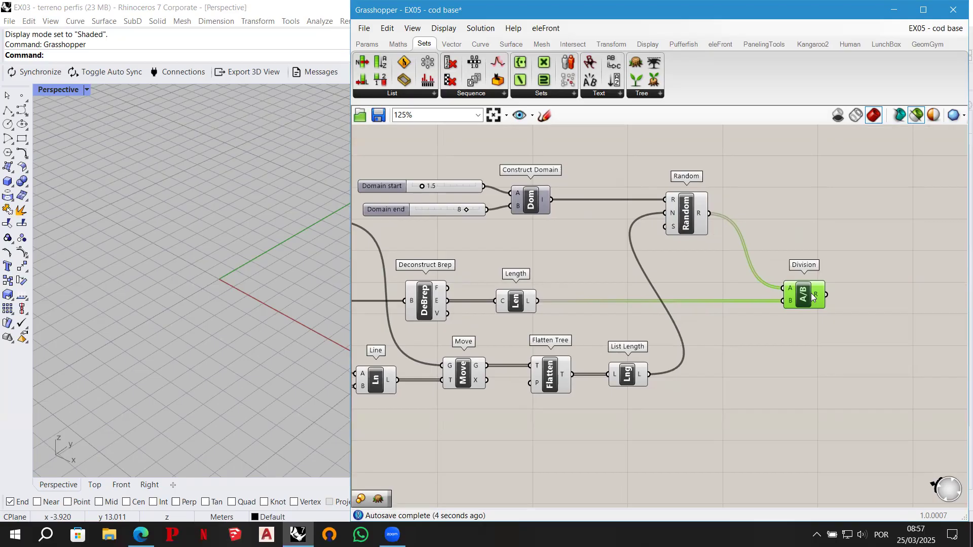
{"action": "left_click_drag", "start_coordinate": [625, 375], "coordinate": [652, 338]}
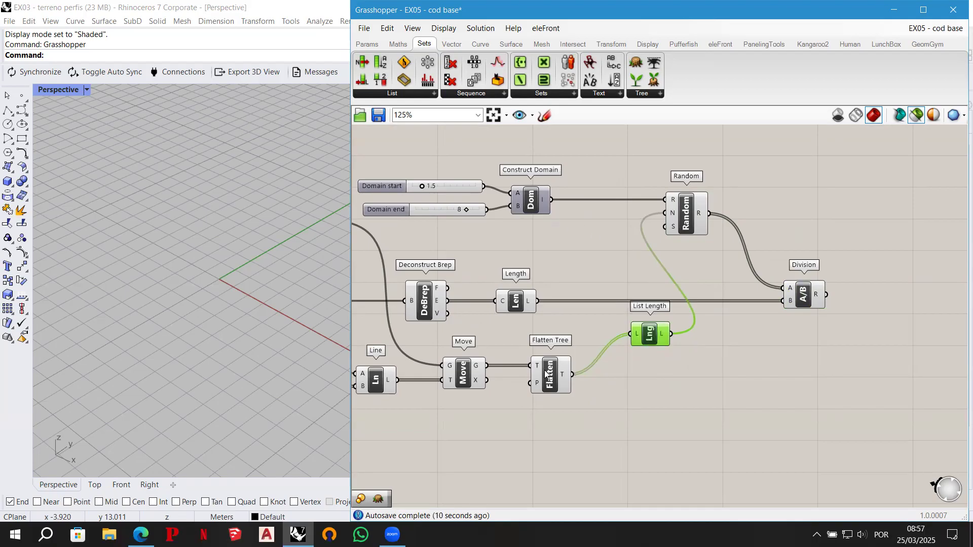
- Zoom the Rhino viewport to the Flatten Tree preview to examine the trees distributed over the terrain
{"action": "left_click", "coordinate": [558, 385]}
{"action": "left_click", "coordinate": [393, 30]}
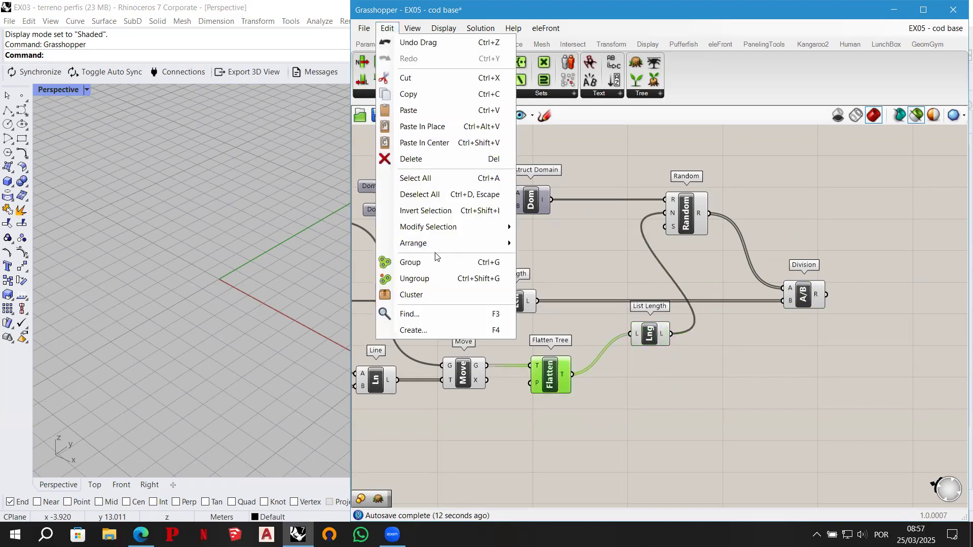
{"action": "mouse_move", "coordinate": [412, 29]}
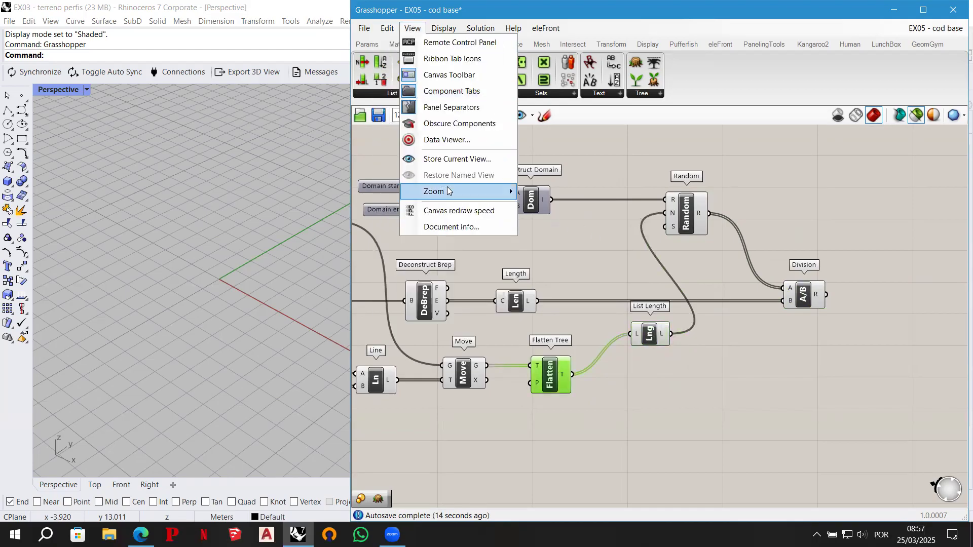
{"action": "mouse_move", "coordinate": [500, 188]}
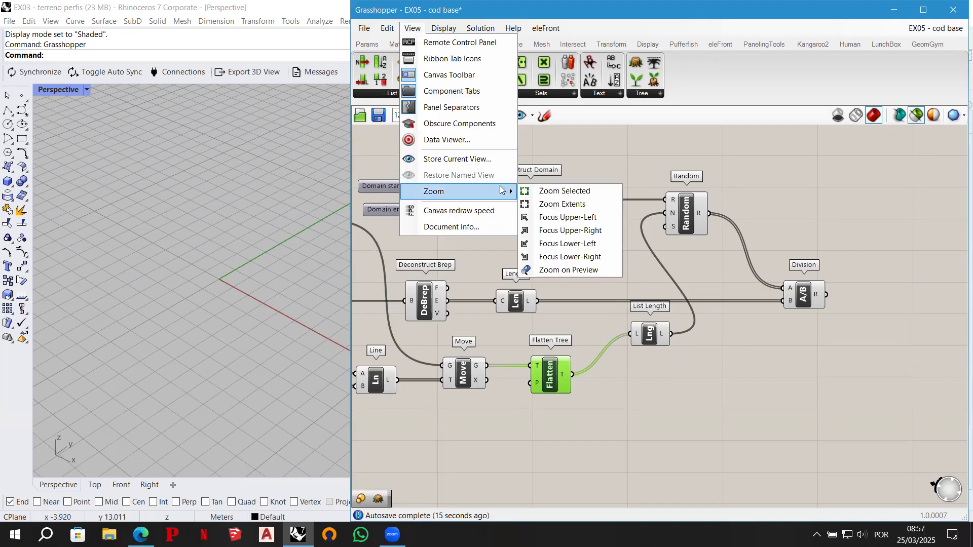
{"action": "left_click", "coordinate": [575, 268]}
{"action": "scroll", "coordinate": [334, 323], "scroll_direction": "up", "scroll_amount": 4}
{"action": "right_click_drag", "start_coordinate": [332, 322], "coordinate": [233, 302], "text": "shift"}
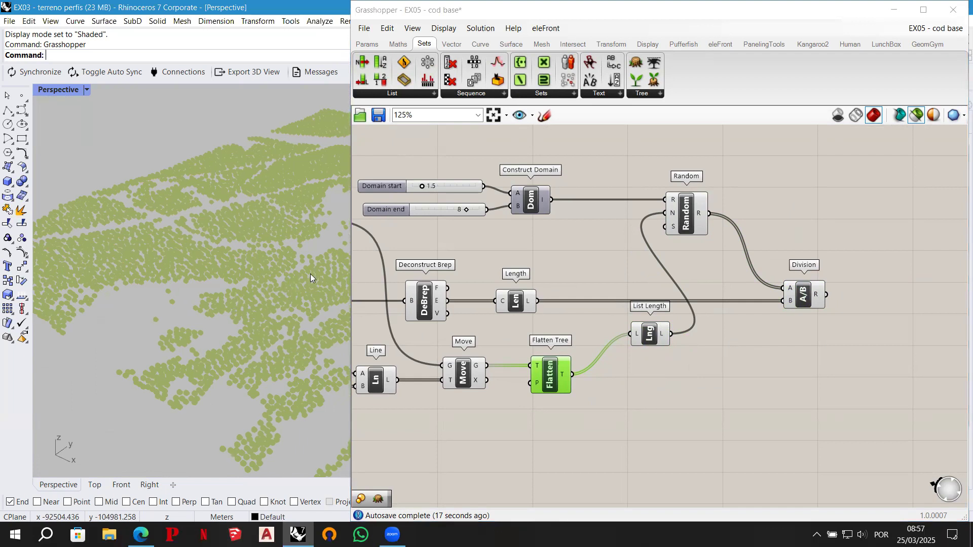
{"action": "scroll", "coordinate": [304, 273], "scroll_direction": "up", "scroll_amount": 4}
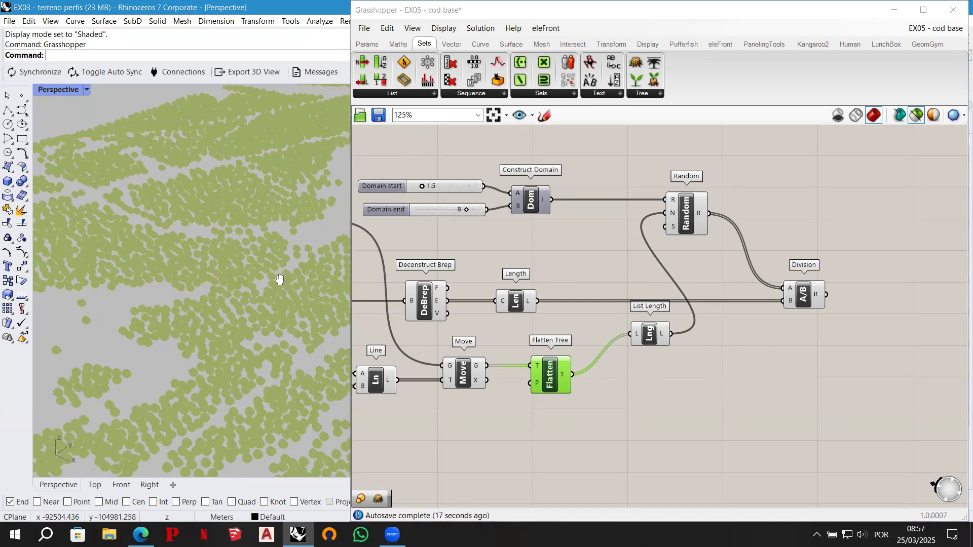
{"action": "right_click_drag", "start_coordinate": [280, 278], "coordinate": [272, 280], "text": "shift"}
- Add a Scale component beyond Division
{"action": "right_click_drag", "start_coordinate": [896, 315], "coordinate": [793, 311]}
{"action": "double_click", "coordinate": [788, 298]}
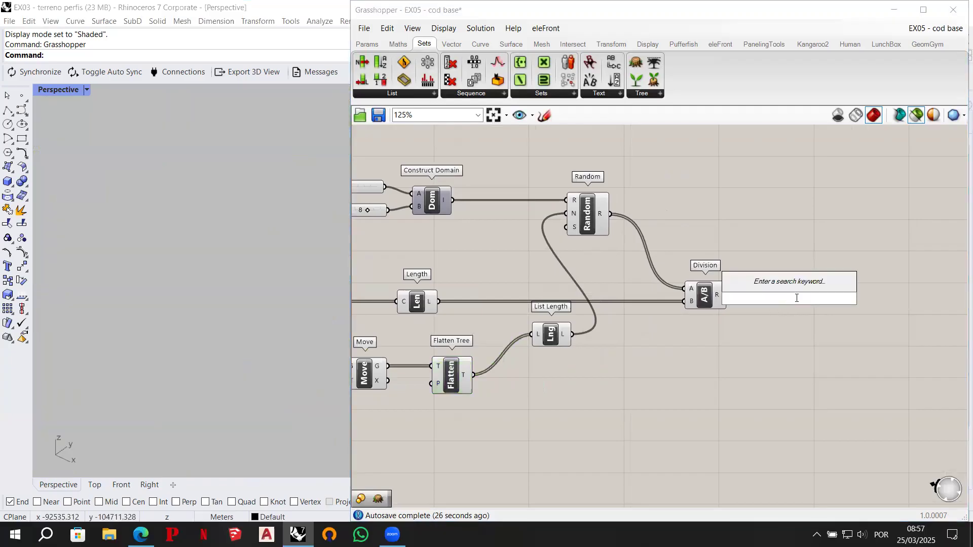
{"action": "type", "text": "scale"}
{"action": "key", "text": "Return"}
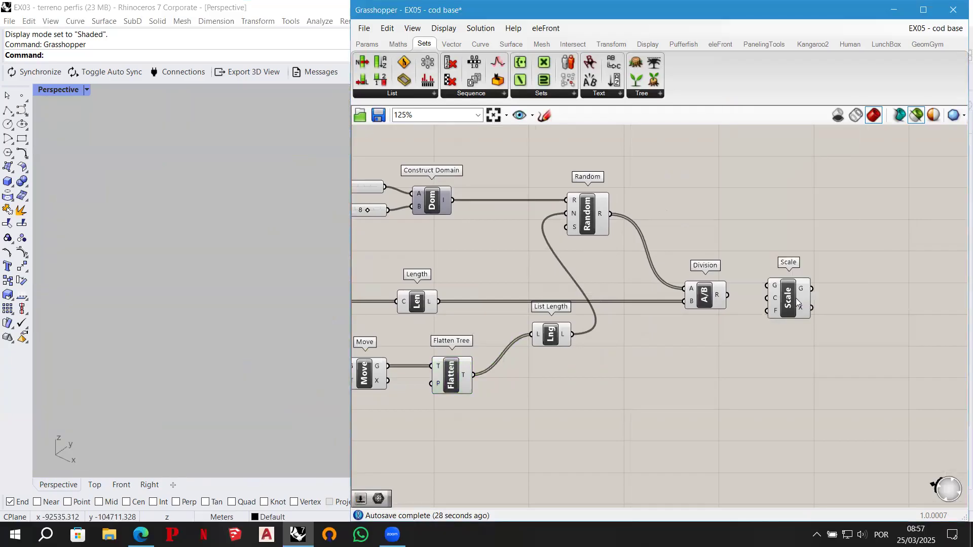
- Place the Scale component farther from Division and connect Division's output R to Scale's factor input F
{"action": "left_click", "coordinate": [790, 302], "text": "ctrl+alt"}
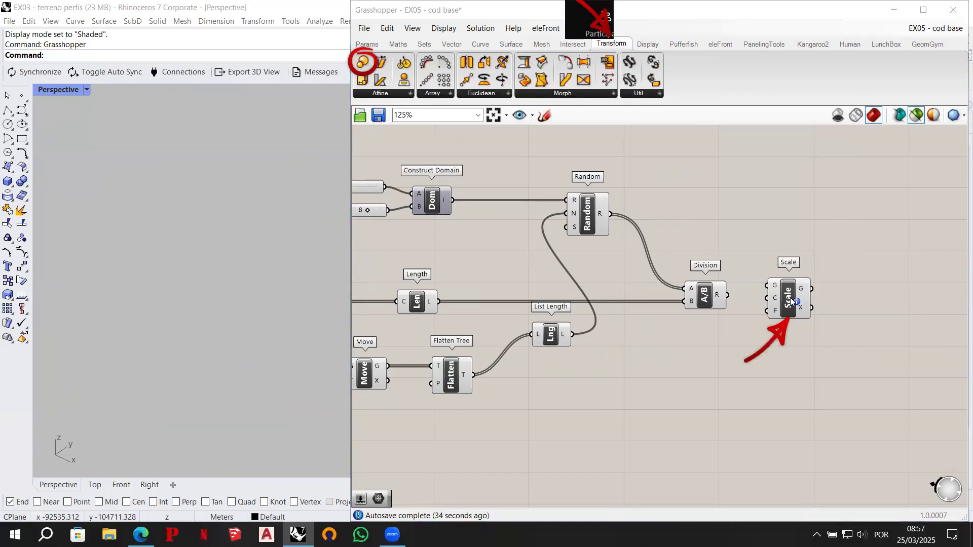
{"action": "left_click_drag", "start_coordinate": [791, 301], "coordinate": [821, 305]}
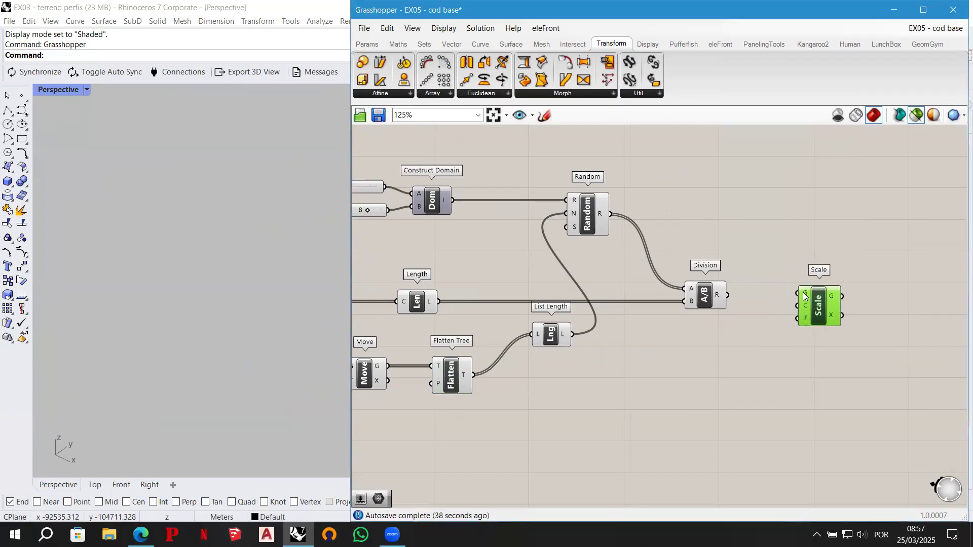
{"action": "scroll", "coordinate": [807, 299], "scroll_direction": "up", "scroll_amount": 1}
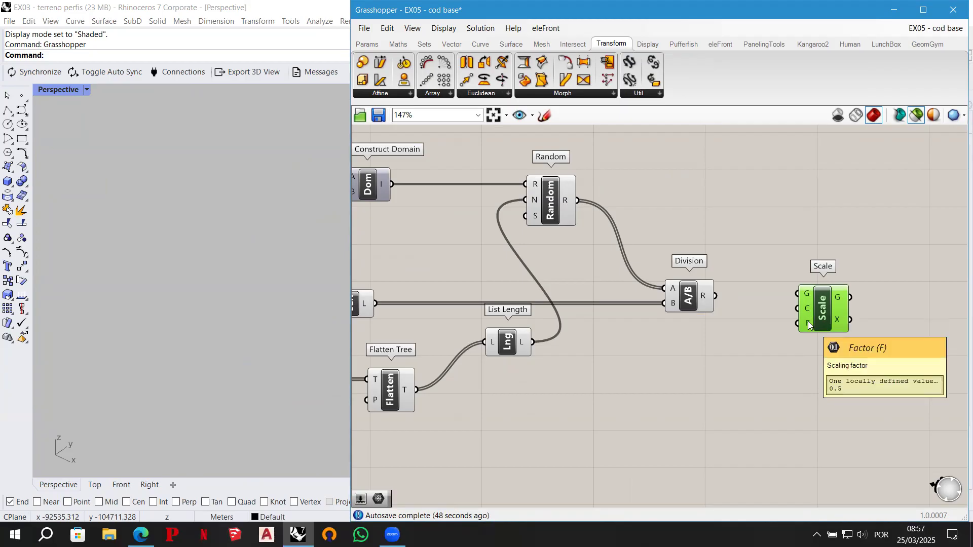
{"action": "left_click_drag", "start_coordinate": [824, 312], "coordinate": [851, 325]}
{"action": "left_click_drag", "start_coordinate": [714, 296], "coordinate": [818, 337]}
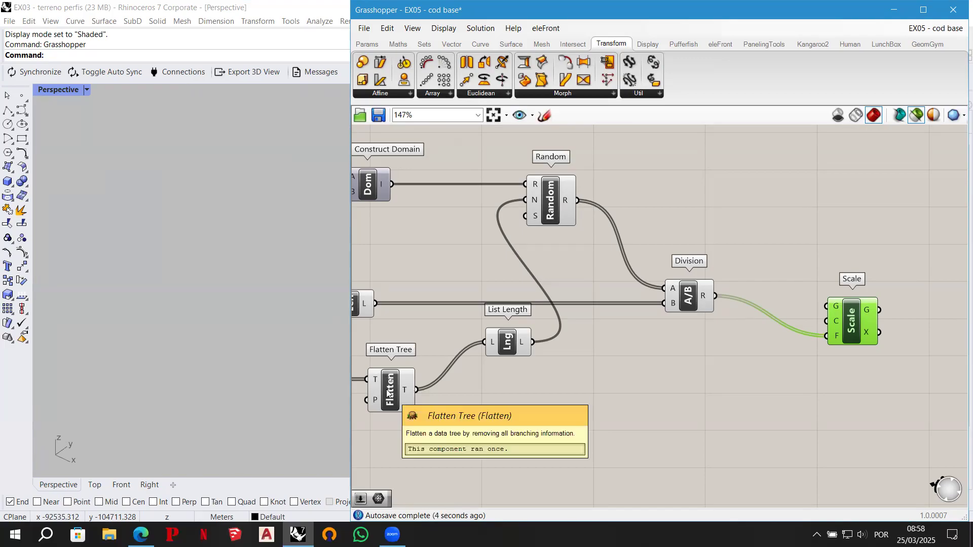
- Connect Flatten Tree's output T to Scale's geometry input G and Project Point's output P to its center input C
{"action": "left_click", "coordinate": [396, 385], "text": "shift"}
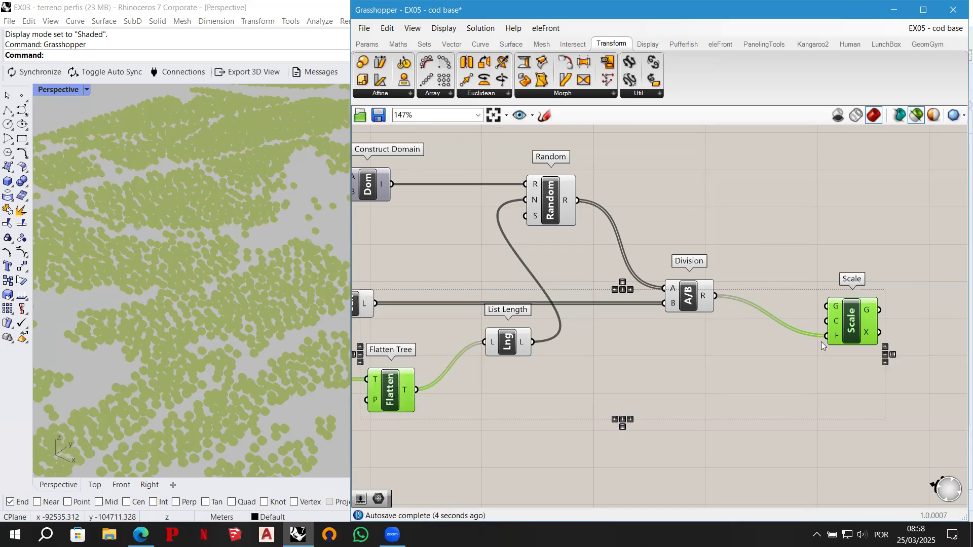
{"action": "left_click_drag", "start_coordinate": [416, 389], "coordinate": [829, 307]}
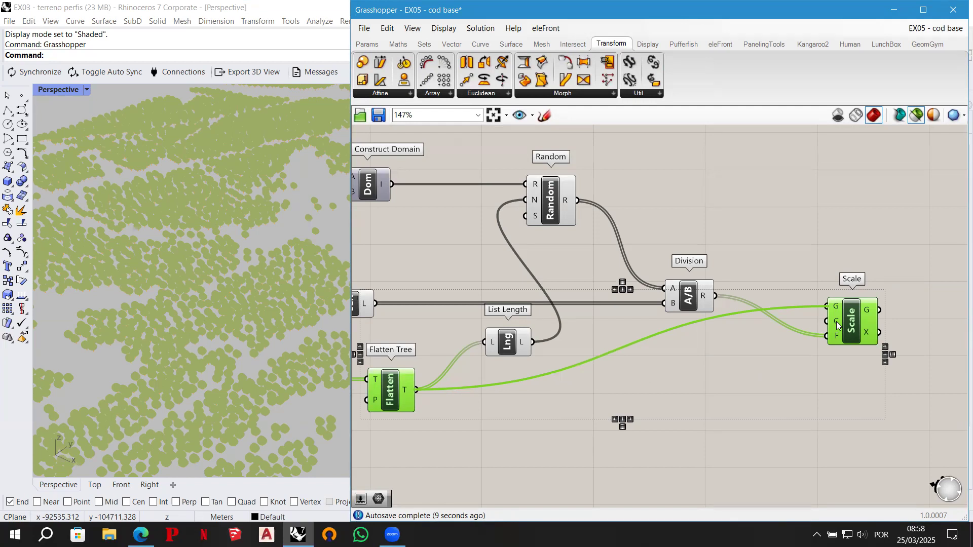
{"action": "scroll", "coordinate": [863, 248], "scroll_direction": "down", "scroll_amount": 3}
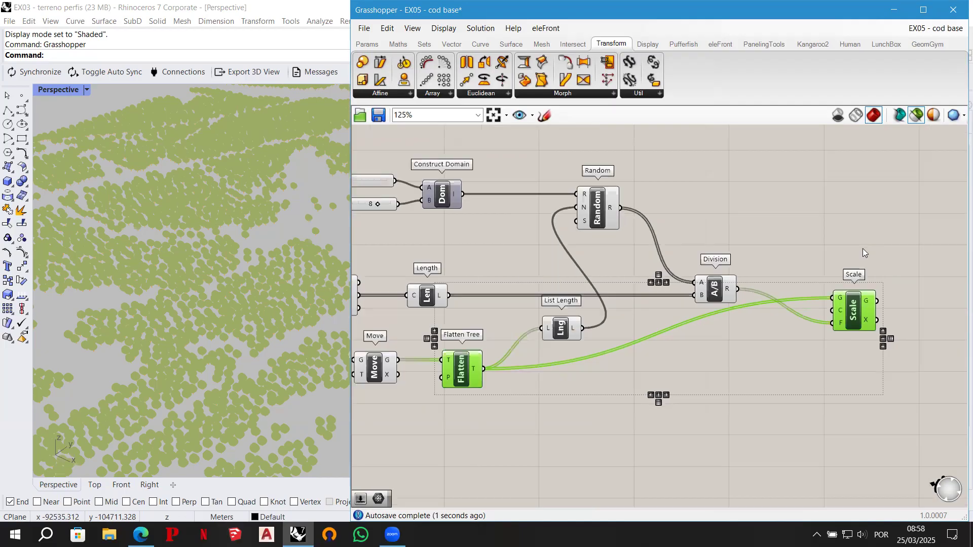
{"action": "scroll", "coordinate": [855, 254], "scroll_direction": "down", "scroll_amount": 1}
{"action": "right_click_drag", "start_coordinate": [602, 354], "coordinate": [663, 345]}
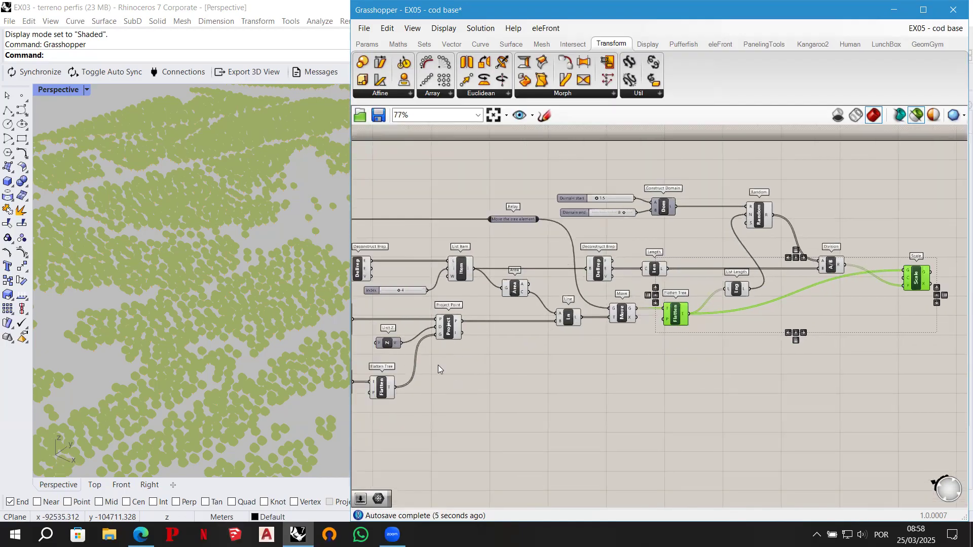
{"action": "left_click", "coordinate": [452, 331], "text": "shift"}
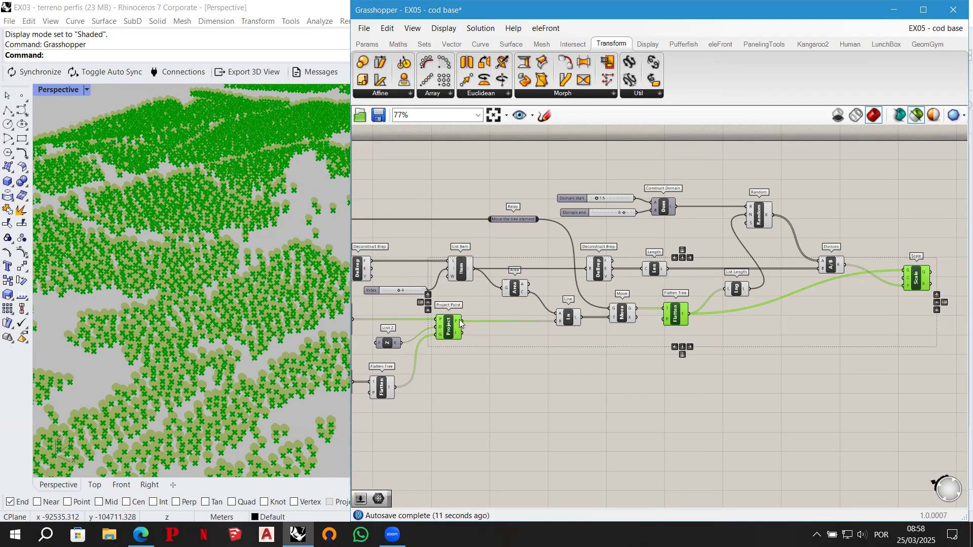
{"action": "left_click_drag", "start_coordinate": [461, 321], "coordinate": [904, 282]}
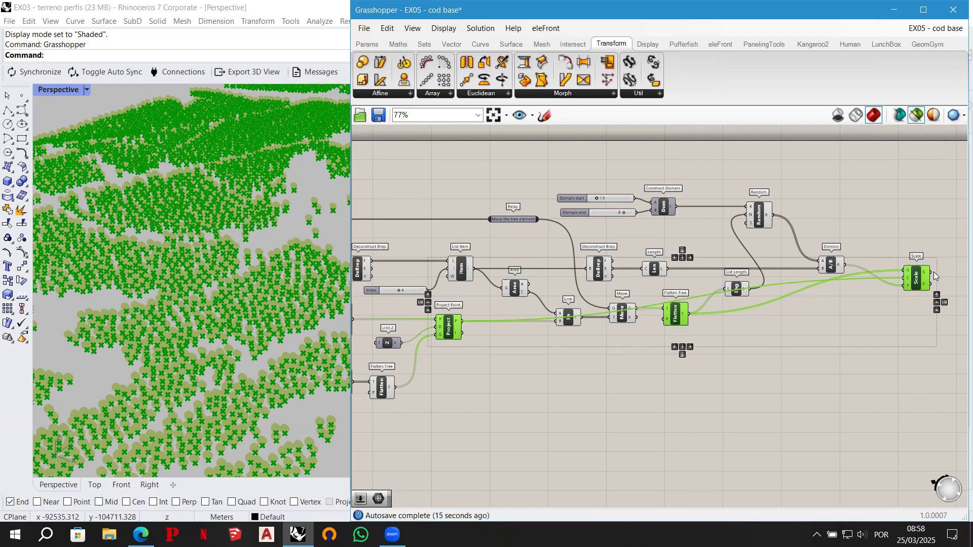
- Compare the Flatten Tree and Scale previews in the Rhino viewport and review the domain start and end sliders driving the tree sizes
{"action": "left_click", "coordinate": [920, 231]}
{"action": "left_click", "coordinate": [914, 278]}
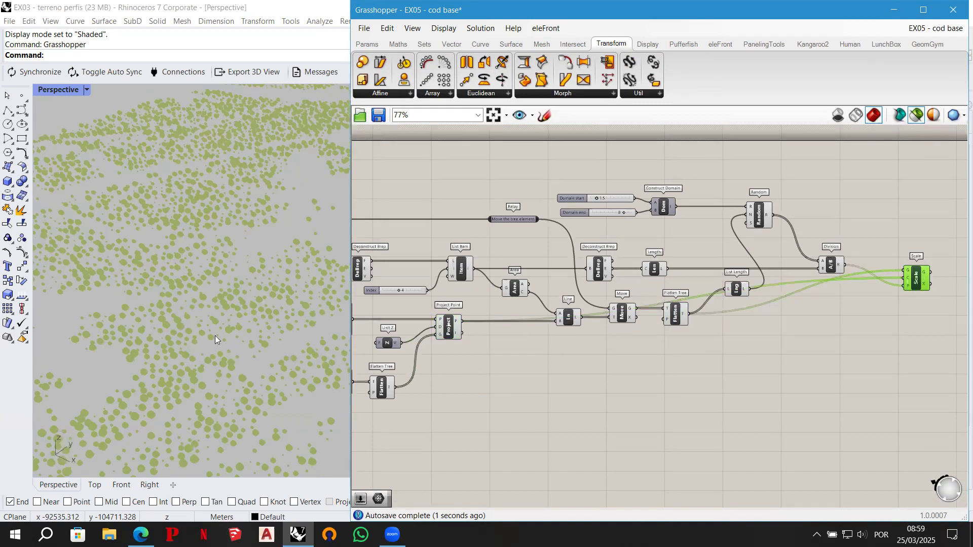
{"action": "left_click", "coordinate": [669, 320]}
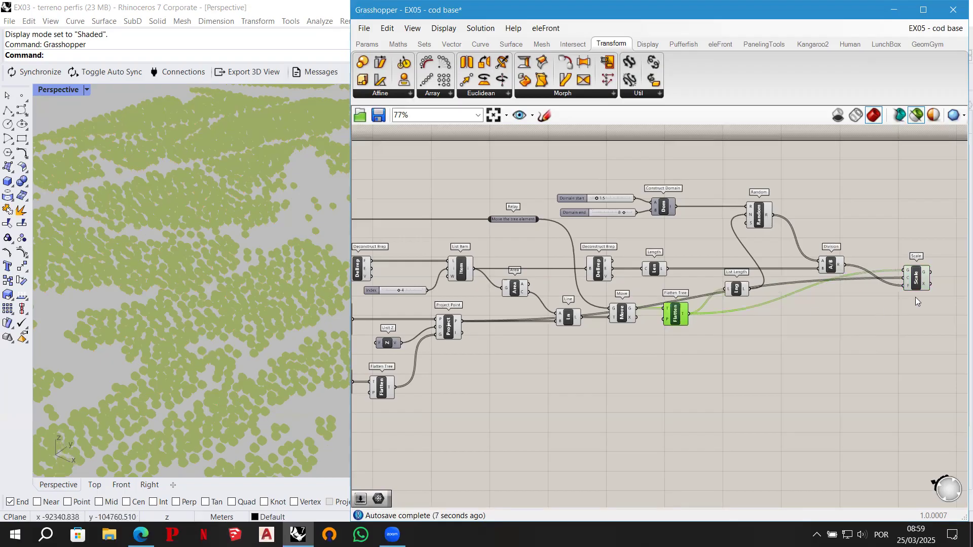
{"action": "left_click", "coordinate": [915, 285]}
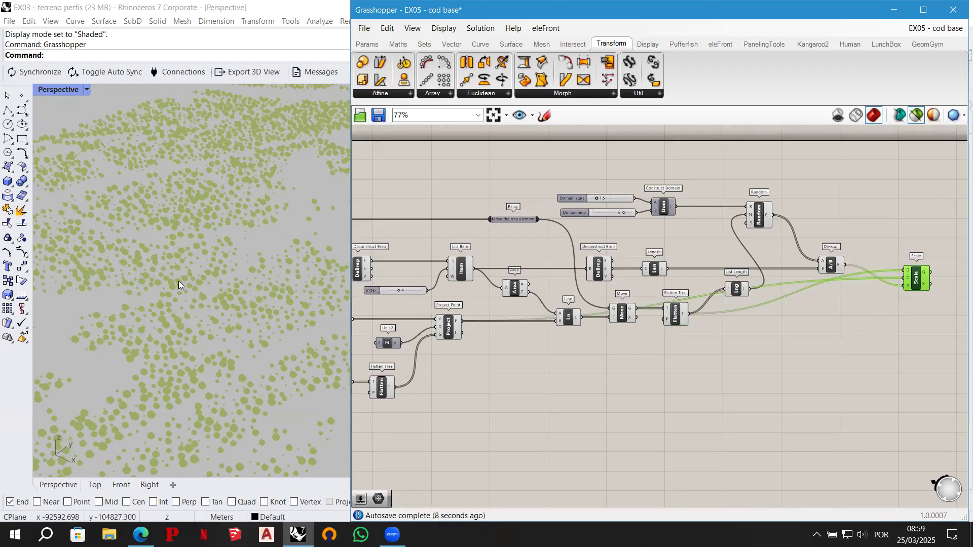
{"action": "scroll", "coordinate": [234, 300], "scroll_direction": "up", "scroll_amount": 2}
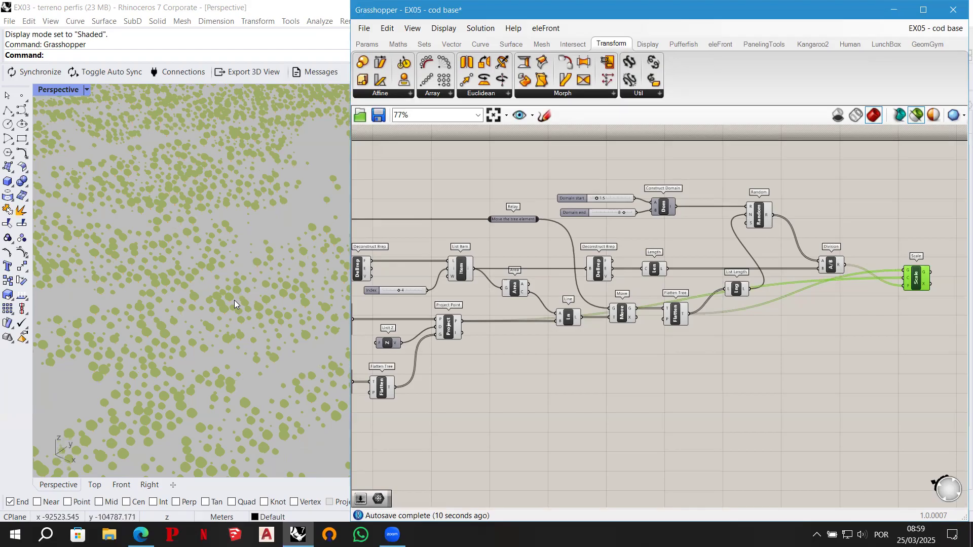
{"action": "scroll", "coordinate": [234, 299], "scroll_direction": "up", "scroll_amount": 2}
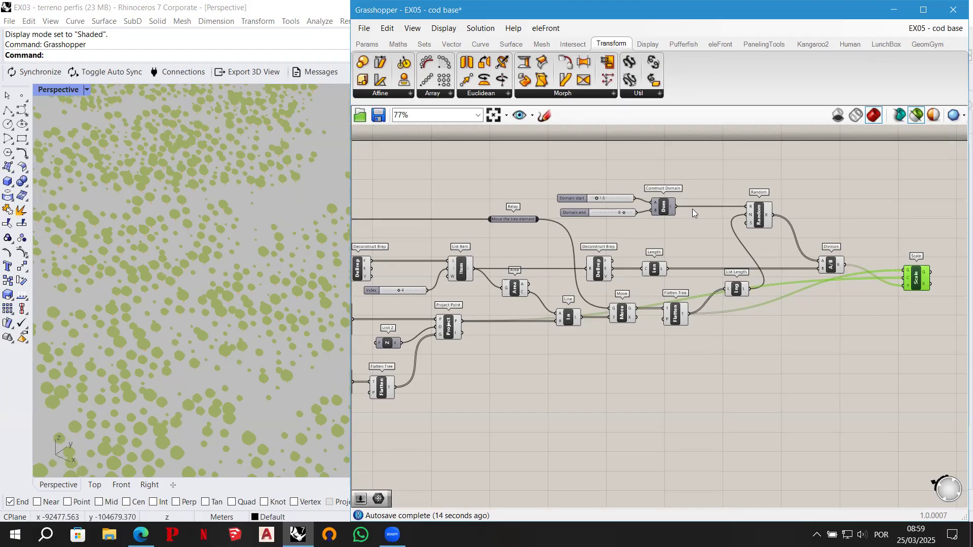
{"action": "scroll", "coordinate": [699, 210], "scroll_direction": "up", "scroll_amount": 2}
{"action": "right_click_drag", "start_coordinate": [674, 219], "coordinate": [557, 196]}
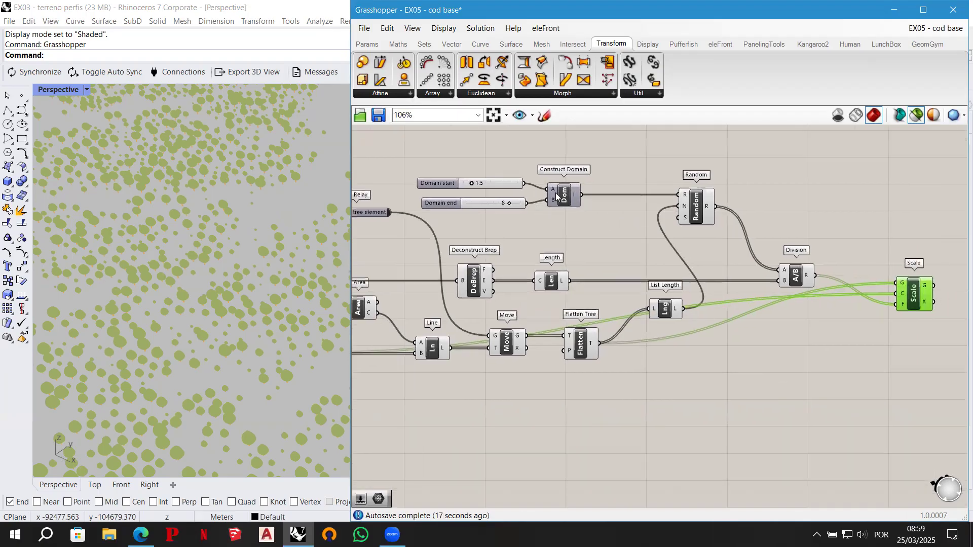
{"action": "left_click", "coordinate": [556, 196]}
{"action": "left_click", "coordinate": [490, 179]}
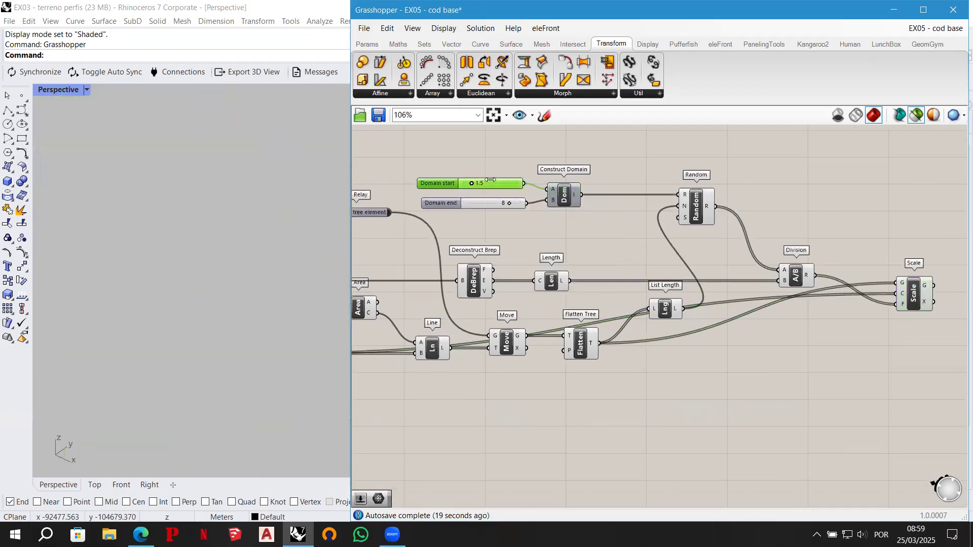
{"action": "left_click", "coordinate": [491, 204], "text": "shift"}
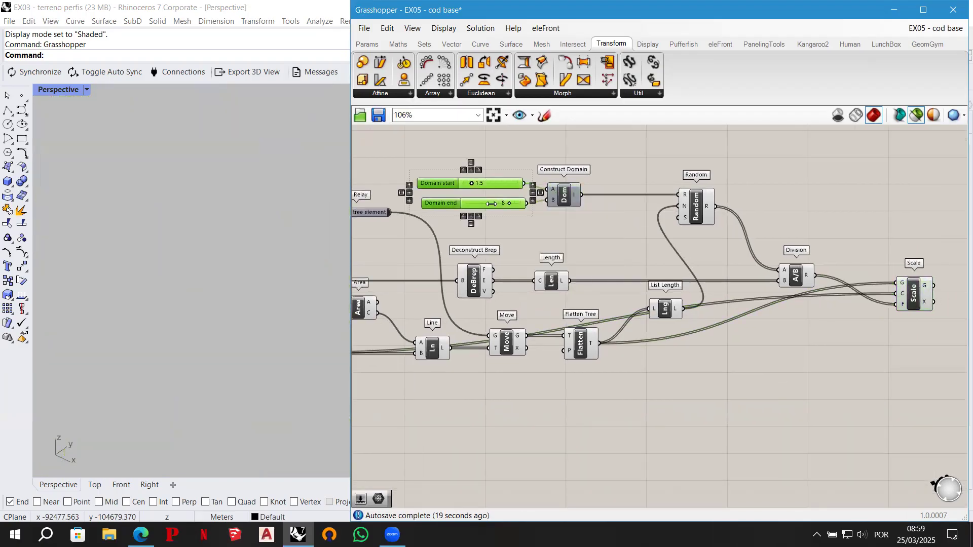
{"action": "left_click", "coordinate": [906, 303]}
- Insert a relay on the wire into Scale's input C, place it below Flatten Tree, and name it "Connect to the projected points"
{"action": "left_click", "coordinate": [753, 299]}
{"action": "double_click", "coordinate": [752, 300]}
{"action": "left_click_drag", "start_coordinate": [753, 299], "coordinate": [624, 419]}
{"action": "right_click", "coordinate": [641, 419]}
{"action": "type", "text": "Connect"}
{"action": "type", "text": " to the projec"}
{"action": "type", "text": "ted points"}
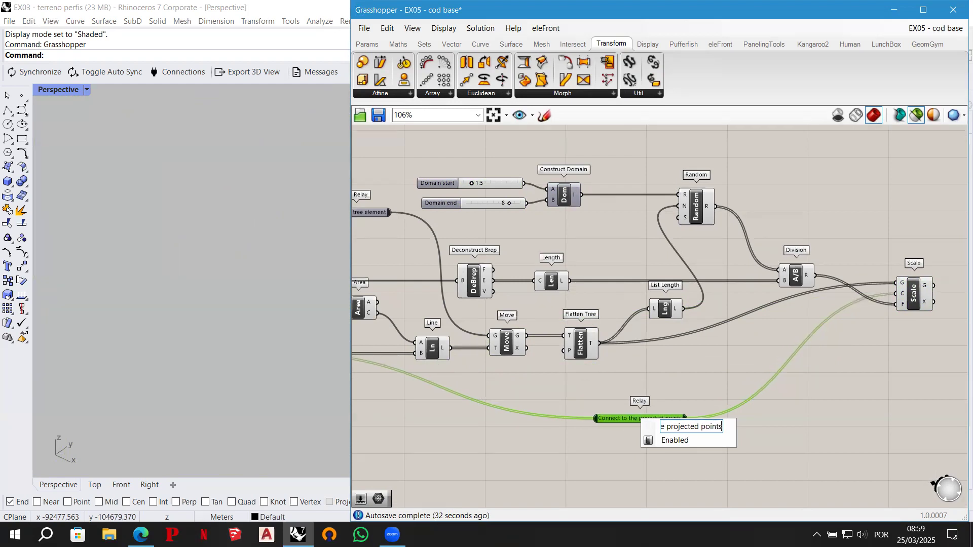
{"action": "left_click", "coordinate": [792, 401]}
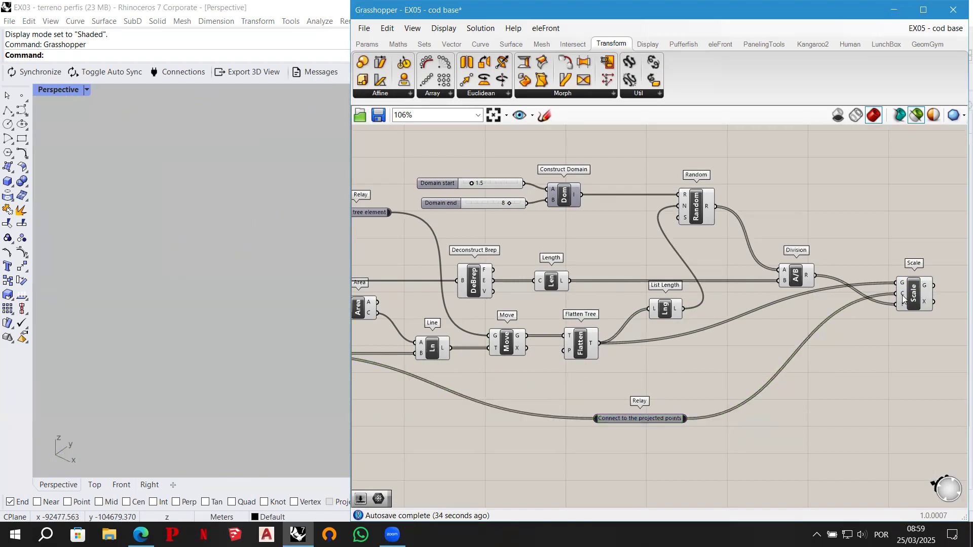
- Preview the Scale result, uncover Rhino's layer list, and create a new layer named 3D TREES
{"action": "left_click", "coordinate": [916, 294]}
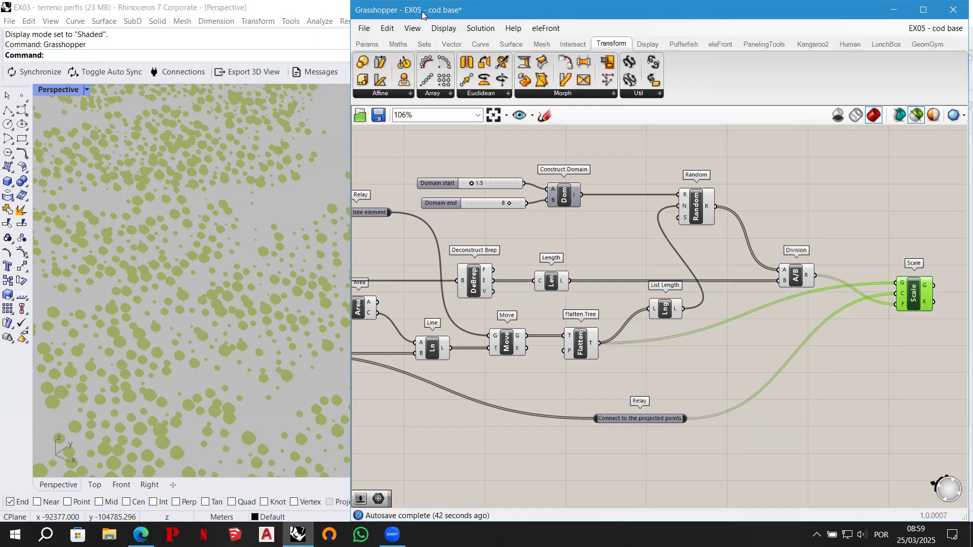
{"action": "left_click_drag", "start_coordinate": [422, 14], "coordinate": [323, 511]}
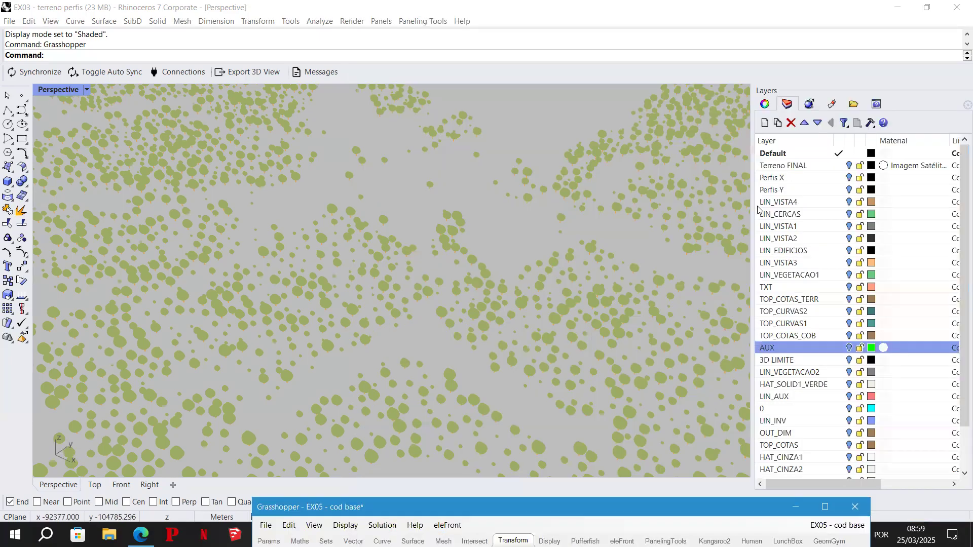
{"action": "left_click", "coordinate": [765, 123]}
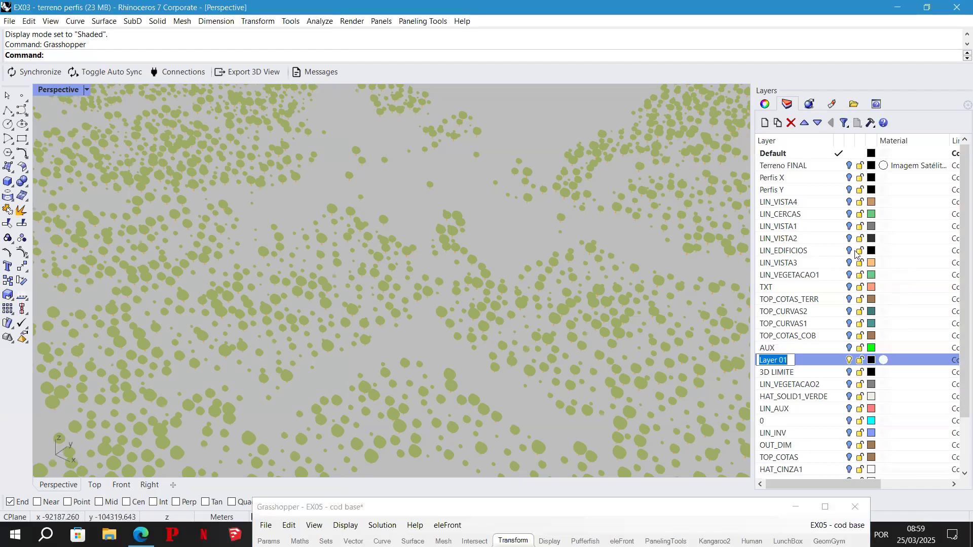
{"action": "type", "text": "3D TREES"}
{"action": "key", "text": "Return"}
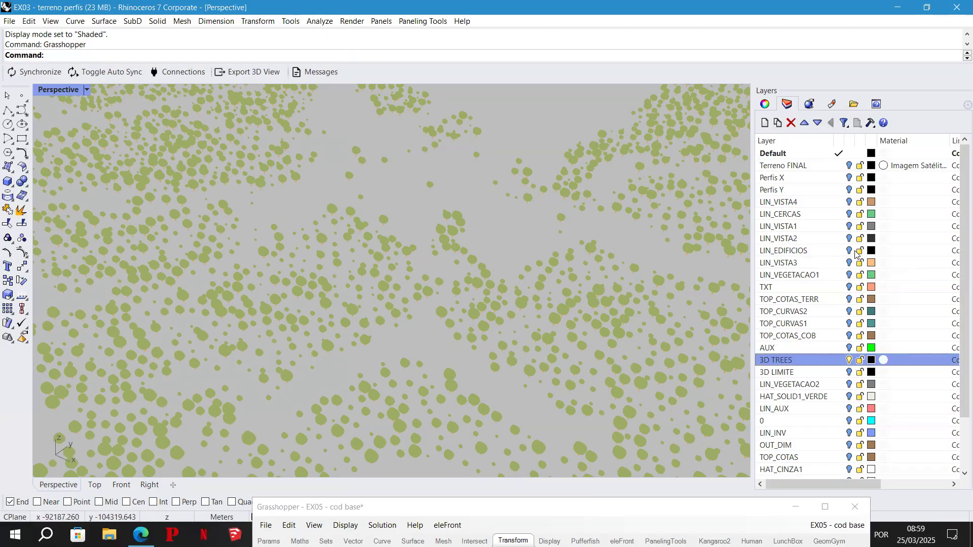
- Bake the Scale component's trees onto the 3D TREES layer with the colour kept By Layer
{"action": "left_click", "coordinate": [700, 508]}
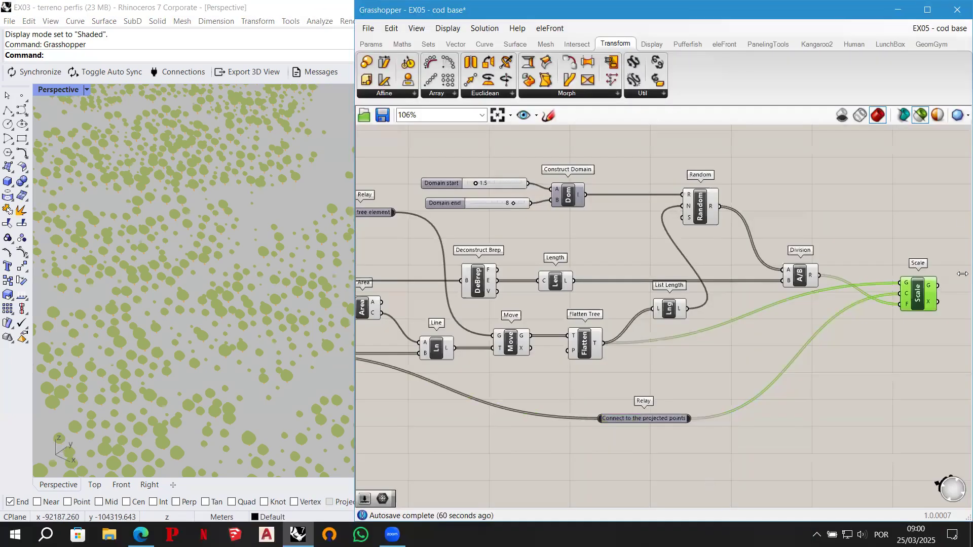
{"action": "right_click", "coordinate": [918, 294]}
{"action": "left_click", "coordinate": [857, 338]}
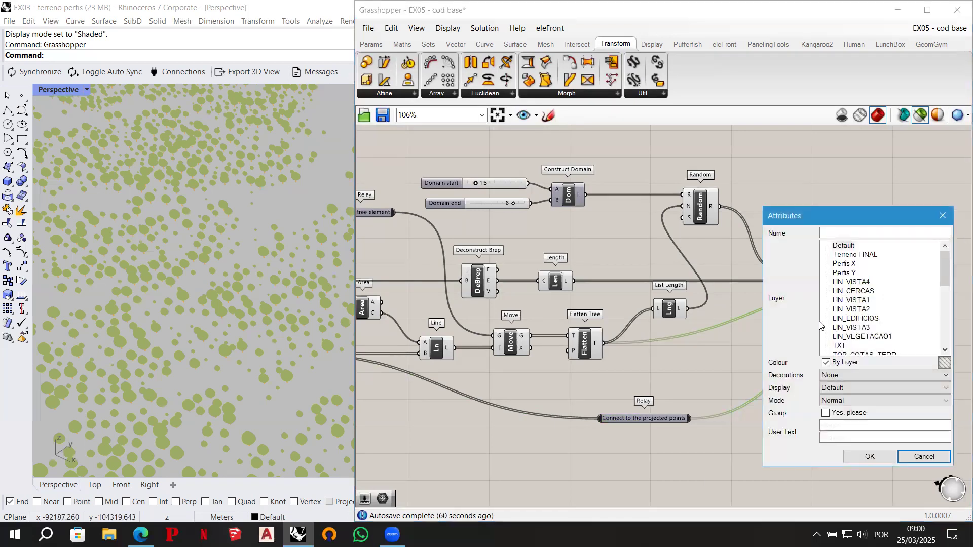
{"action": "scroll", "coordinate": [843, 307], "scroll_direction": "down", "scroll_amount": 6}
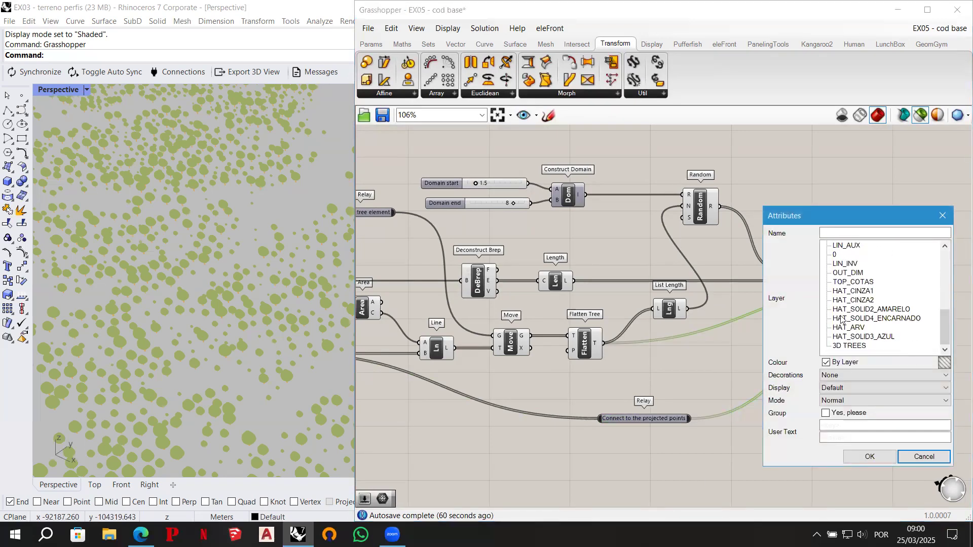
{"action": "left_click", "coordinate": [856, 349]}
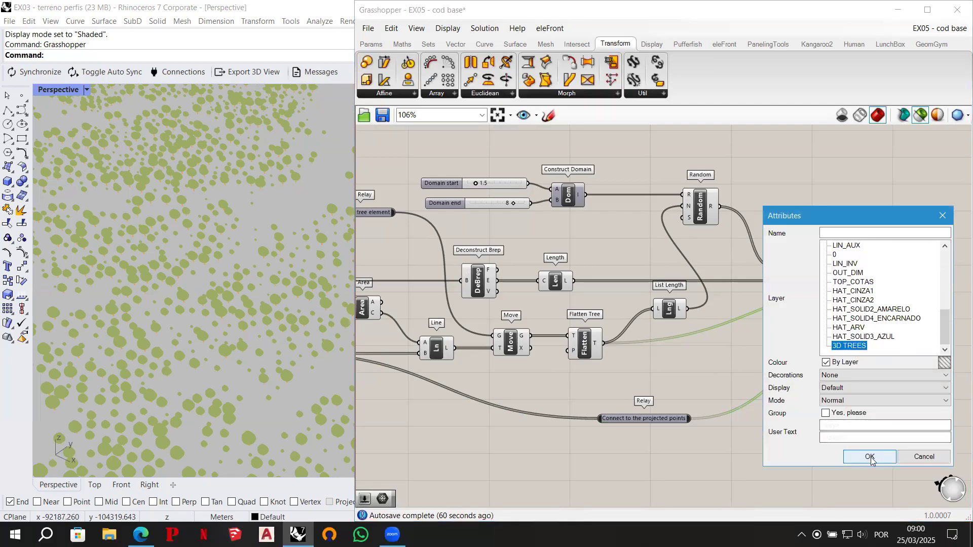
{"action": "left_click", "coordinate": [869, 457]}
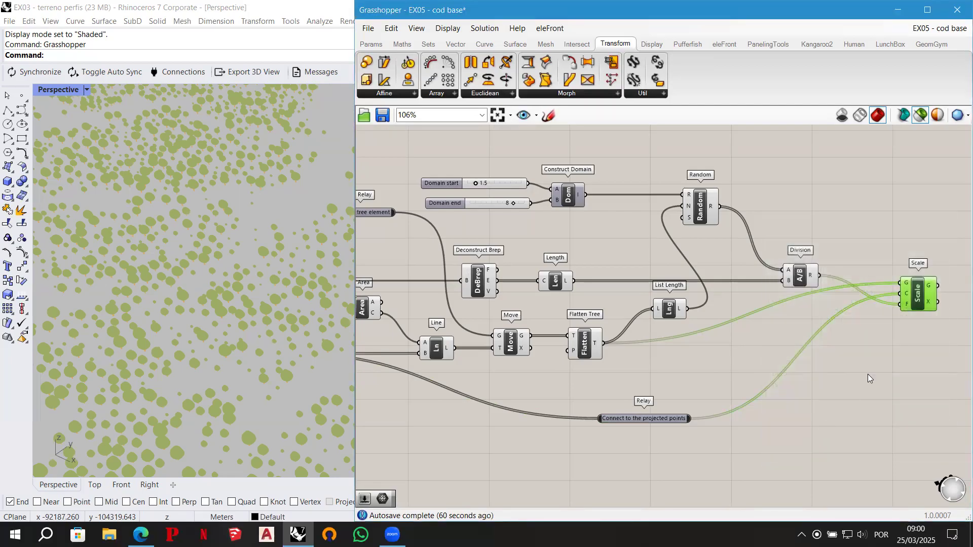
{"action": "left_click", "coordinate": [821, 170]}
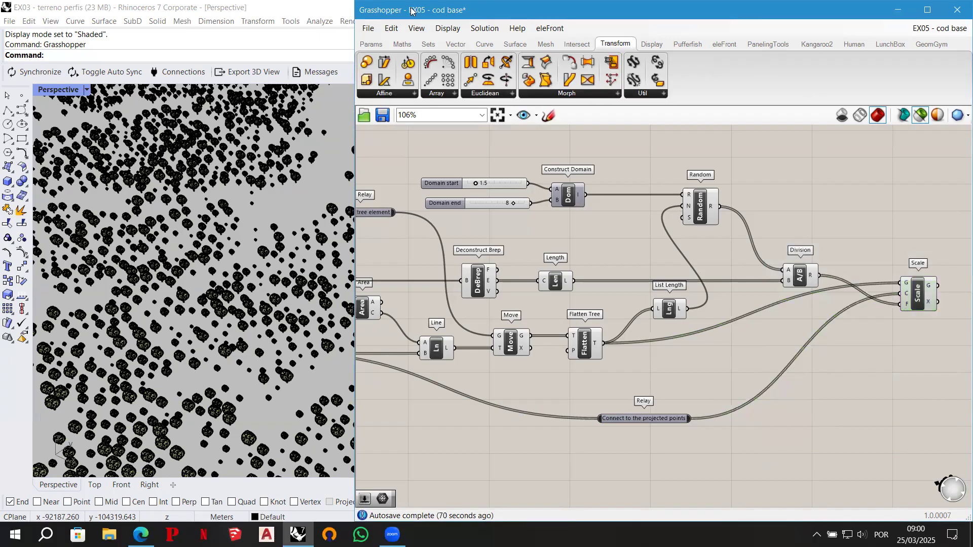
- Turn on the Terreno FINAL layer and set the Perspective viewport to Rendered display to examine the baked trees over the terrain
{"action": "left_click", "coordinate": [898, 10]}
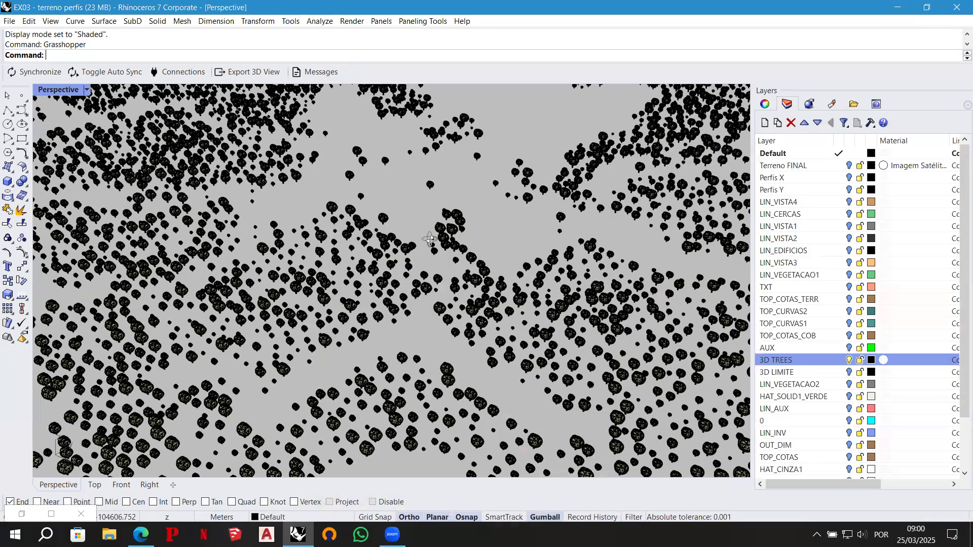
{"action": "right_click_drag", "start_coordinate": [481, 242], "coordinate": [479, 201]}
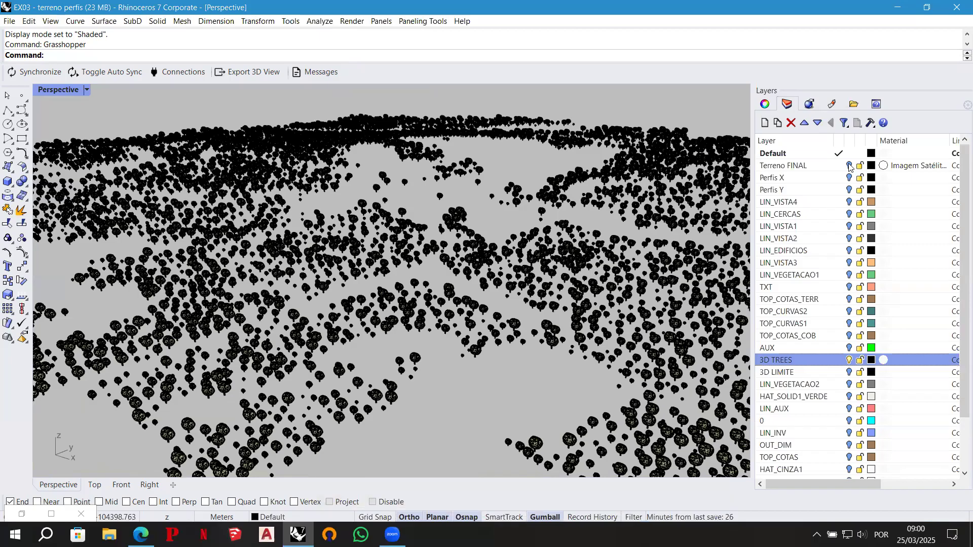
{"action": "left_click", "coordinate": [849, 166]}
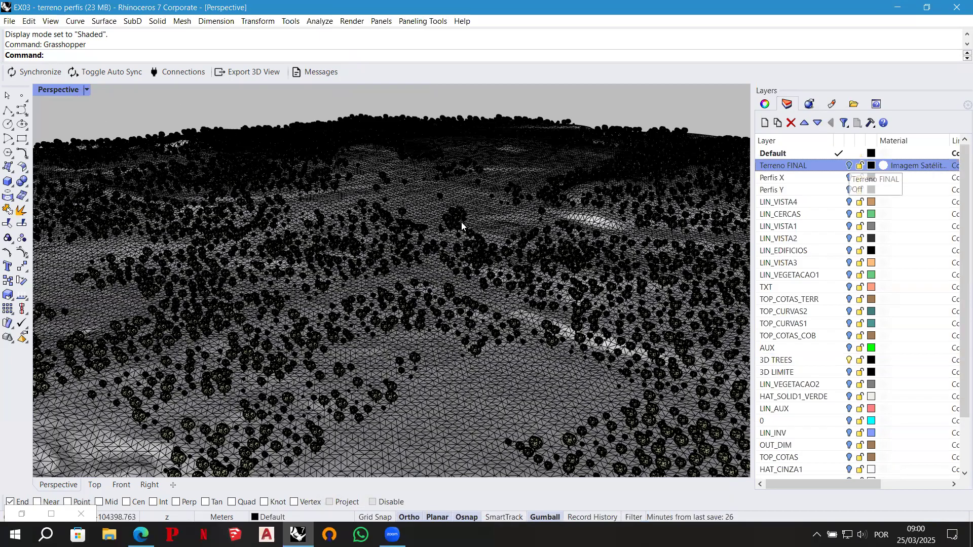
{"action": "key", "text": "ctrl+alt+r"}
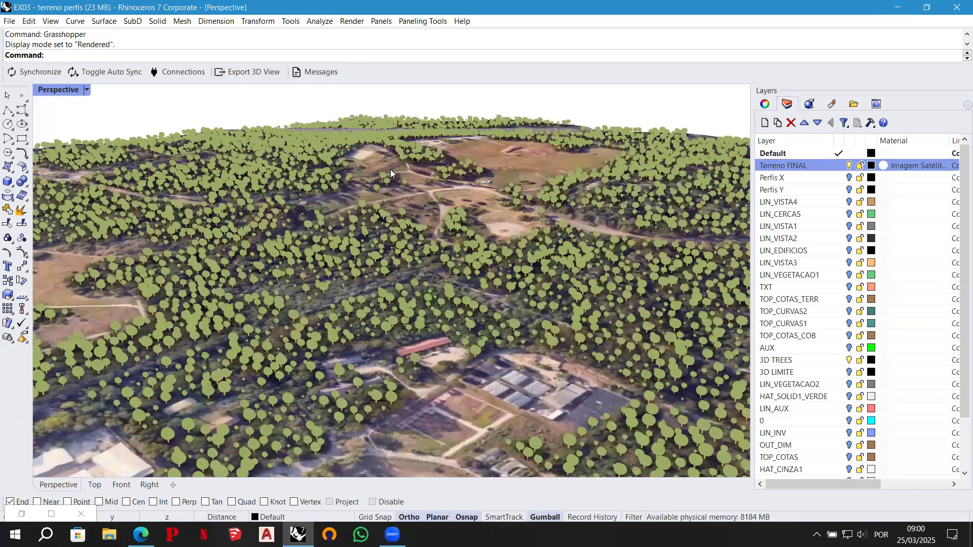
{"action": "scroll", "coordinate": [460, 177], "scroll_direction": "down", "scroll_amount": 2}
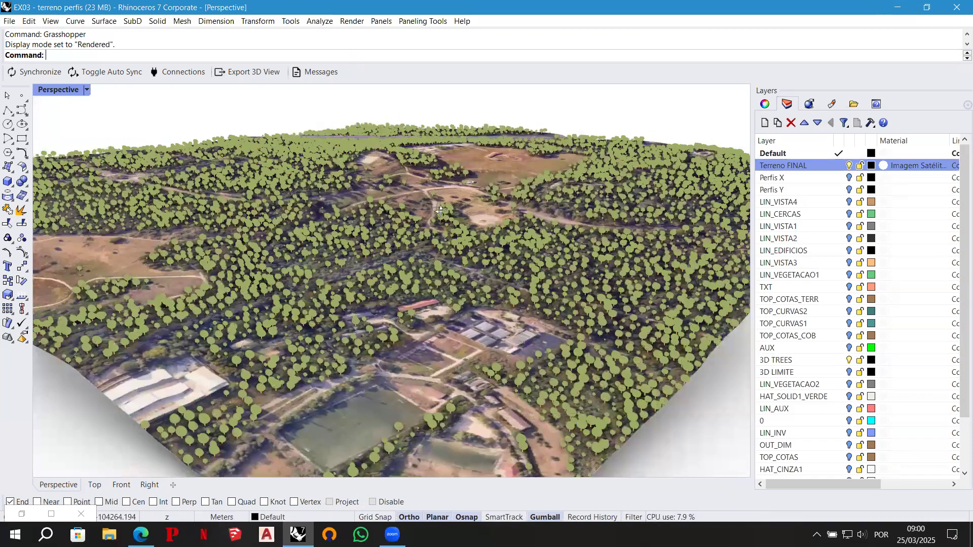
{"action": "scroll", "coordinate": [455, 169], "scroll_direction": "down", "scroll_amount": 1}
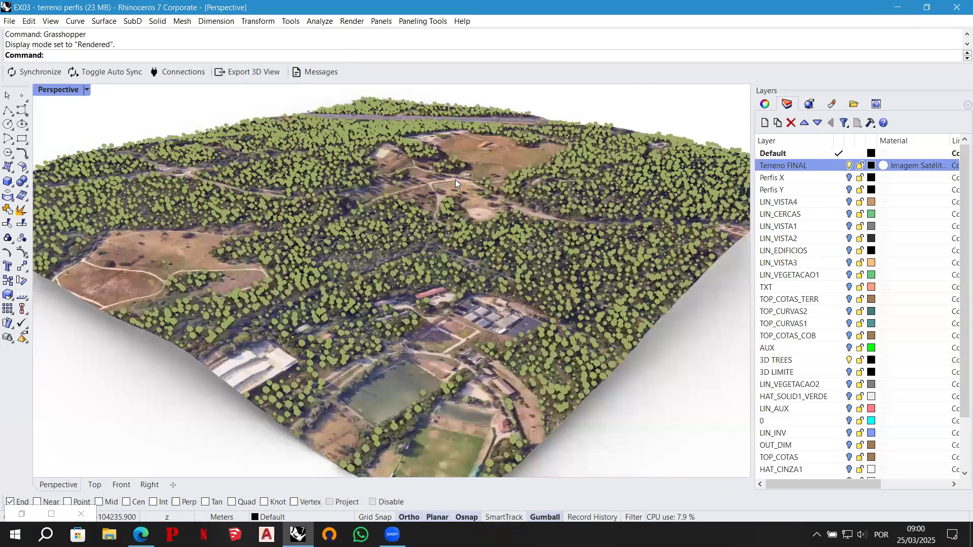
{"action": "right_click_drag", "start_coordinate": [460, 247], "coordinate": [459, 278]}
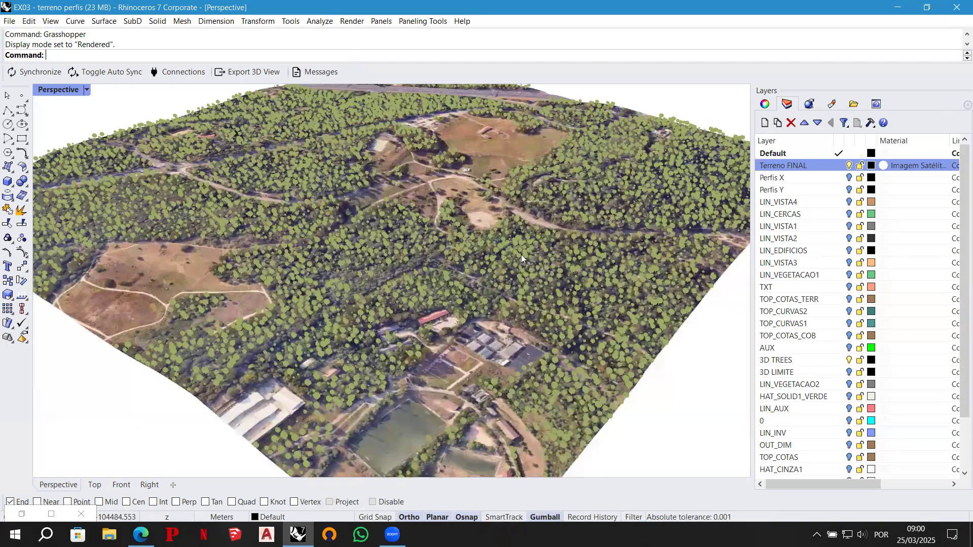
{"action": "right_click_drag", "start_coordinate": [455, 202], "coordinate": [460, 240], "text": "shift"}
{"action": "right_click_drag", "start_coordinate": [398, 174], "coordinate": [426, 176]}
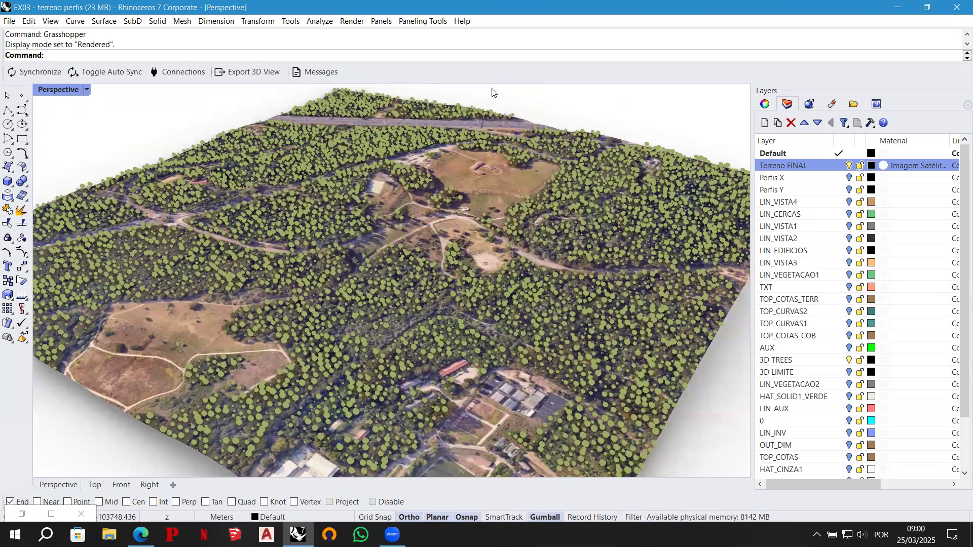
{"action": "key", "text": "super+r"}
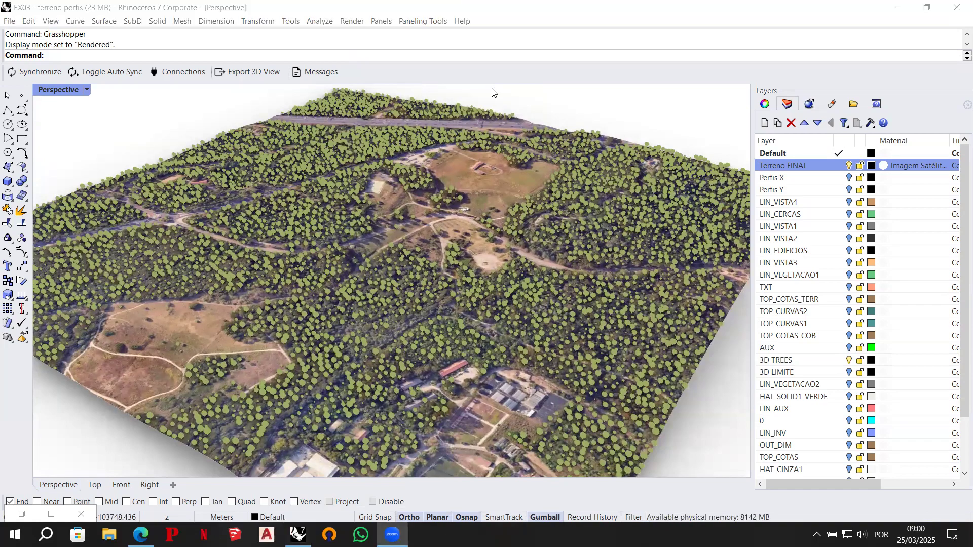